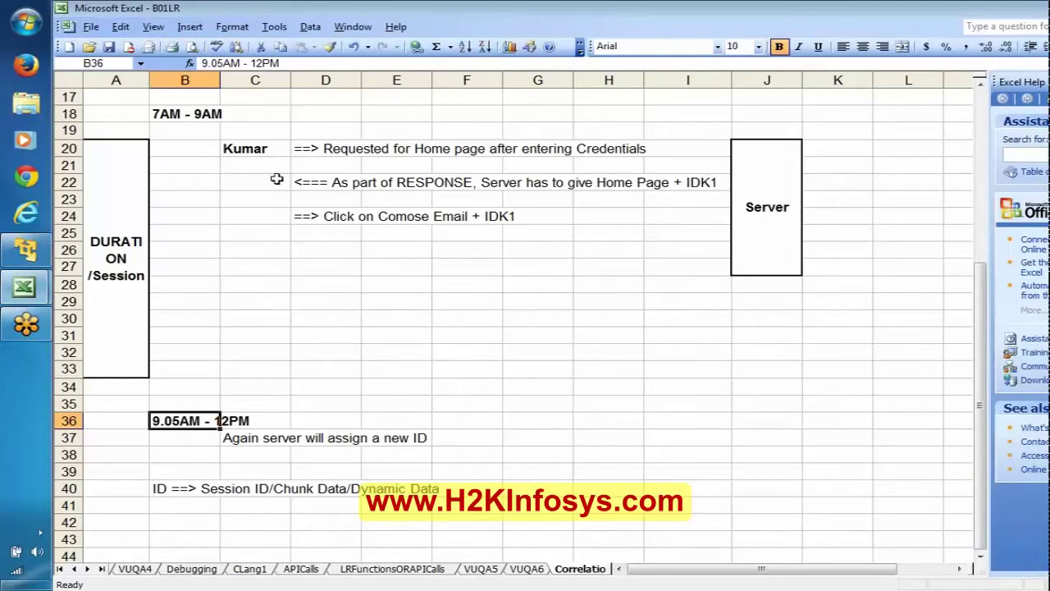
Review the RESPONSE, DURATION/Session and 9.05AM - 12PM notes, then move down column B to the empty rows.
{"action": "left_click", "coordinate": [329, 186]}
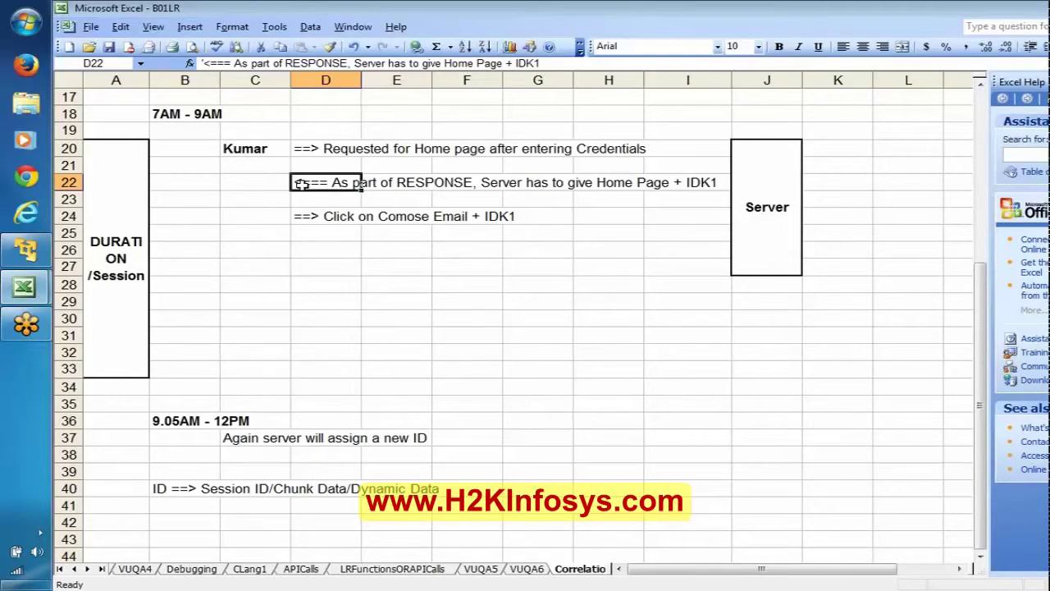
{"action": "left_click", "coordinate": [121, 216]}
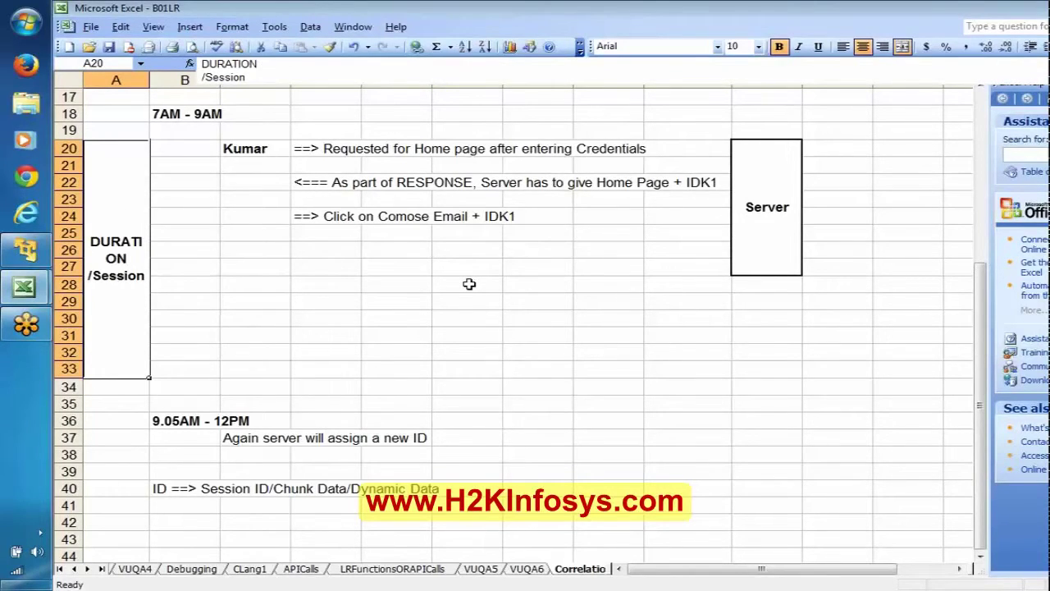
{"action": "left_click", "coordinate": [156, 422]}
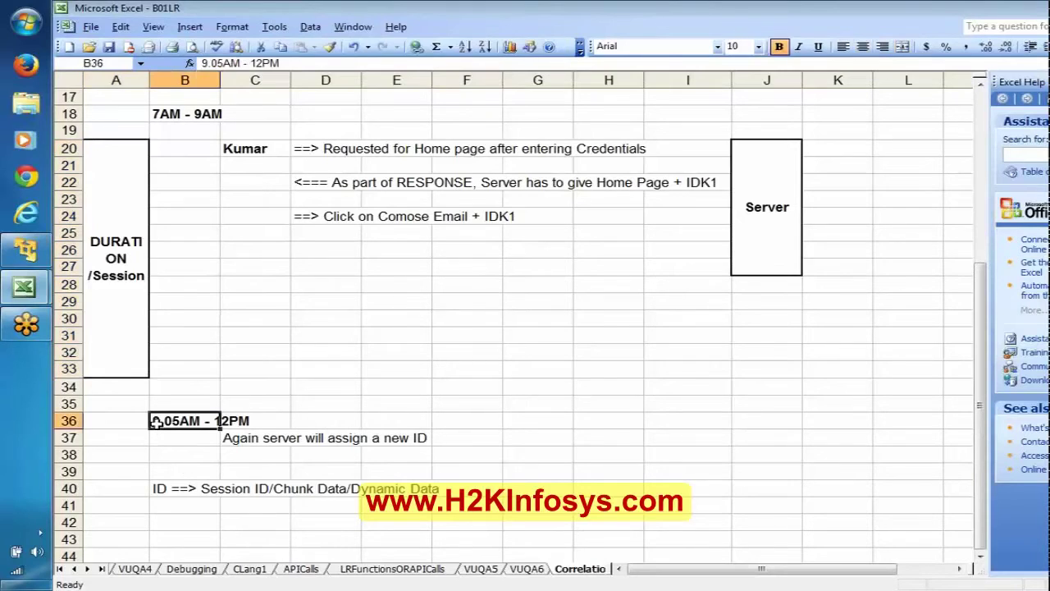
{"action": "key", "text": "Return"}
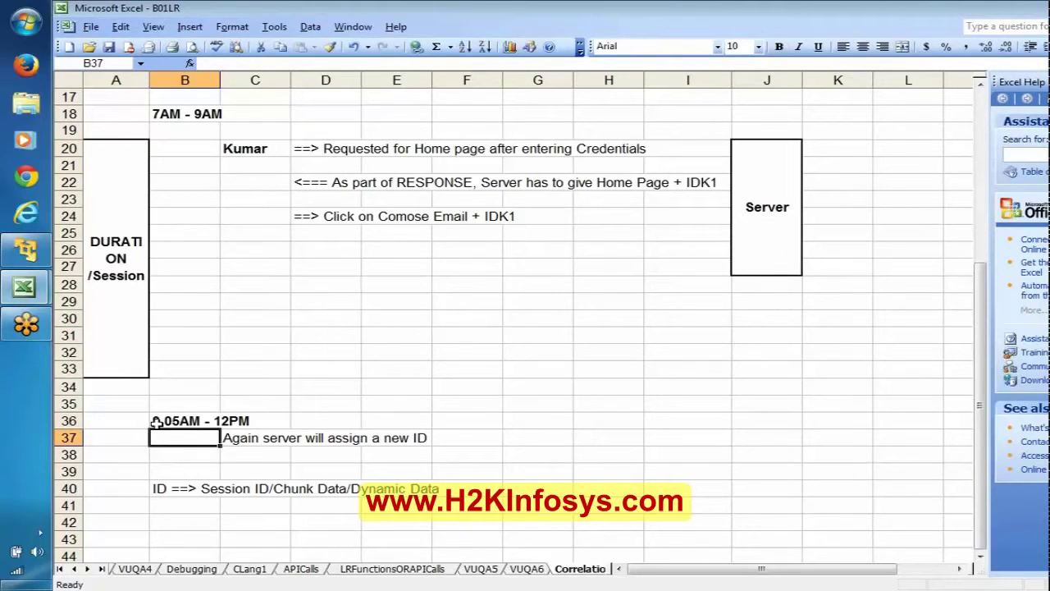
{"action": "key", "text": "Down"}
{"action": "key", "text": "Down"}
{"action": "key", "text": "Down"}
{"action": "key", "text": "Down"}
{"action": "key", "text": "Down"}
{"action": "key", "text": "Down"}
{"action": "key", "text": "Down"}
{"action": "key", "text": "Down"}
{"action": "key", "text": "Down"}
{"action": "key", "text": "Down"}
{"action": "key", "text": "Down"}
{"action": "key", "text": "Down"}
{"action": "key", "text": "Down"}
{"action": "key", "text": "Down"}
{"action": "key", "text": "Down"}
{"action": "key", "text": "Down"}
{"action": "key", "text": "Down"}
{"action": "key", "text": "Down"}
{"action": "key", "text": "Down"}
{"action": "key", "text": "Down"}
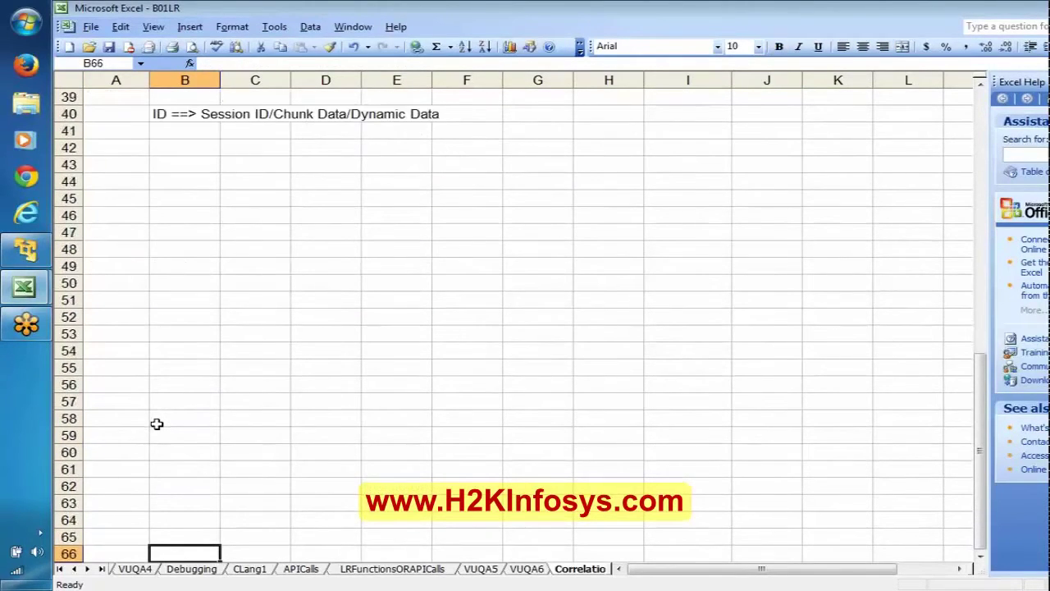
{"action": "key", "text": "Down"}
{"action": "key", "text": "Down"}
{"action": "key", "text": "Down"}
Enter a bold 'VU Script' heading in B43.
{"action": "left_click", "coordinate": [190, 111]}
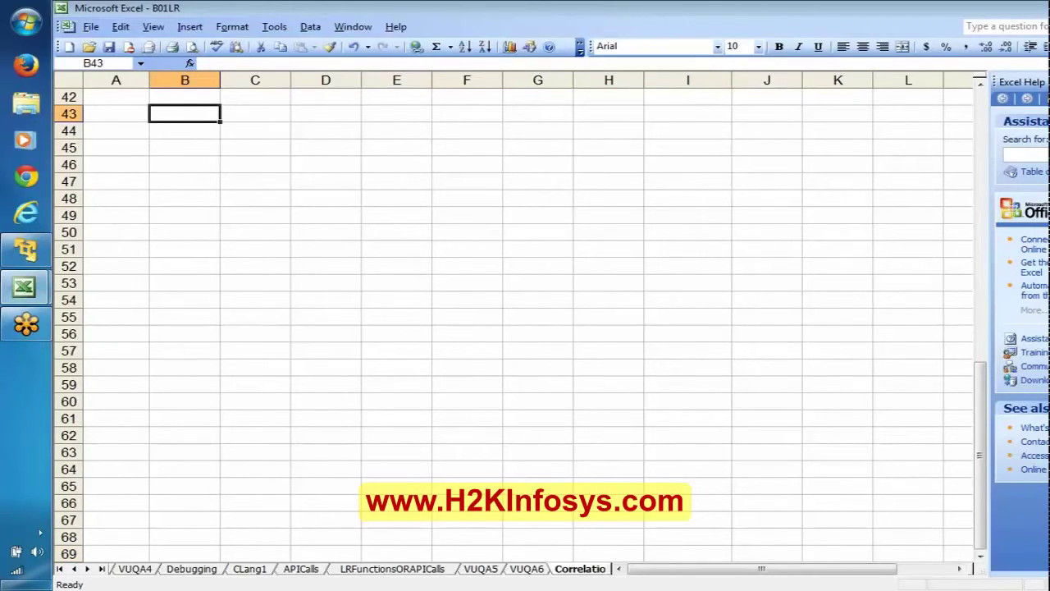
{"action": "type", "text": "VU Sc"}
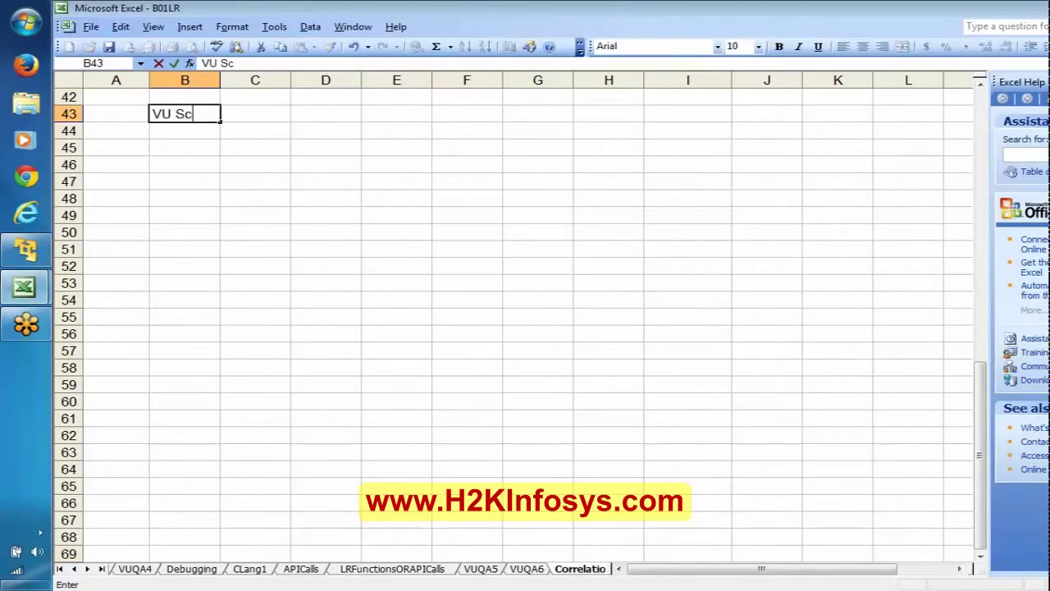
{"action": "type", "text": "ript"}
{"action": "left_click", "coordinate": [190, 113]}
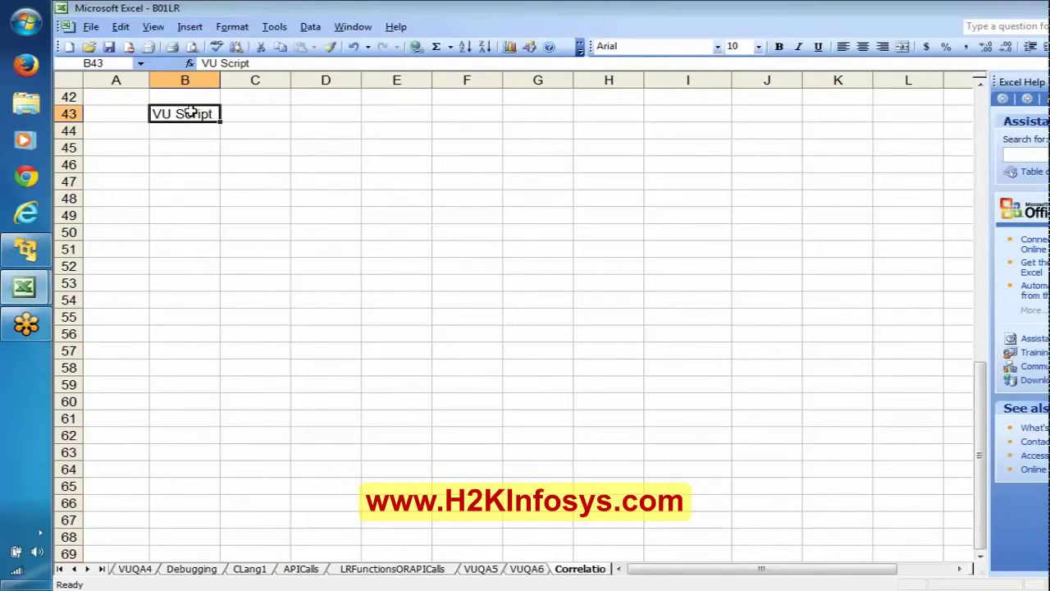
{"action": "key", "text": "ctrl+b"}
{"action": "key", "text": "Return"}
{"action": "key", "text": "Right"}
Add bold 'Record' and 'Replay' labels in C44 and C46.
{"action": "type", "text": "R"}
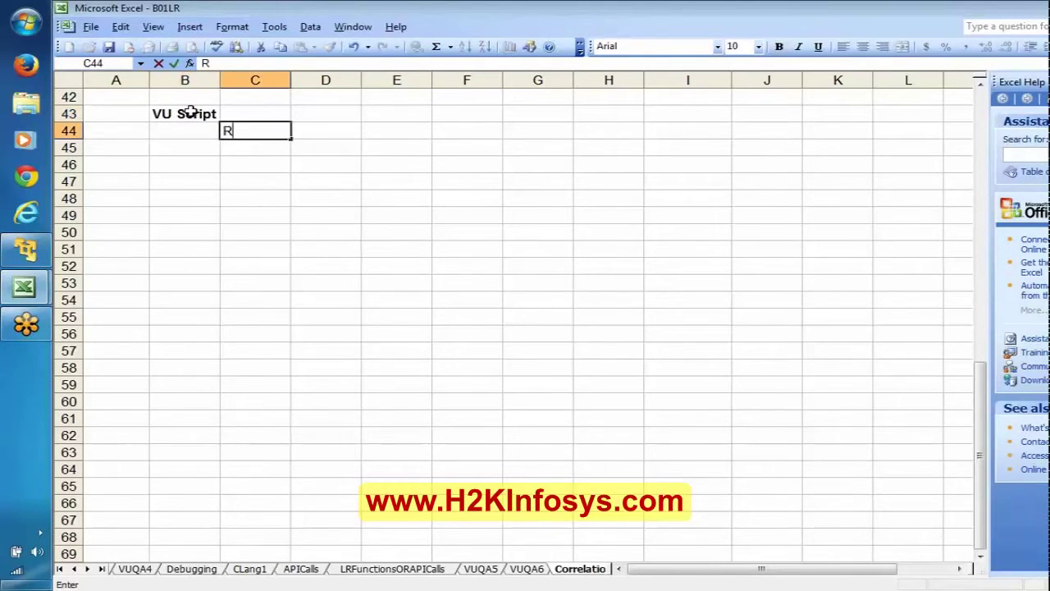
{"action": "type", "text": "ecord"}
{"action": "key", "text": "Return"}
{"action": "key", "text": "Up"}
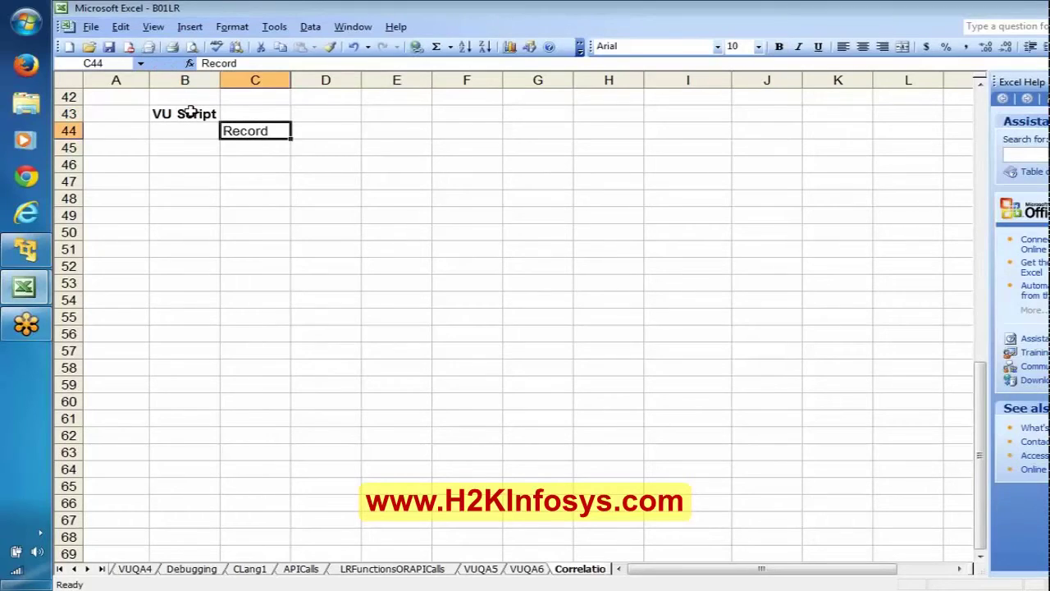
{"action": "key", "text": "ctrl+b"}
{"action": "key", "text": "Return"}
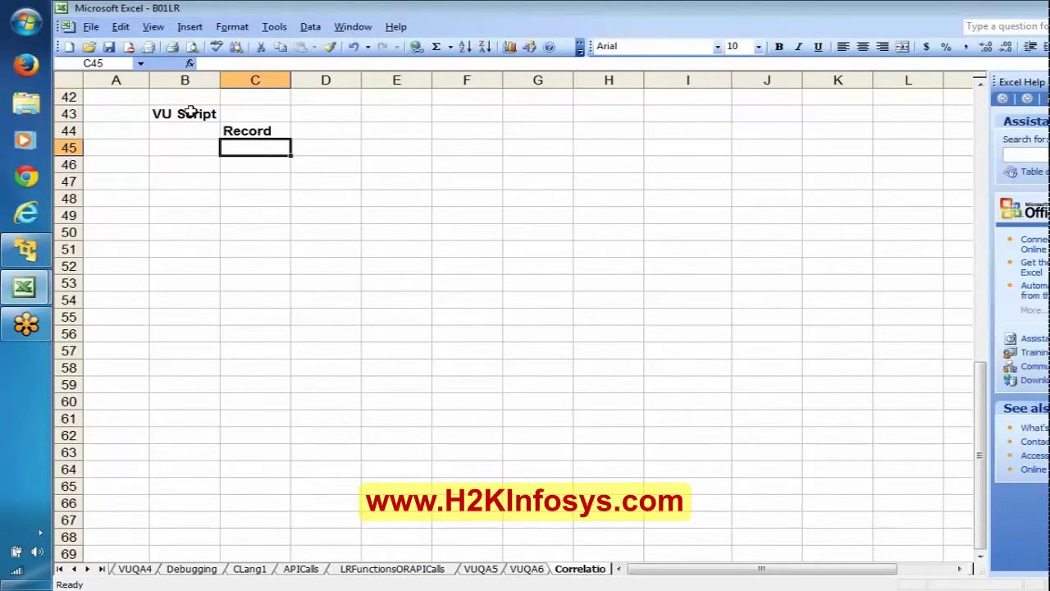
{"action": "key", "text": "Down"}
{"action": "type", "text": "Replay"}
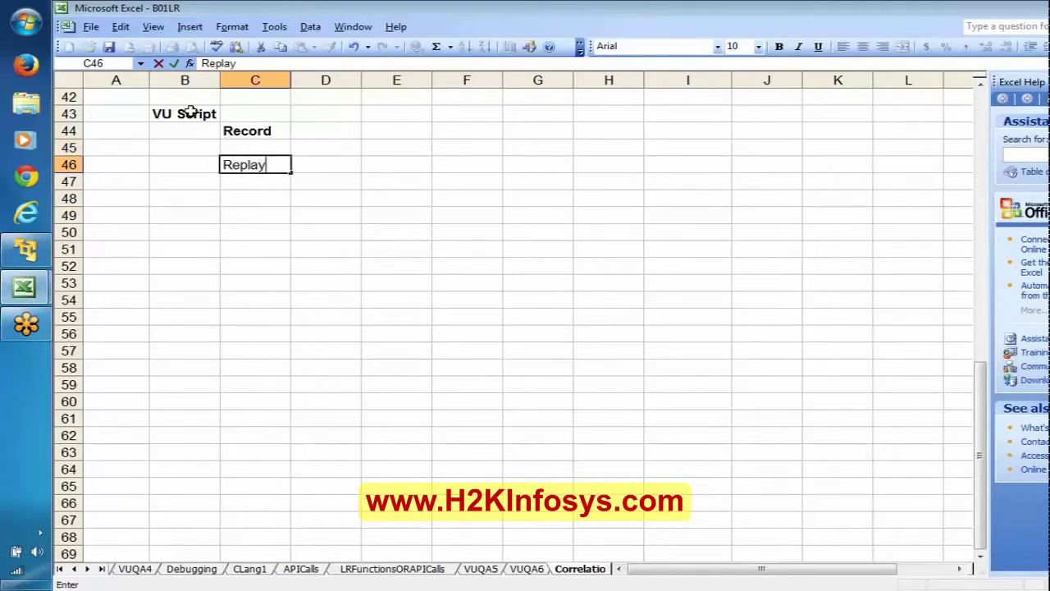
{"action": "key", "text": "Return"}
{"action": "key", "text": "Up"}
{"action": "key", "text": "ctrl+b"}
{"action": "key", "text": "Up"}
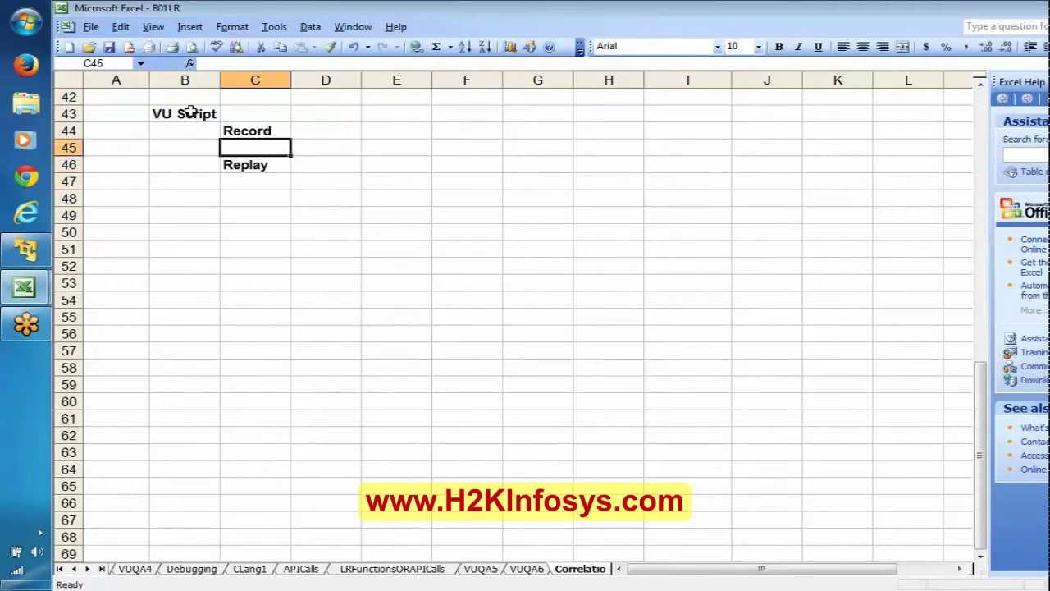
{"action": "key", "text": "Up"}
{"action": "key", "text": "Right"}
Note '==> Recording itself is a Session' in D44 and '==> and replay is also another rseesion' in D46.
{"action": "type", "text": "'=="}
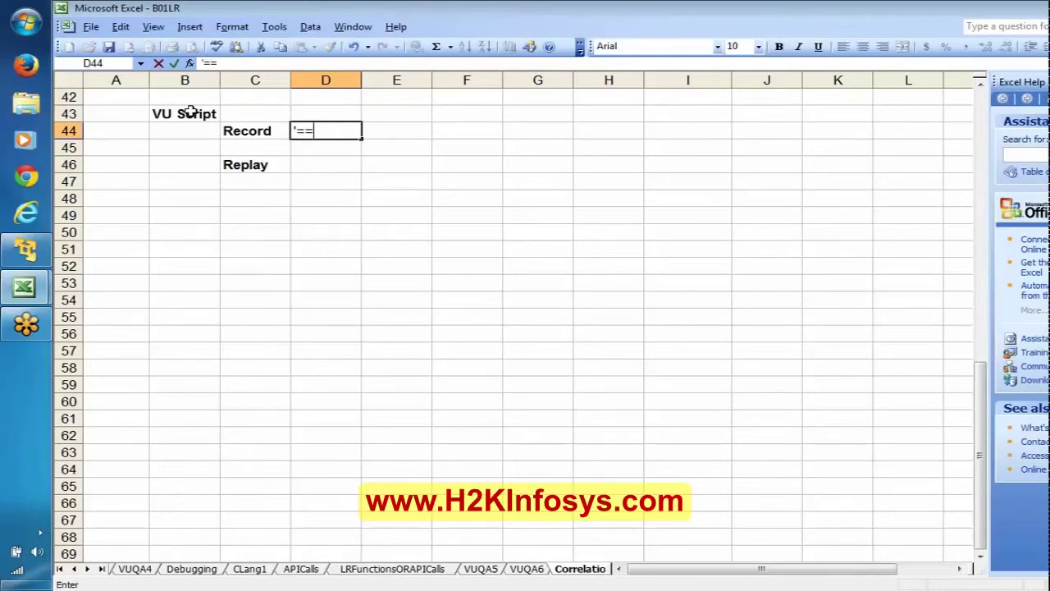
{"action": "type", "text": "> Recor"}
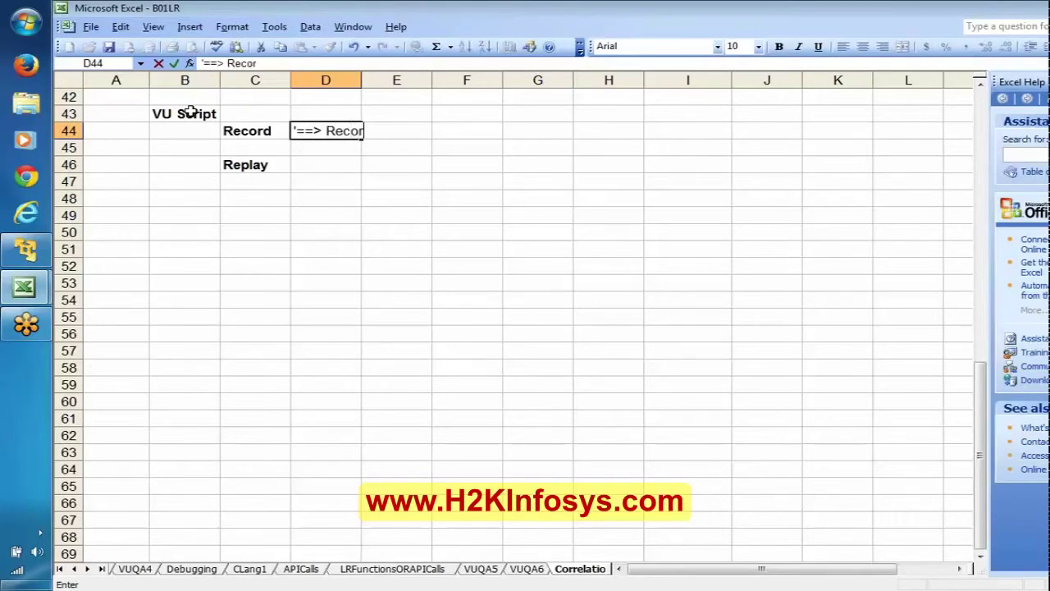
{"action": "type", "text": "ding itse"}
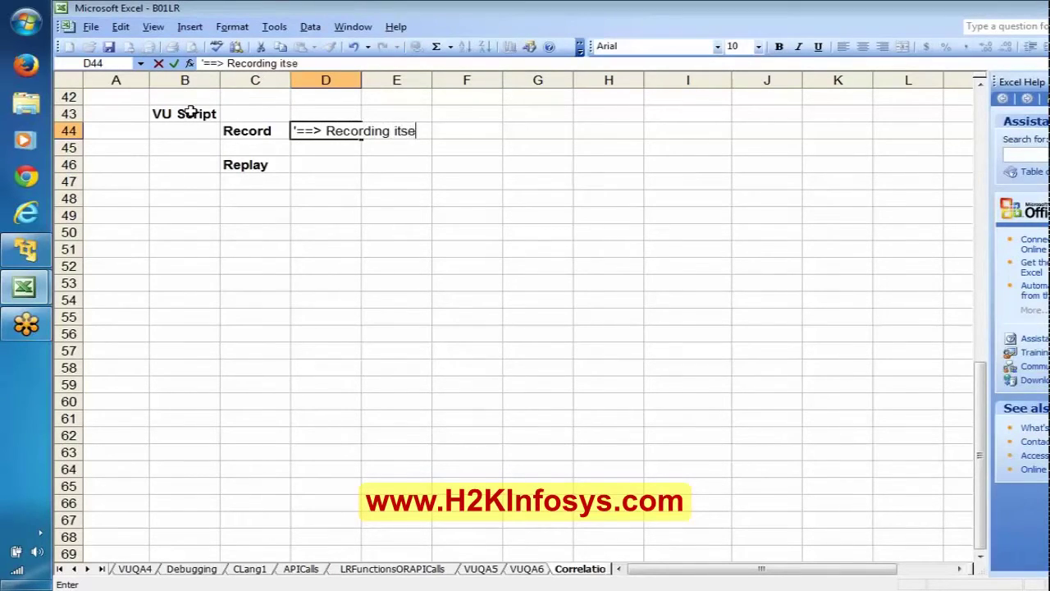
{"action": "type", "text": "lf is a Session"}
{"action": "key", "text": "Return"}
{"action": "key", "text": "Return"}
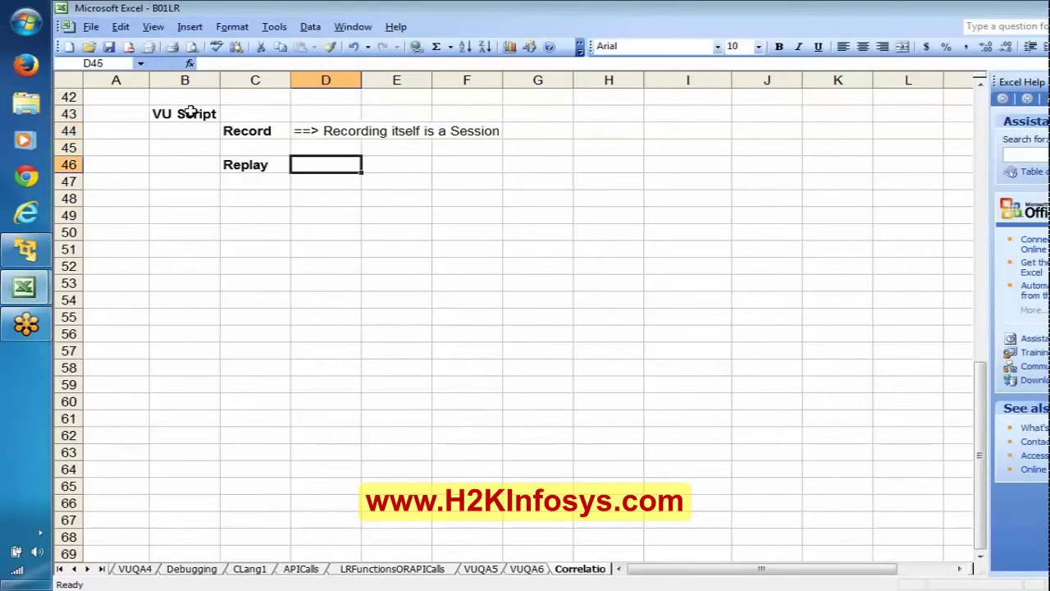
{"action": "type", "text": "'="}
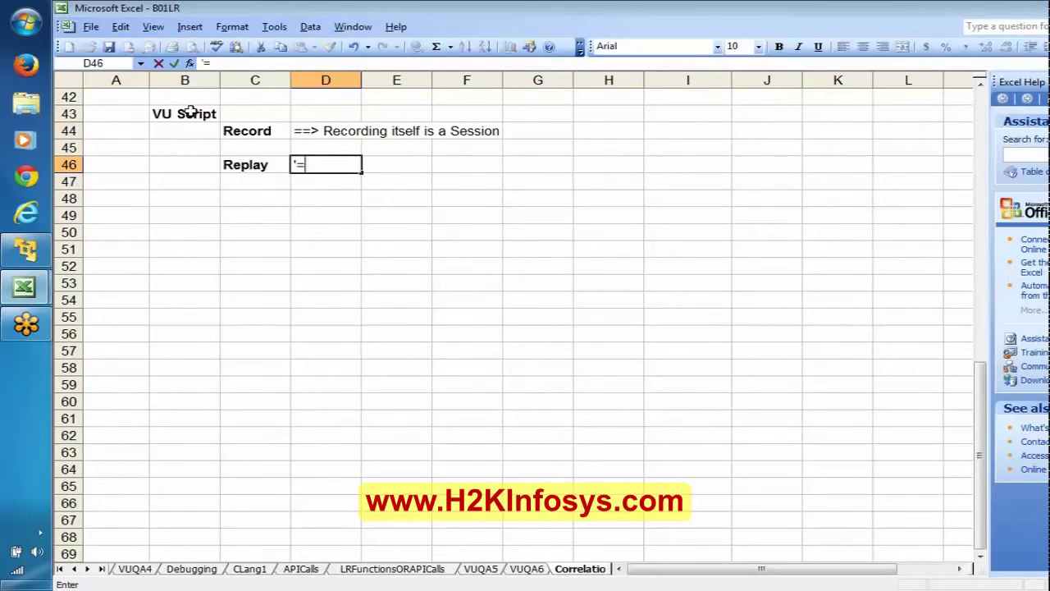
{"action": "type", "text": "=> and r"}
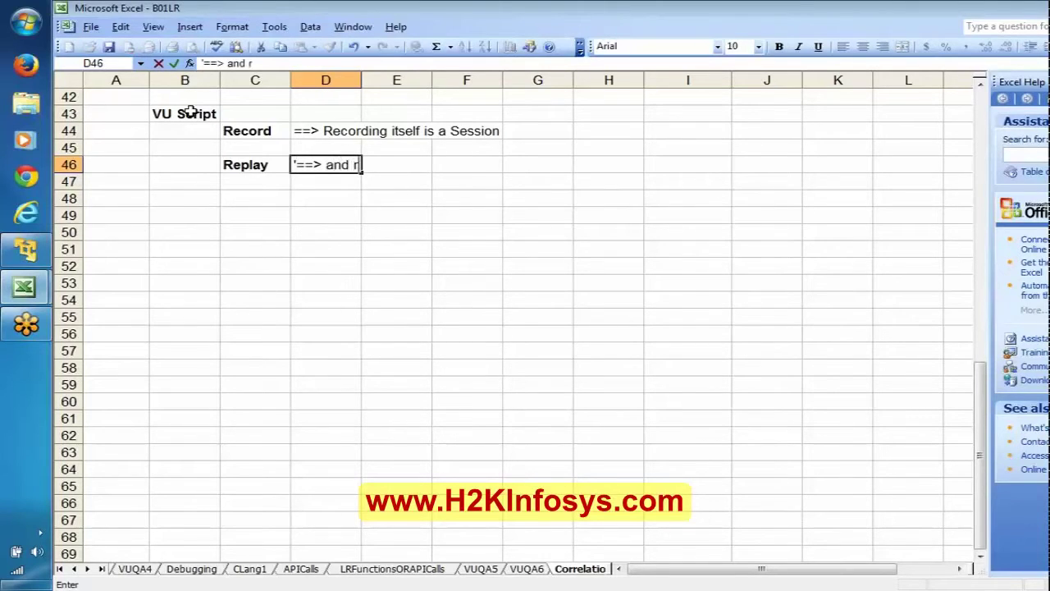
{"action": "type", "text": "eplay is also ano"}
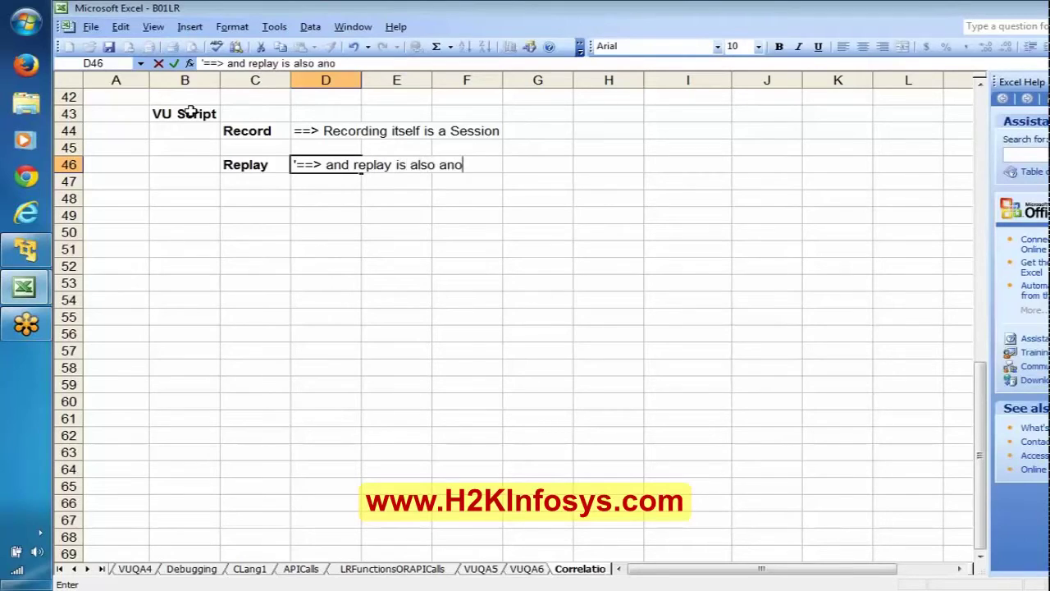
{"action": "type", "text": "ther rseesion"}
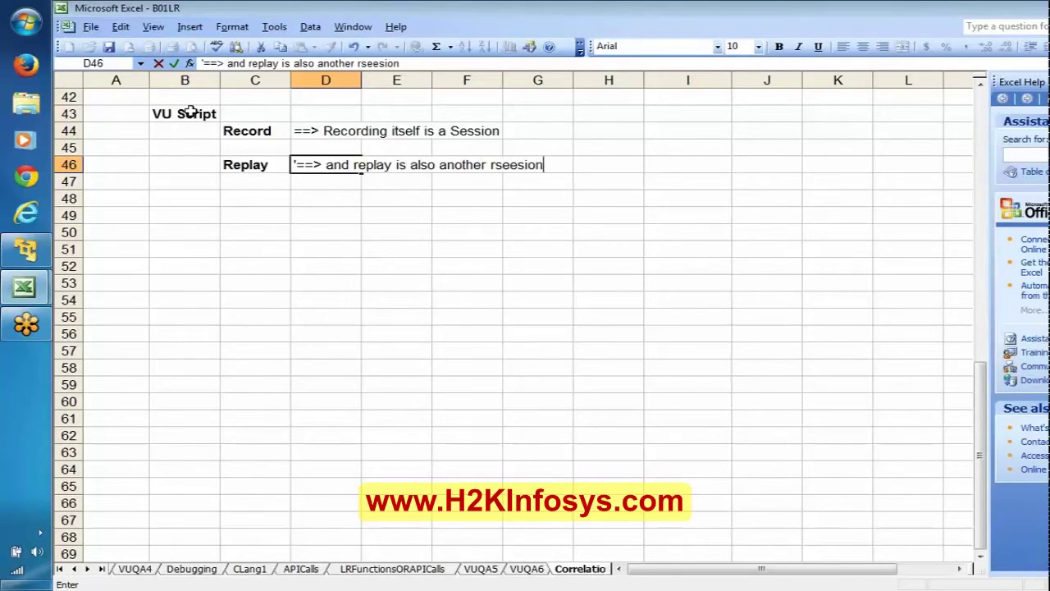
{"action": "key", "text": "Return"}
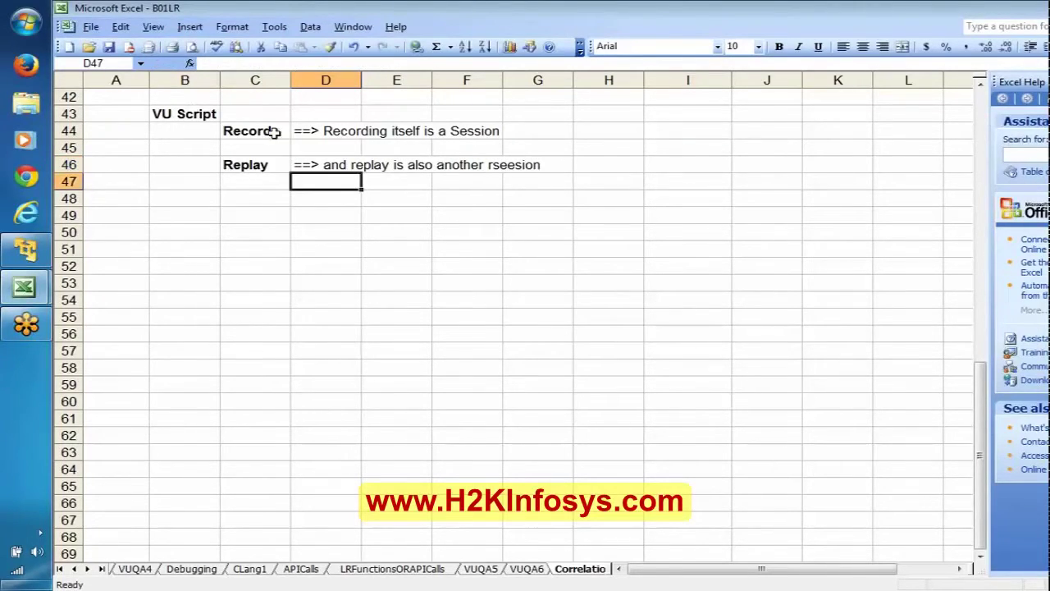
{"action": "left_click", "coordinate": [253, 133]}
{"action": "left_click", "coordinate": [255, 165]}
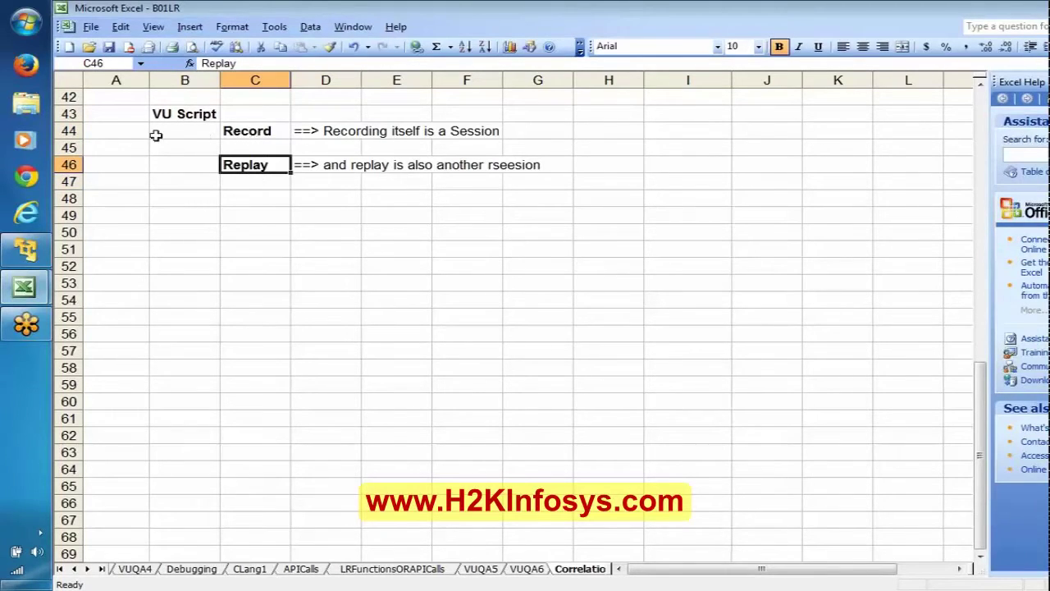
{"action": "left_click", "coordinate": [65, 134]}
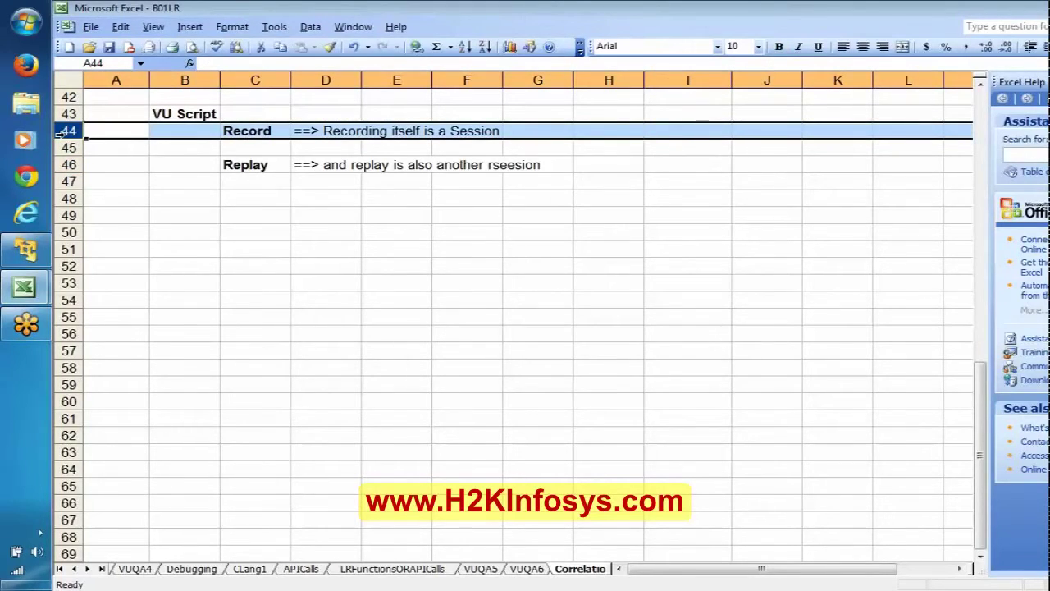
{"action": "left_click", "coordinate": [64, 165]}
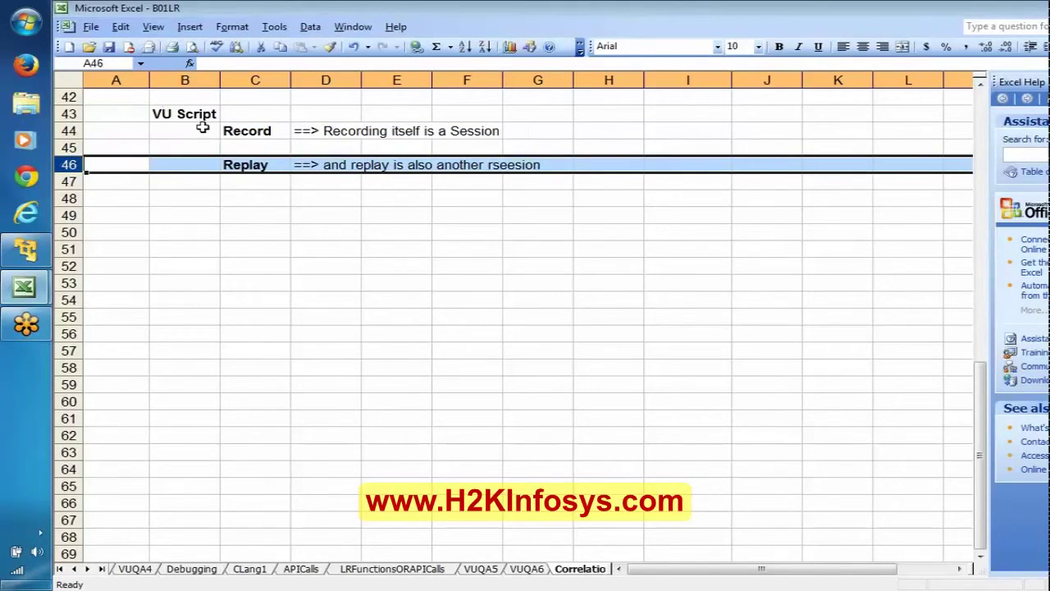
{"action": "left_click", "coordinate": [185, 115]}
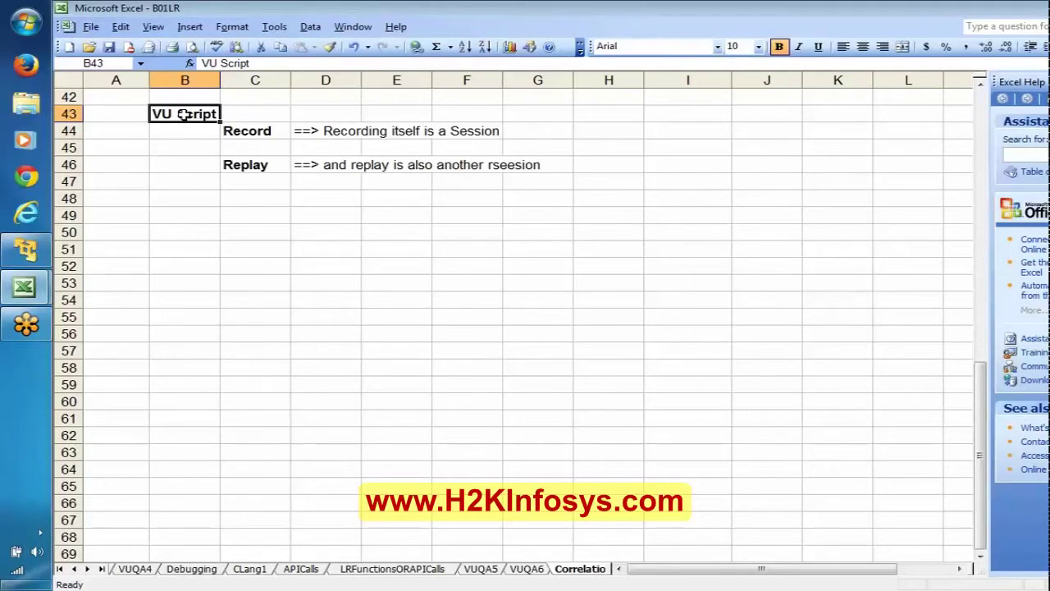
{"action": "left_click", "coordinate": [277, 130]}
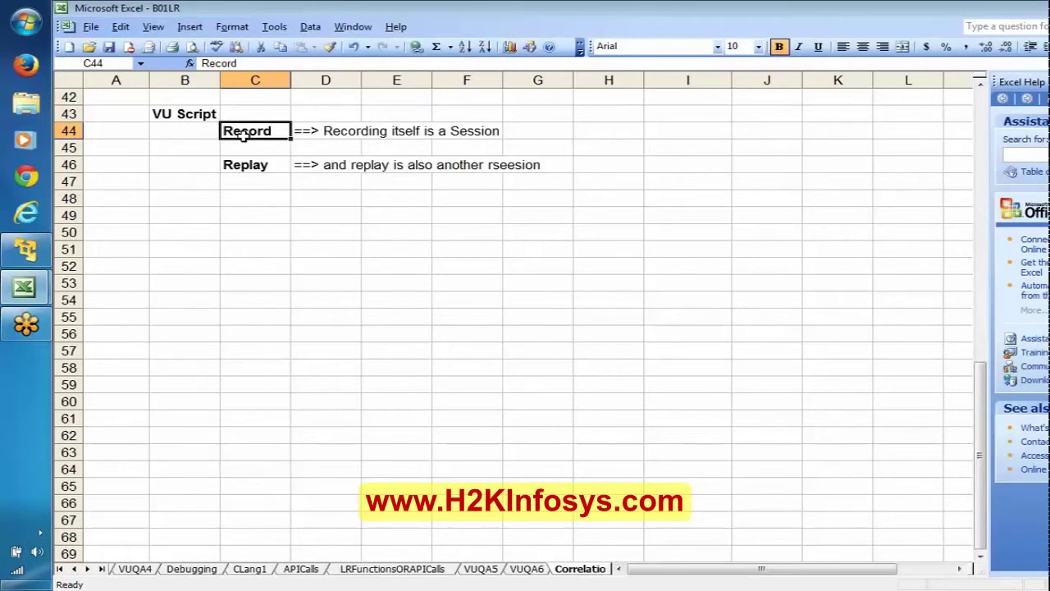
{"action": "left_click", "coordinate": [253, 213]}
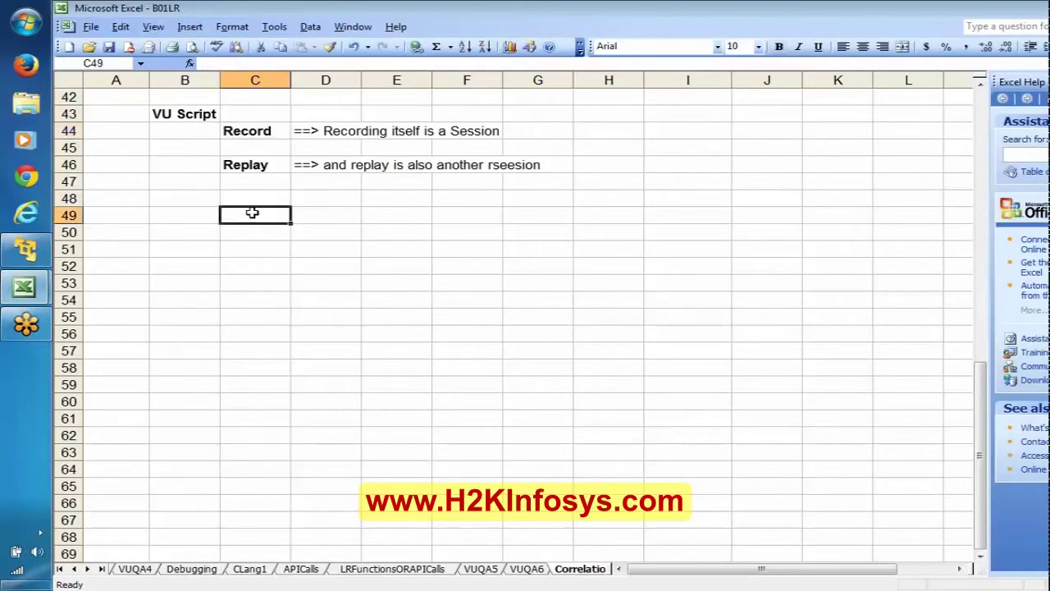
{"action": "left_click", "coordinate": [611, 130]}
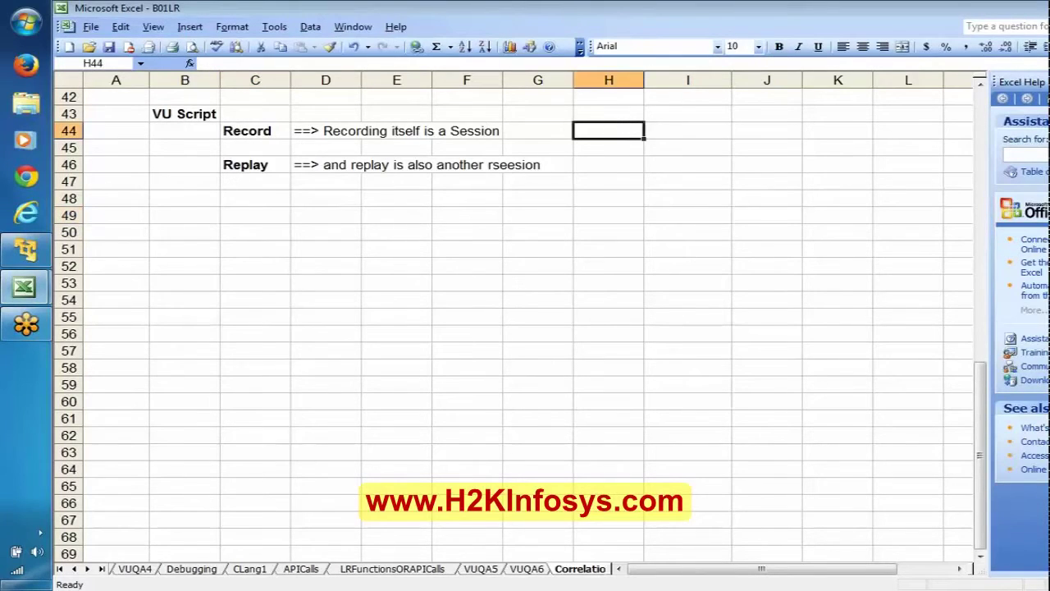
Write 'Script will contain the session ids/dynamic data of Recording session' in H44.
{"action": "type", "text": "Script"}
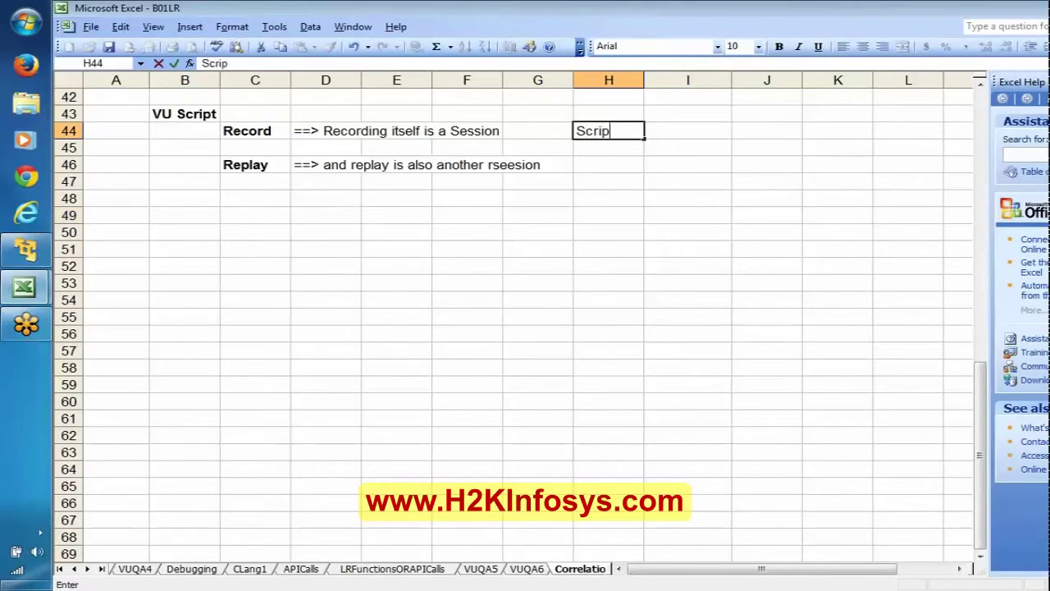
{"action": "key", "text": "Return"}
{"action": "left_click", "coordinate": [611, 131]}
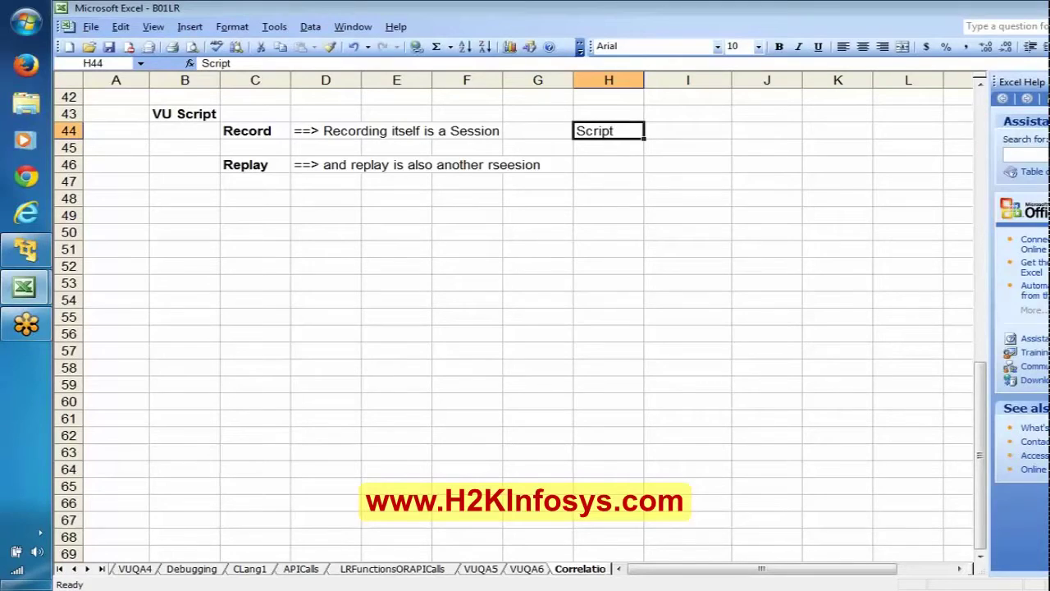
{"action": "key", "text": "F2"}
{"action": "type", "text": "will co"}
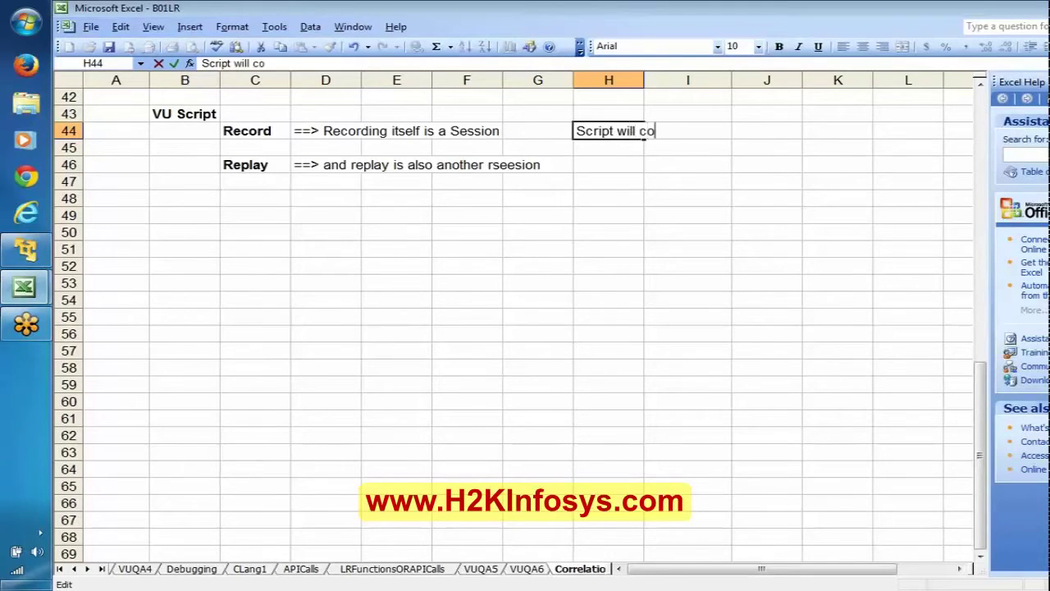
{"action": "type", "text": "ntain the"}
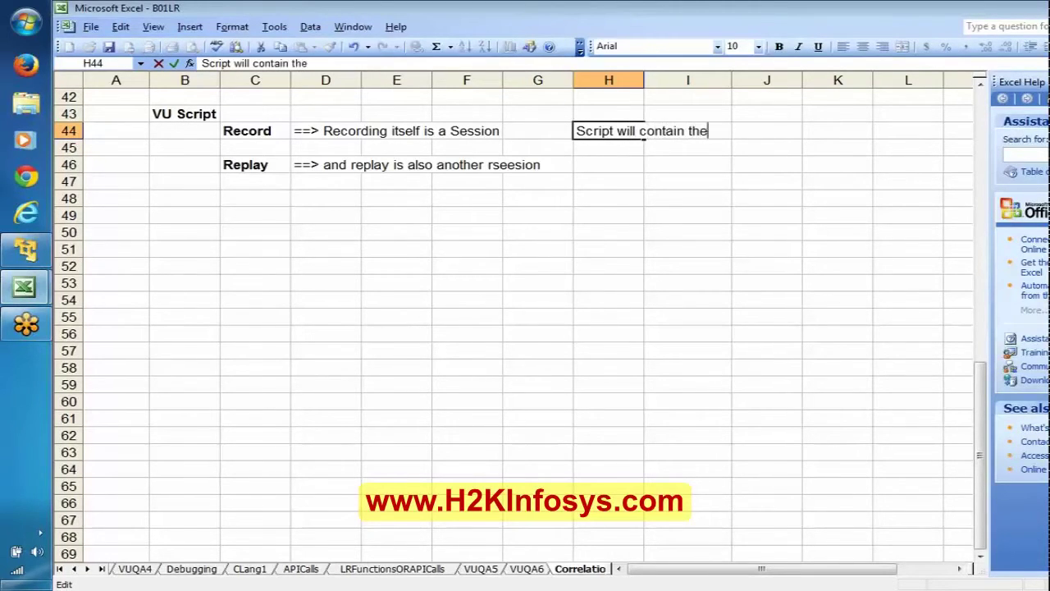
{"action": "type", "text": " session id"}
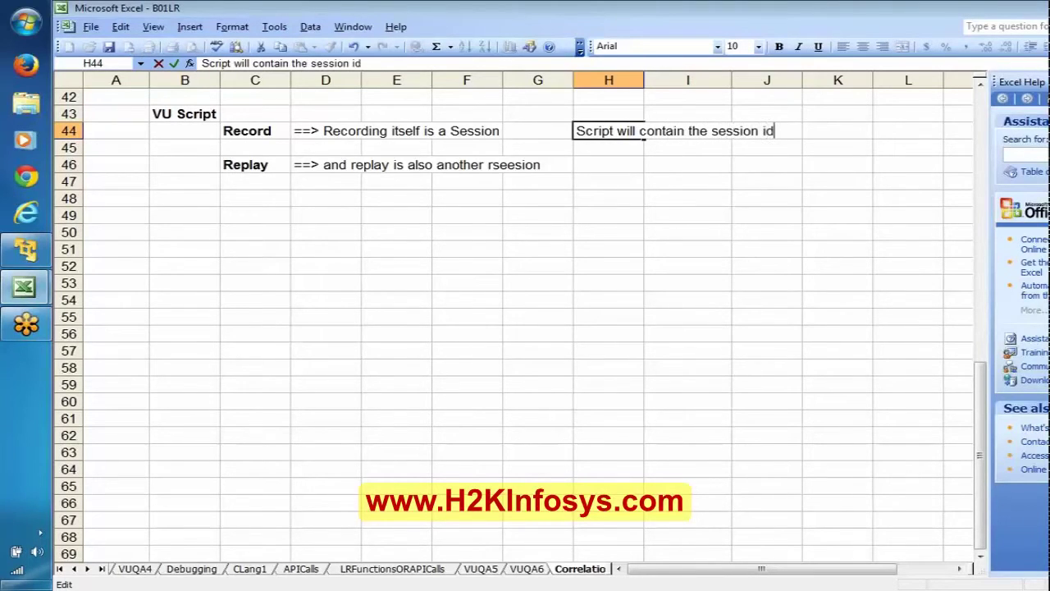
{"action": "type", "text": "s/dynamic d"}
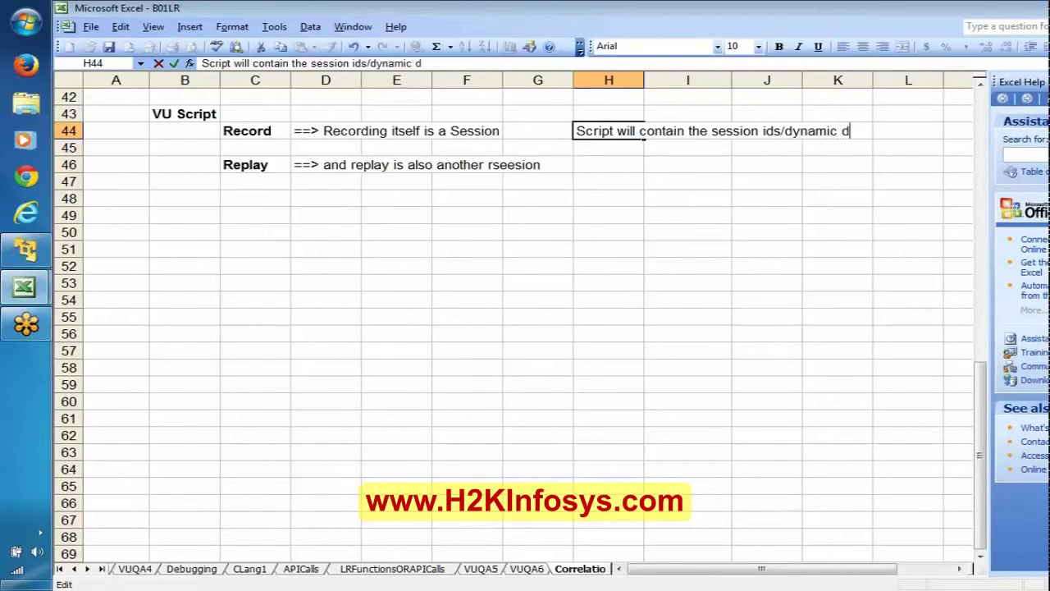
{"action": "type", "text": "ata of Recordin"}
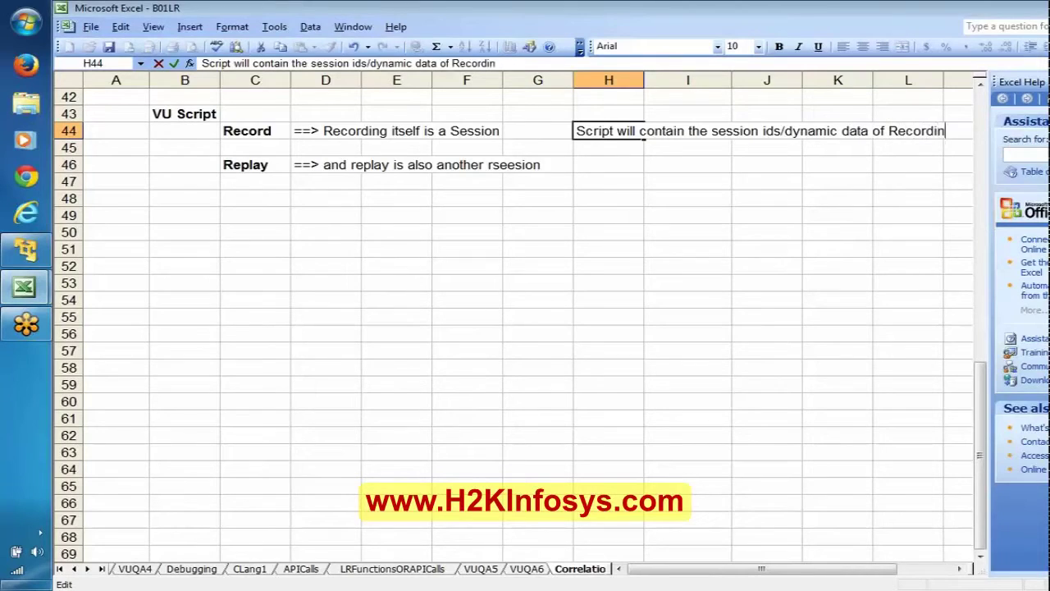
{"action": "type", "text": "g session"}
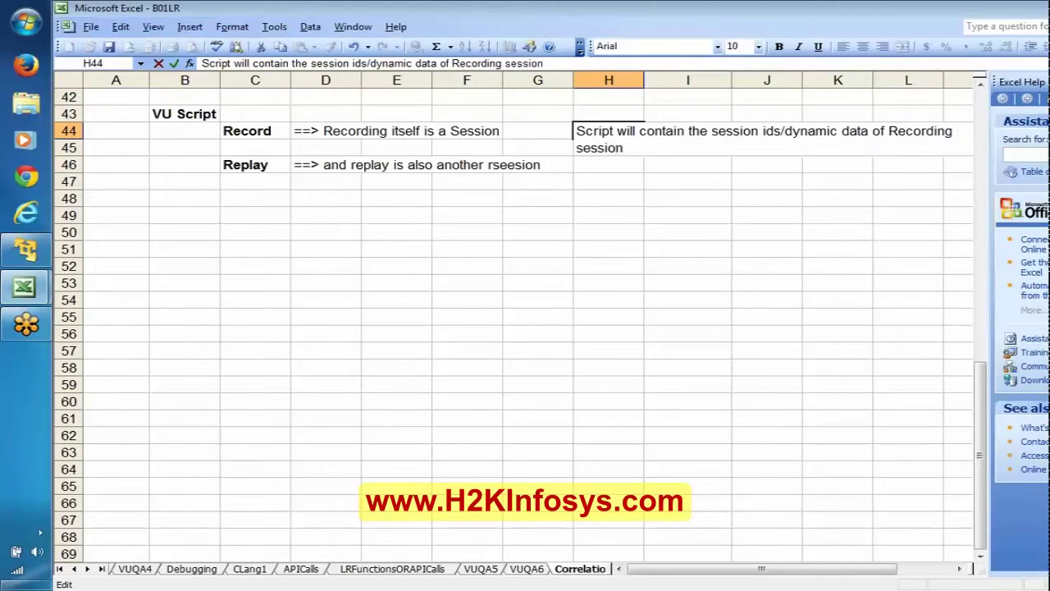
{"action": "key", "text": "Return"}
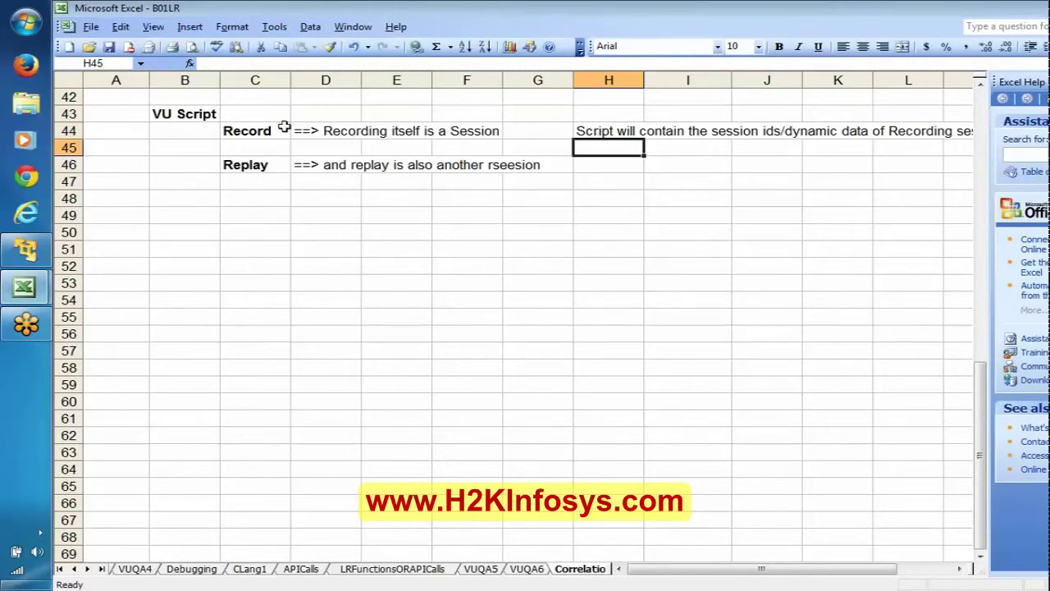
{"action": "left_click", "coordinate": [251, 130]}
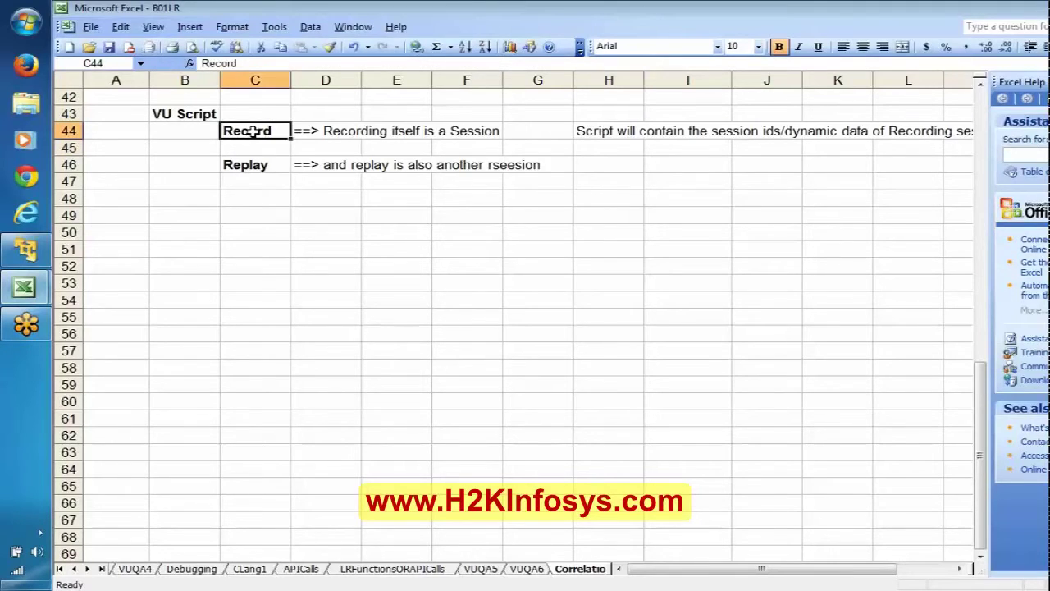
{"action": "left_click", "coordinate": [600, 132]}
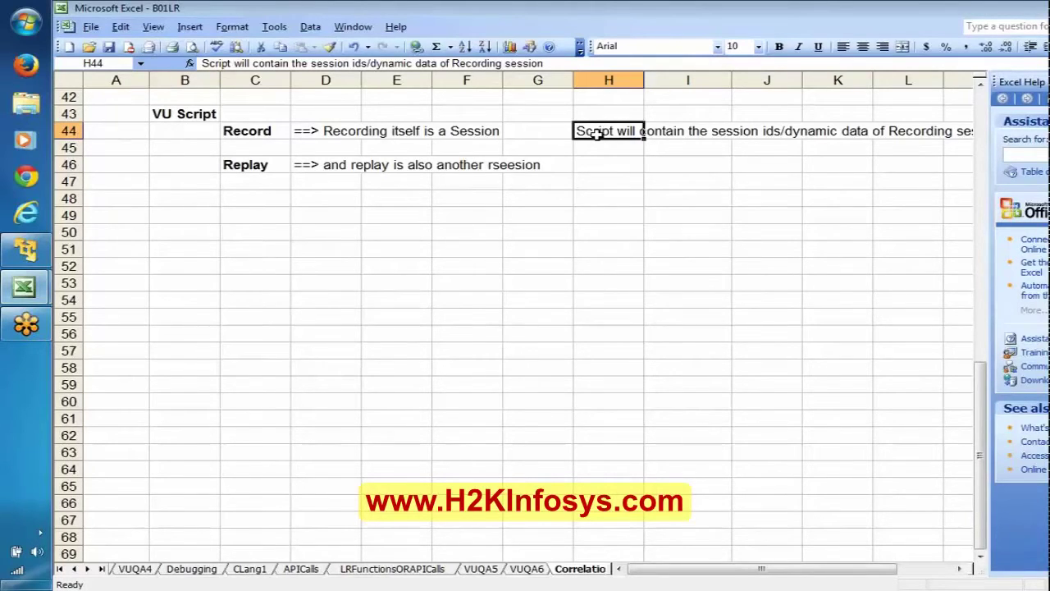
{"action": "left_click", "coordinate": [264, 135]}
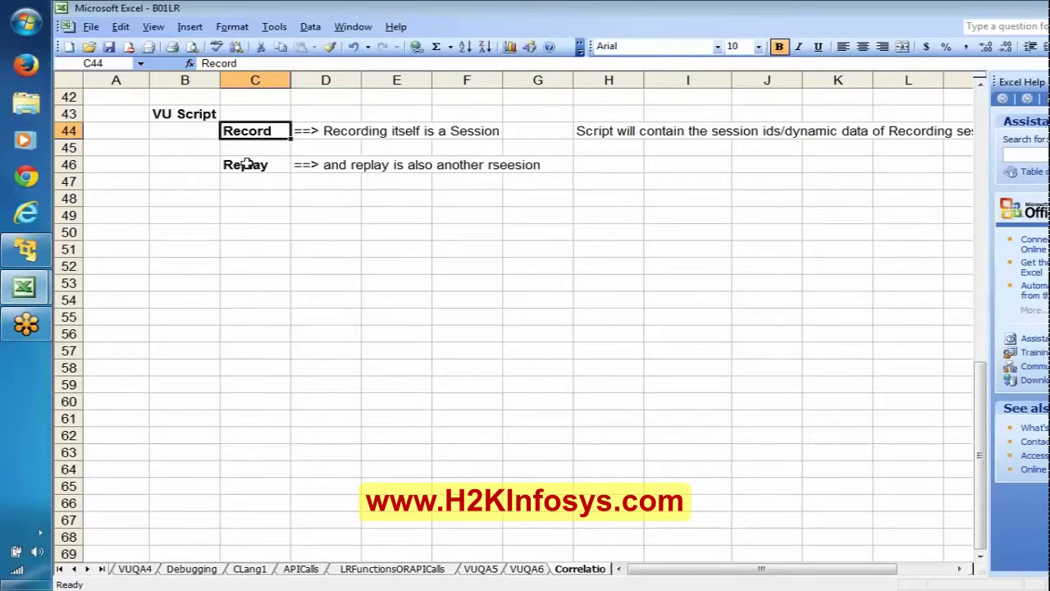
{"action": "left_click", "coordinate": [247, 165]}
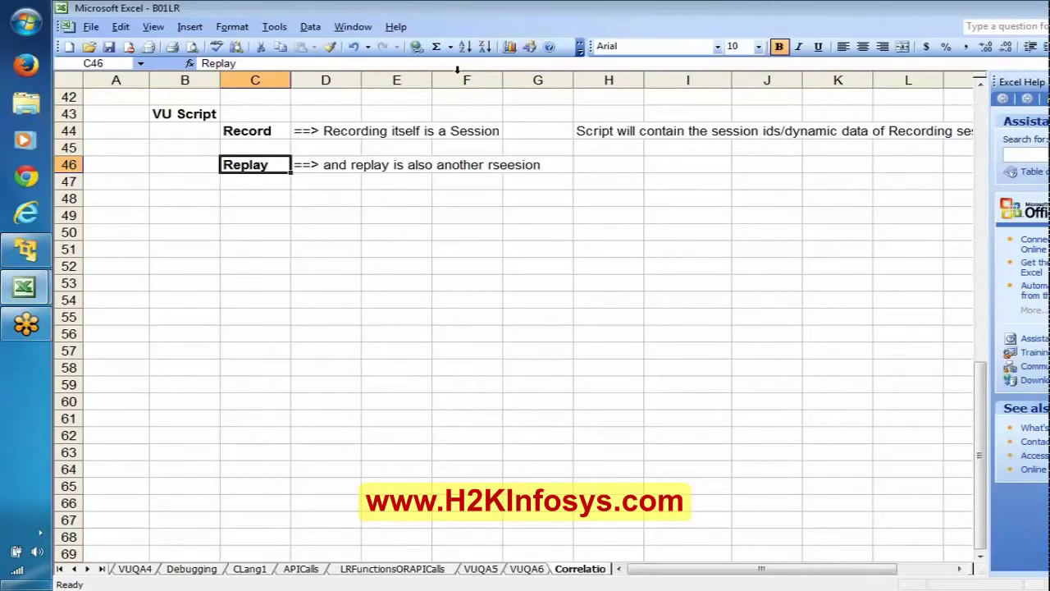
{"action": "left_click", "coordinate": [623, 133]}
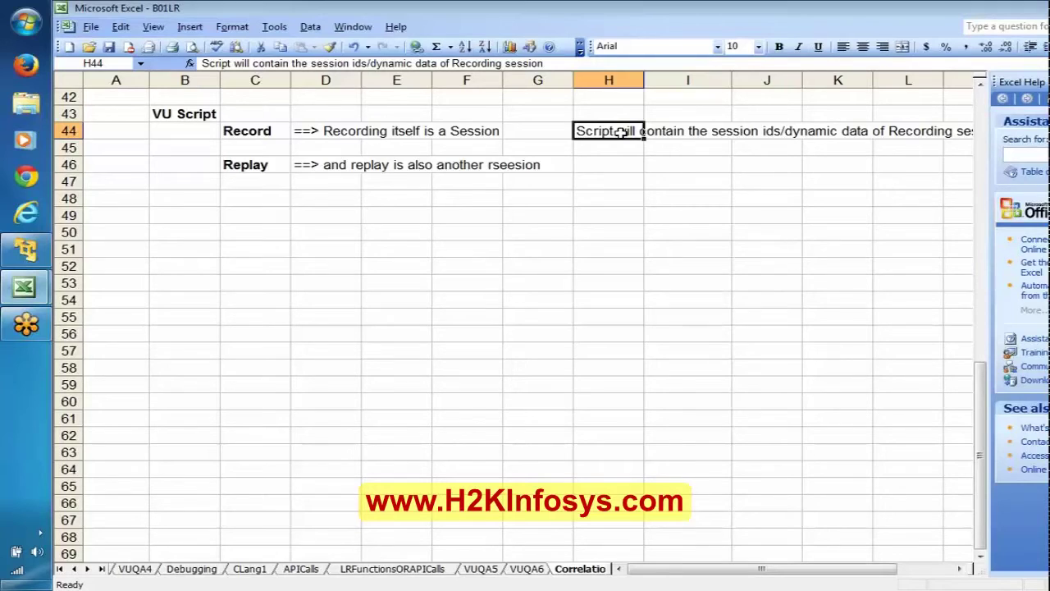
{"action": "left_click", "coordinate": [271, 166]}
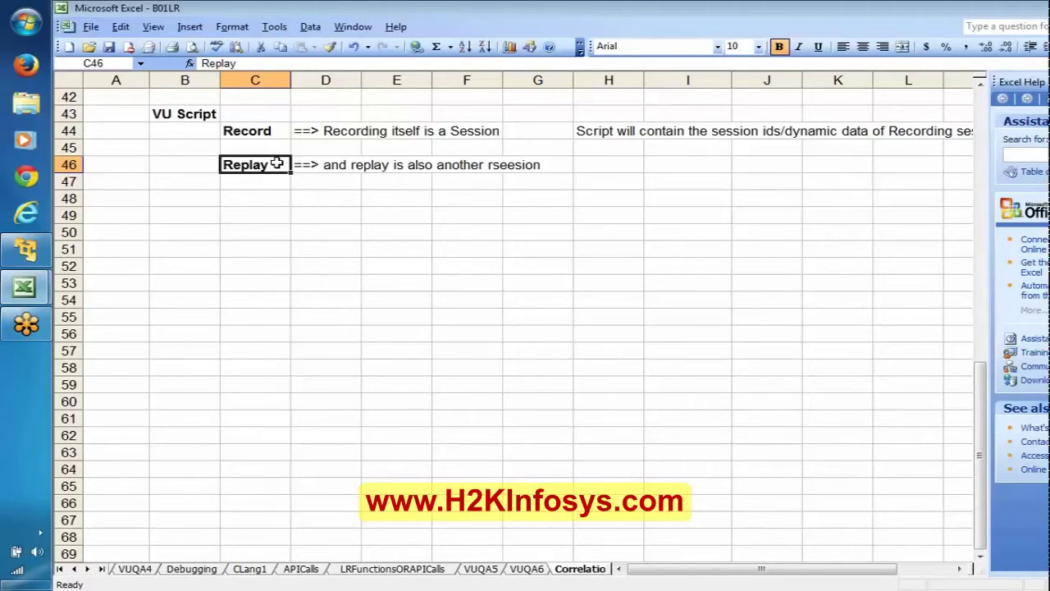
{"action": "left_click", "coordinate": [263, 137]}
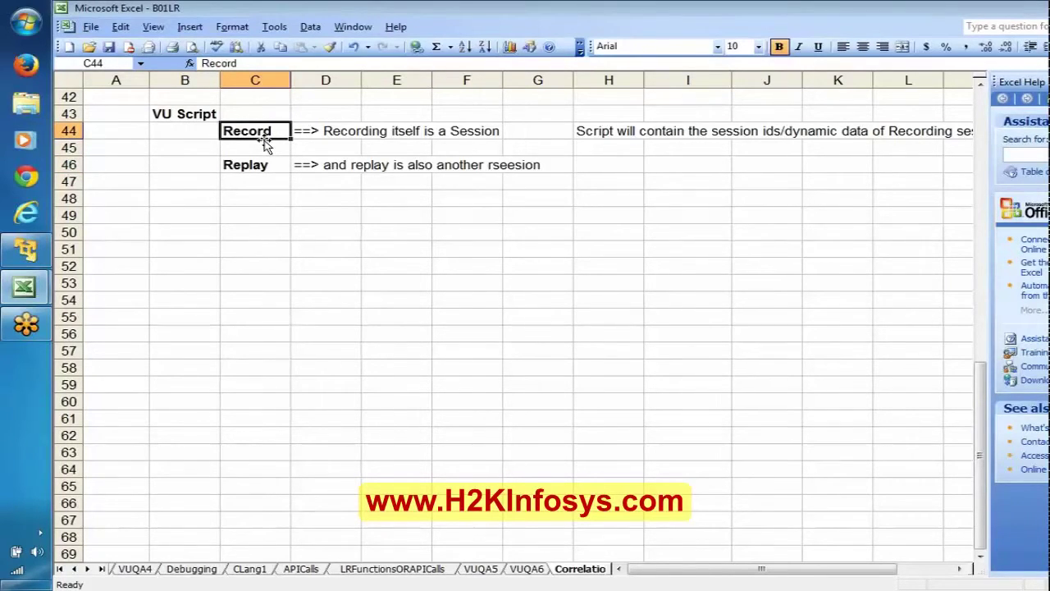
{"action": "left_click", "coordinate": [262, 162]}
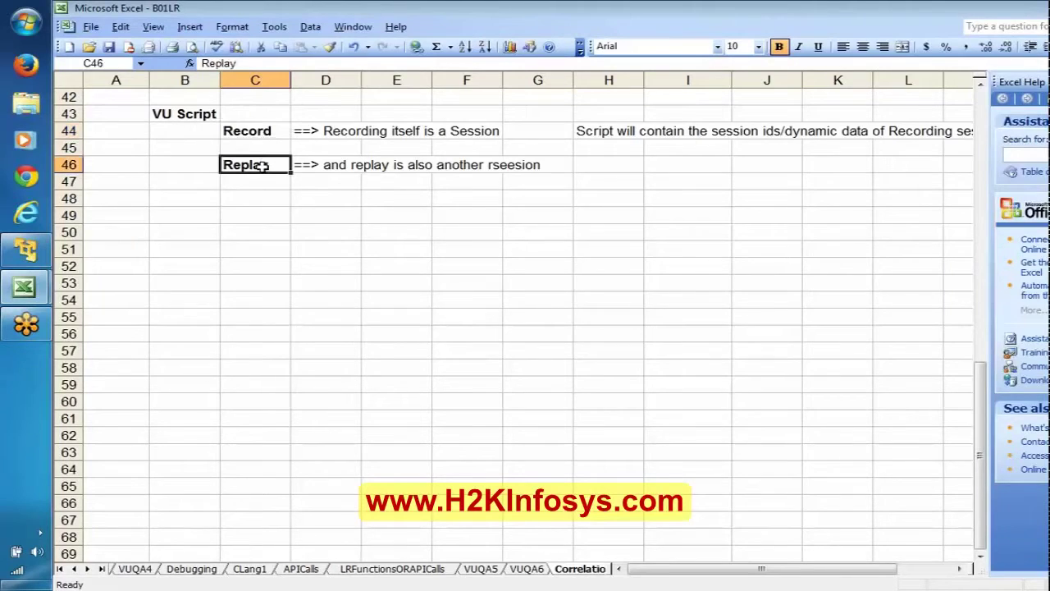
{"action": "left_click", "coordinate": [339, 185]}
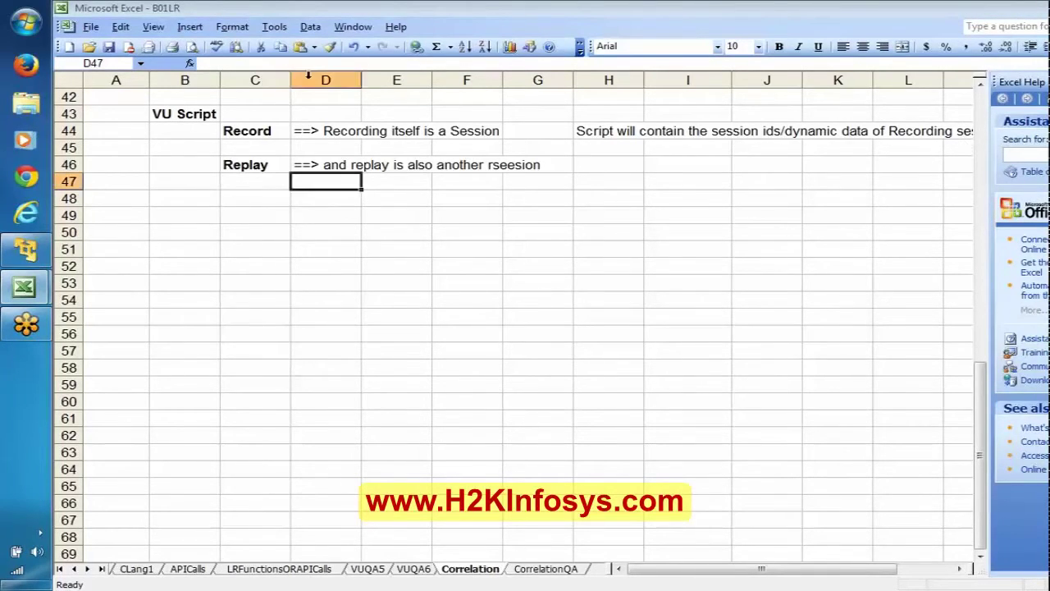
{"action": "left_click", "coordinate": [251, 132]}
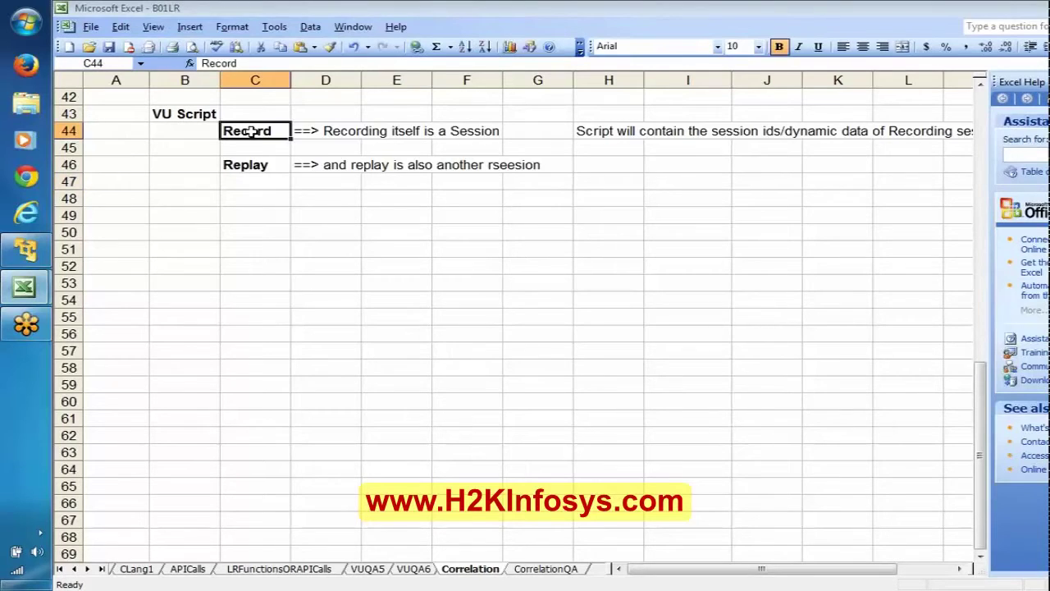
{"action": "left_click", "coordinate": [244, 164]}
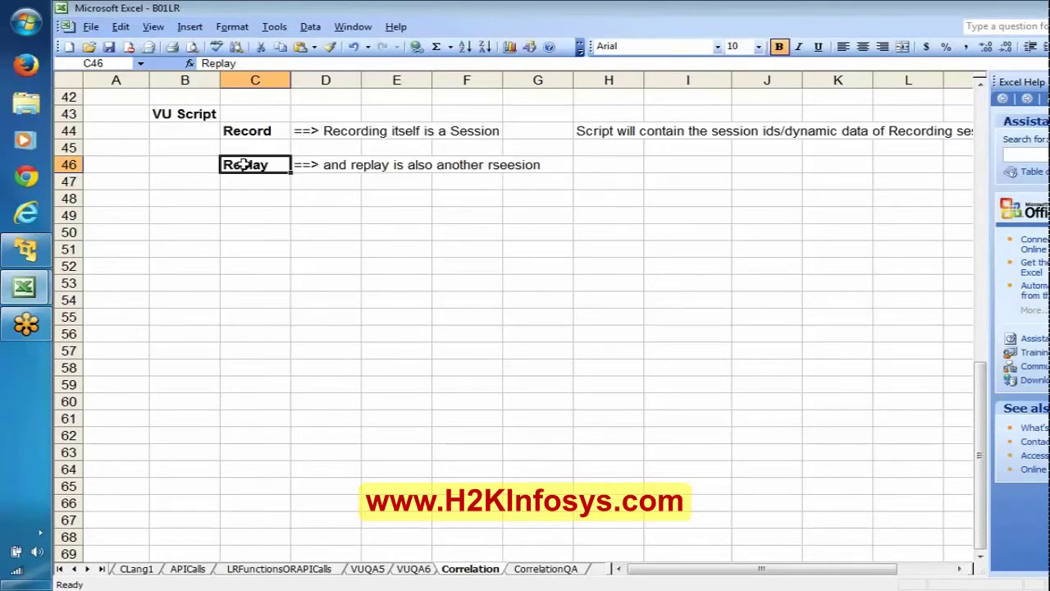
Add 'to handle the dynamic data' in C3 beneath the Correlation heading.
{"action": "key", "text": "ctrl+Home"}
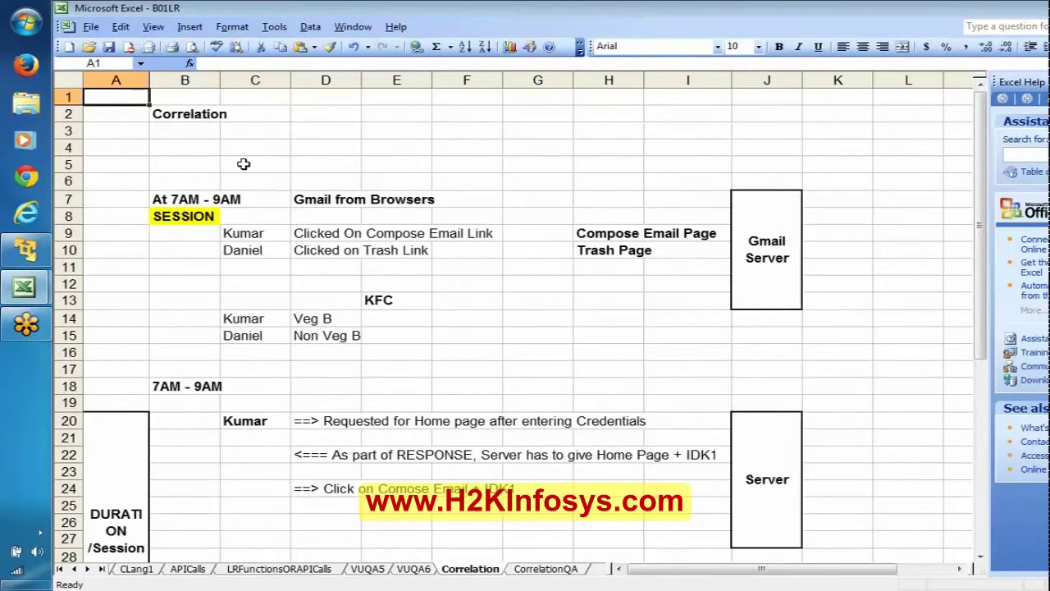
{"action": "left_click", "coordinate": [182, 118]}
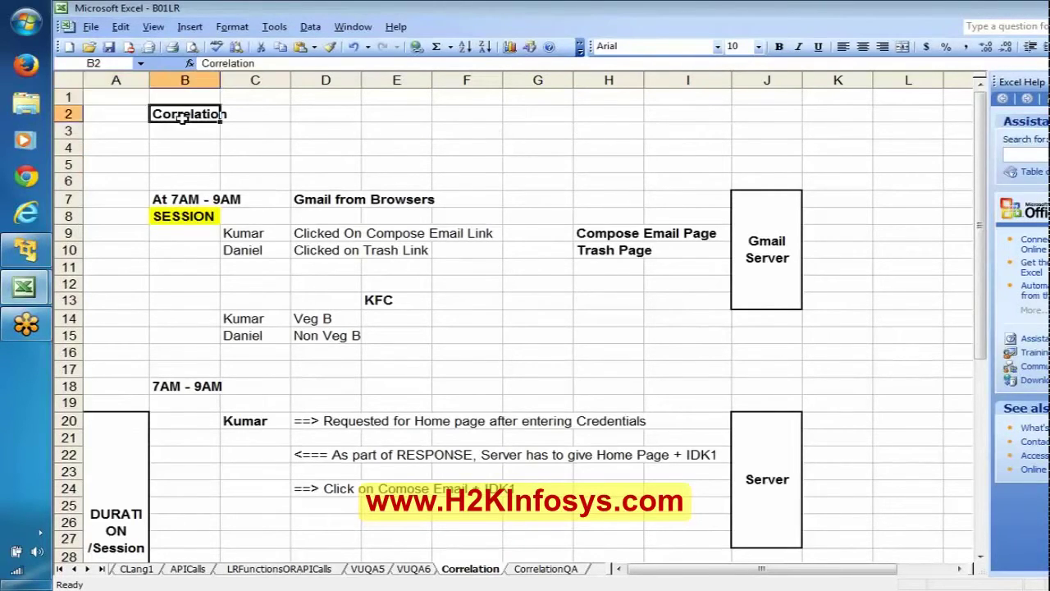
{"action": "left_click", "coordinate": [242, 130]}
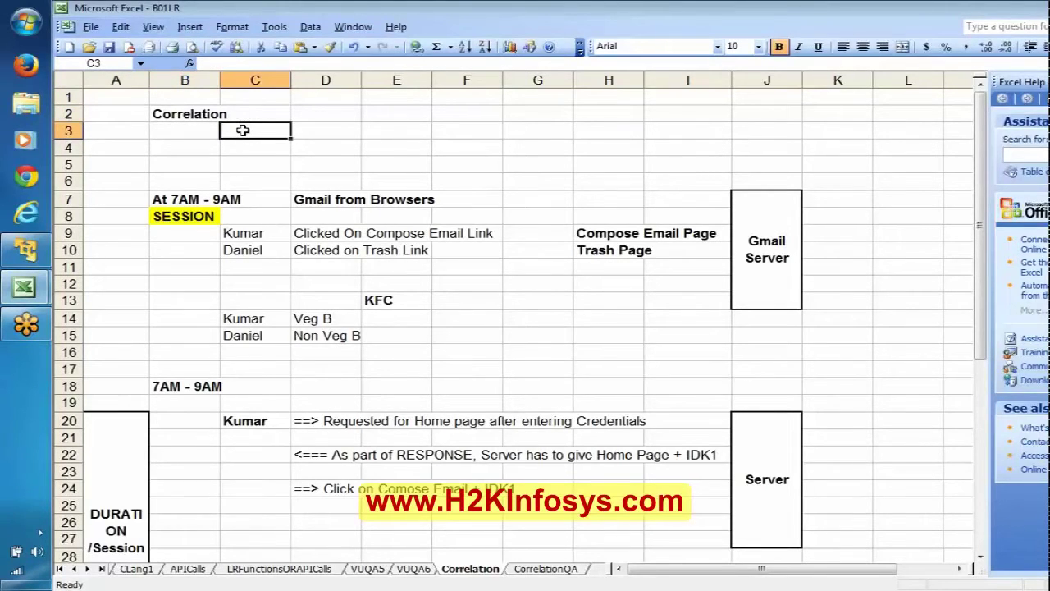
{"action": "type", "text": "to"}
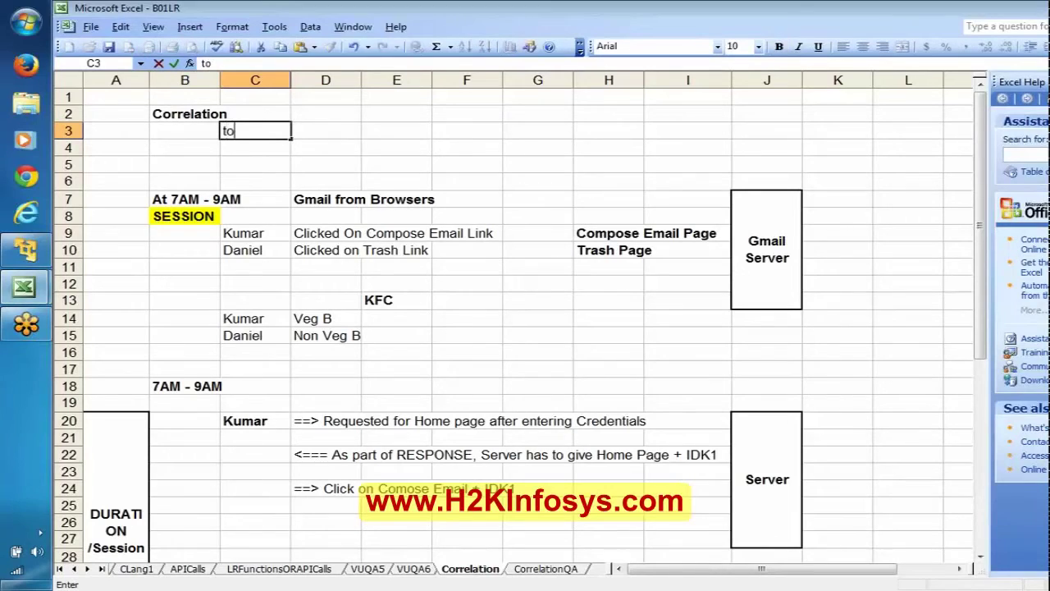
{"action": "type", "text": " handle t"}
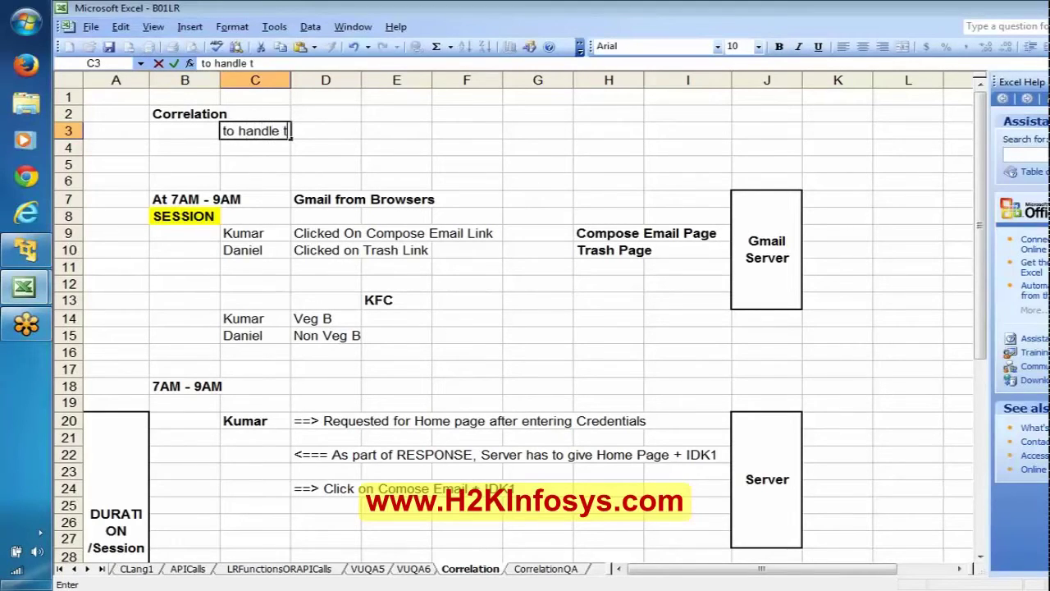
{"action": "type", "text": "he dyna"}
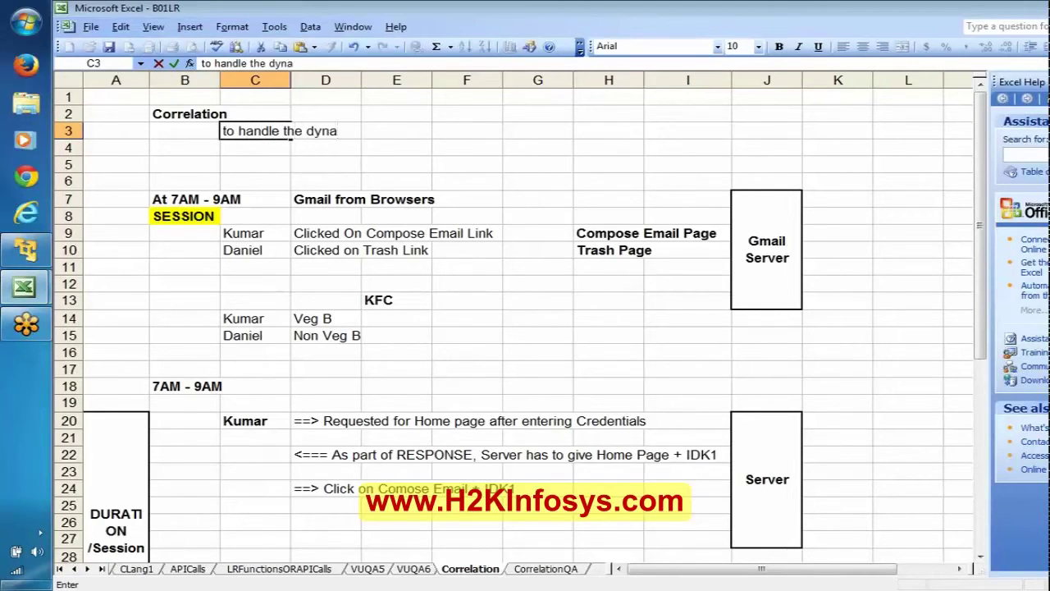
{"action": "type", "text": "mic dat"}
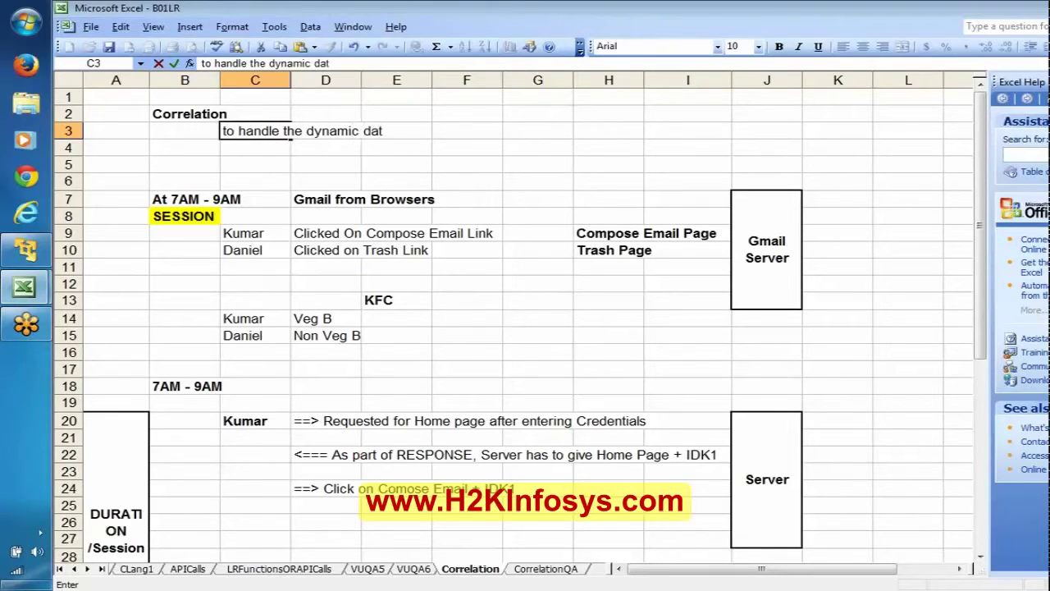
{"action": "type", "text": "a"}
{"action": "key", "text": "Return"}
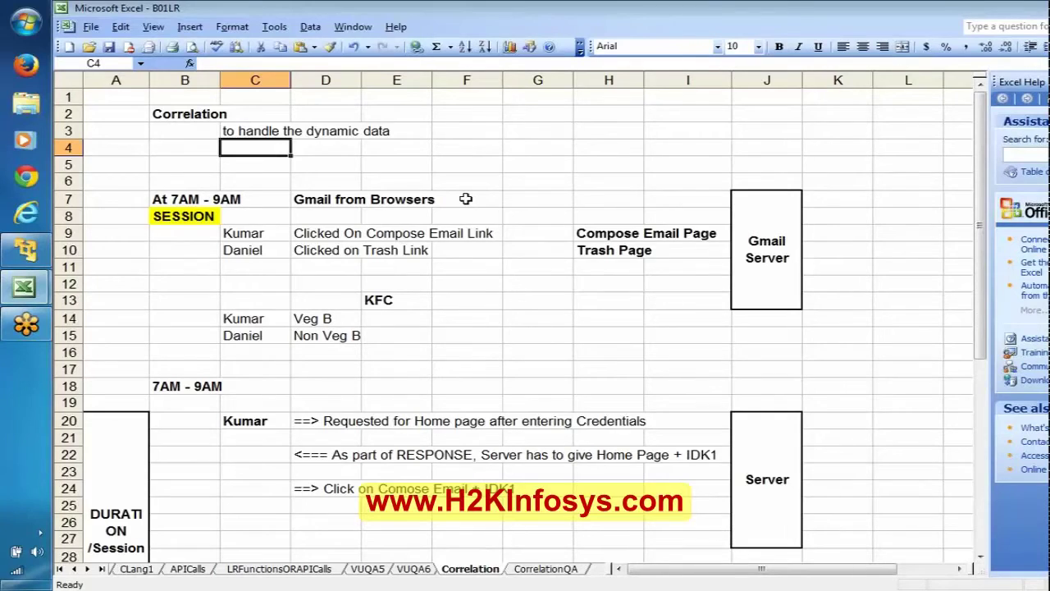
{"action": "key", "text": "ctrl+End"}
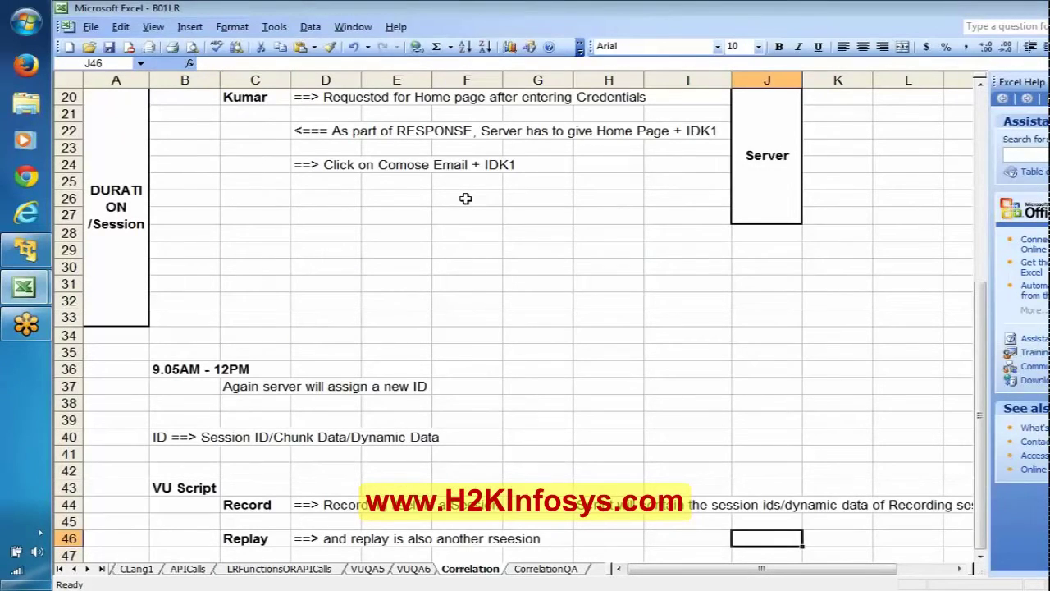
Enter a bold 'We can handle in 2 Ways' note in B48.
{"action": "key", "text": "Down"}
{"action": "key", "text": "Down"}
{"action": "key", "text": "Down"}
{"action": "key", "text": "Down"}
{"action": "key", "text": "Down"}
{"action": "key", "text": "Down"}
{"action": "key", "text": "Down"}
{"action": "key", "text": "Down"}
{"action": "key", "text": "Down"}
{"action": "key", "text": "Down"}
{"action": "key", "text": "Down"}
{"action": "key", "text": "Down"}
{"action": "key", "text": "Down"}
{"action": "key", "text": "Down"}
{"action": "key", "text": "Down"}
{"action": "key", "text": "Down"}
{"action": "key", "text": "Down"}
{"action": "key", "text": "Down"}
{"action": "key", "text": "Down"}
{"action": "key", "text": "Down"}
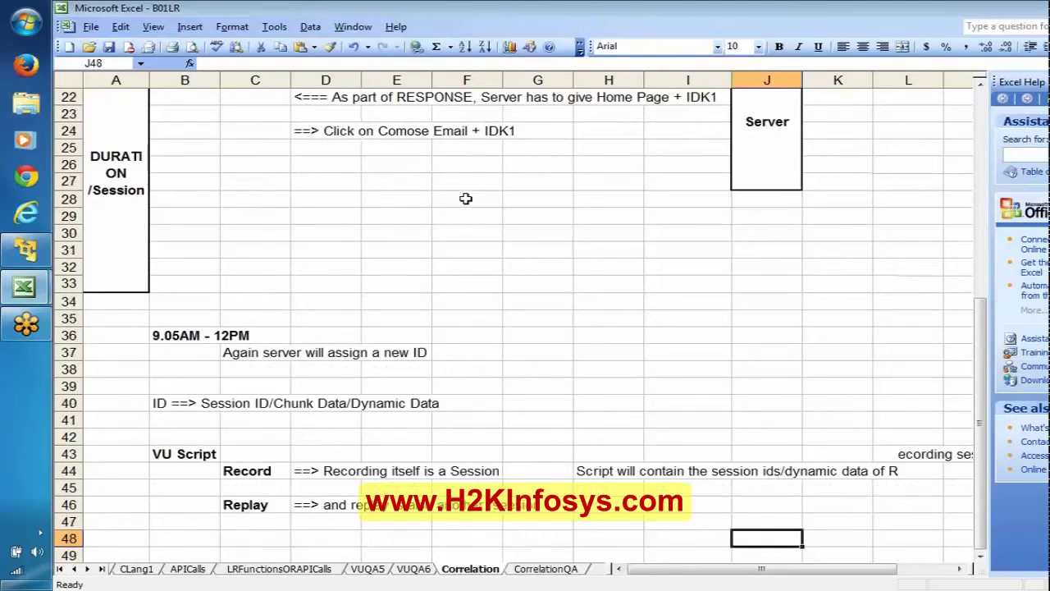
{"action": "left_click", "coordinate": [174, 169]}
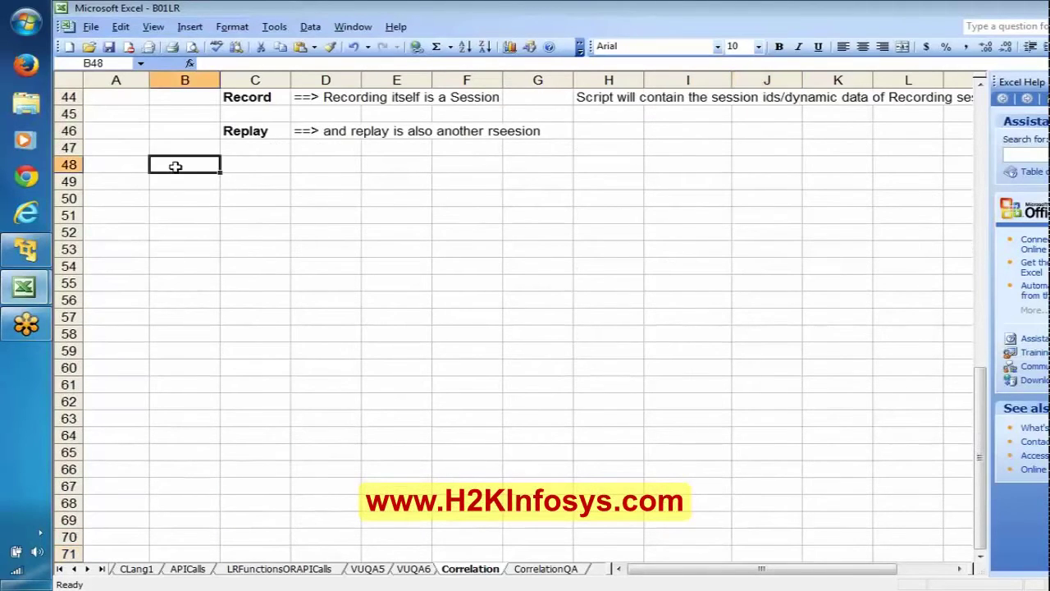
{"action": "type", "text": "W"}
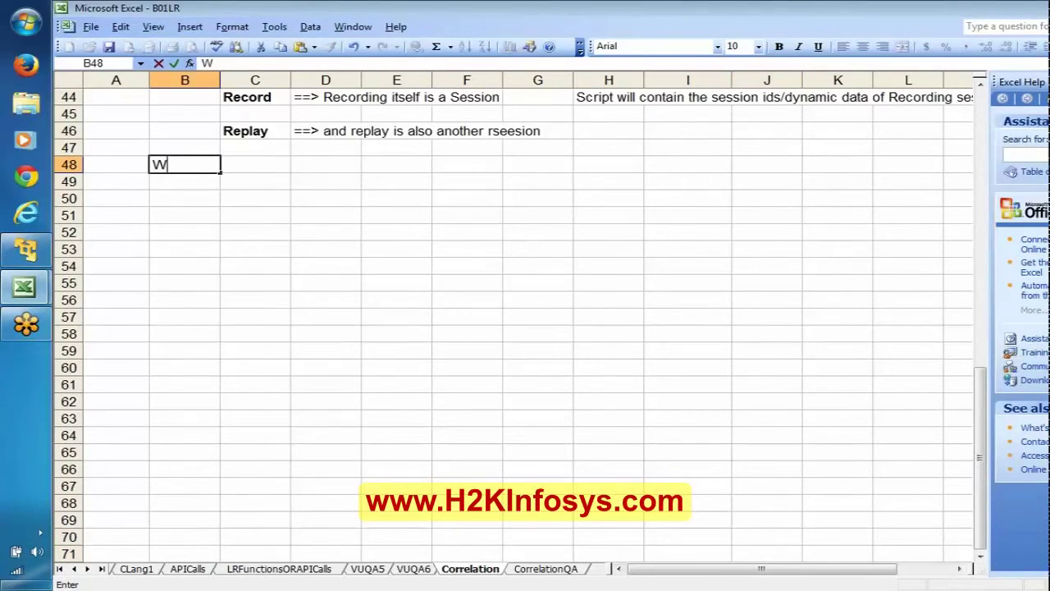
{"action": "type", "text": "e can ha"}
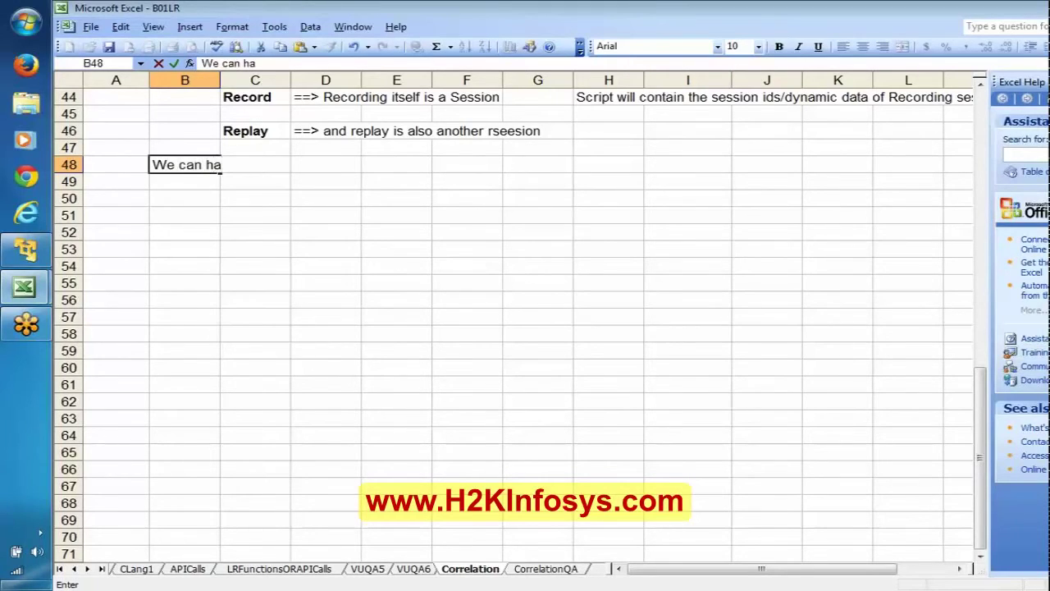
{"action": "type", "text": "ndle in"}
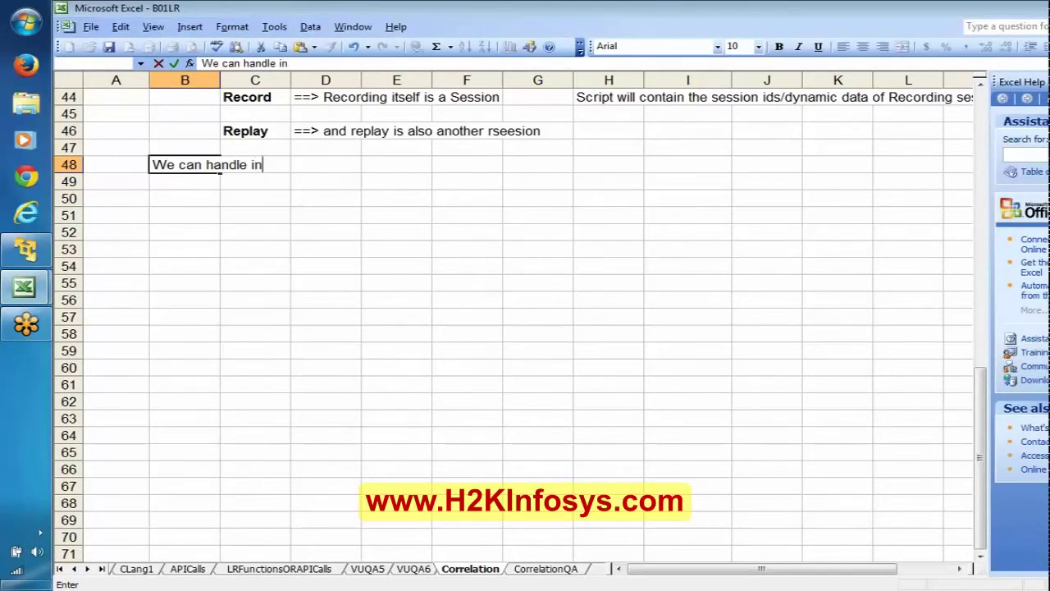
{"action": "type", "text": " 2 Ways"}
{"action": "key", "text": "Return"}
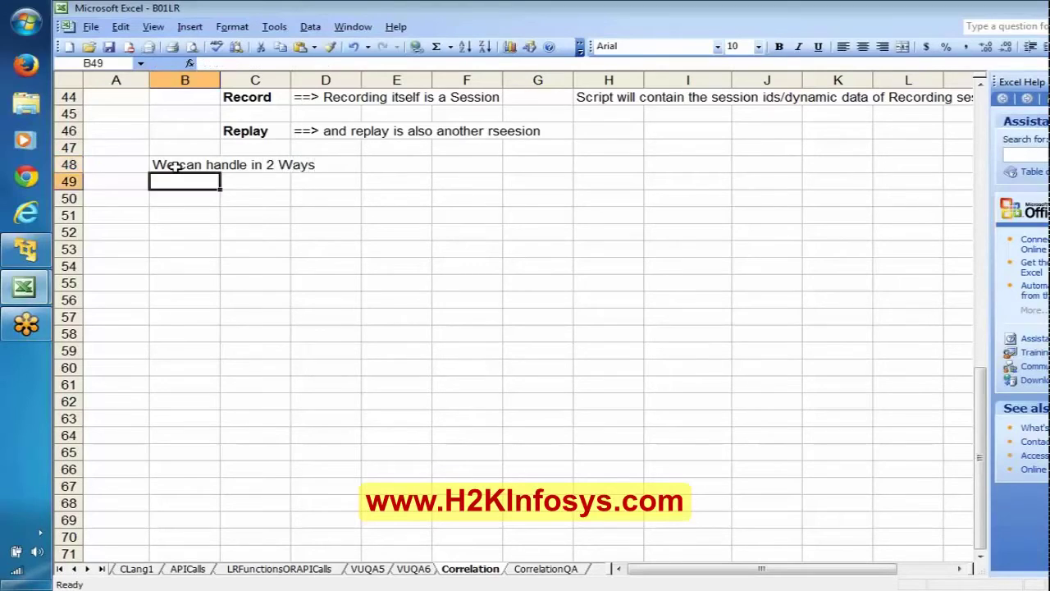
{"action": "left_click", "coordinate": [175, 166]}
{"action": "key", "text": "ctrl+b"}
List '1. Automatic Correlation' in C49 and '2. Manual Correlation' in C50.
{"action": "key", "text": "Down"}
{"action": "key", "text": "Right"}
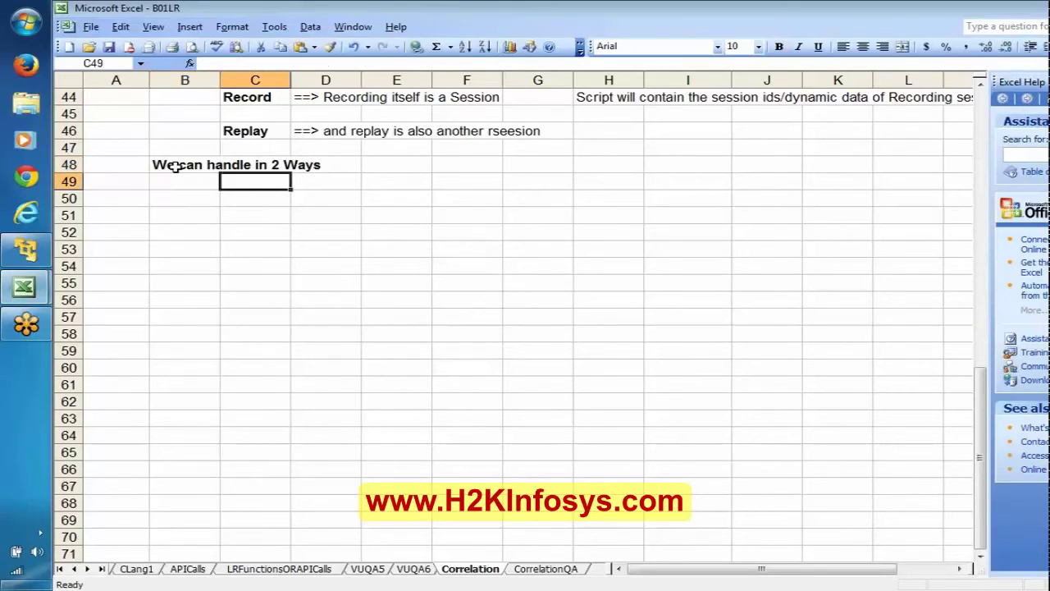
{"action": "type", "text": "1."}
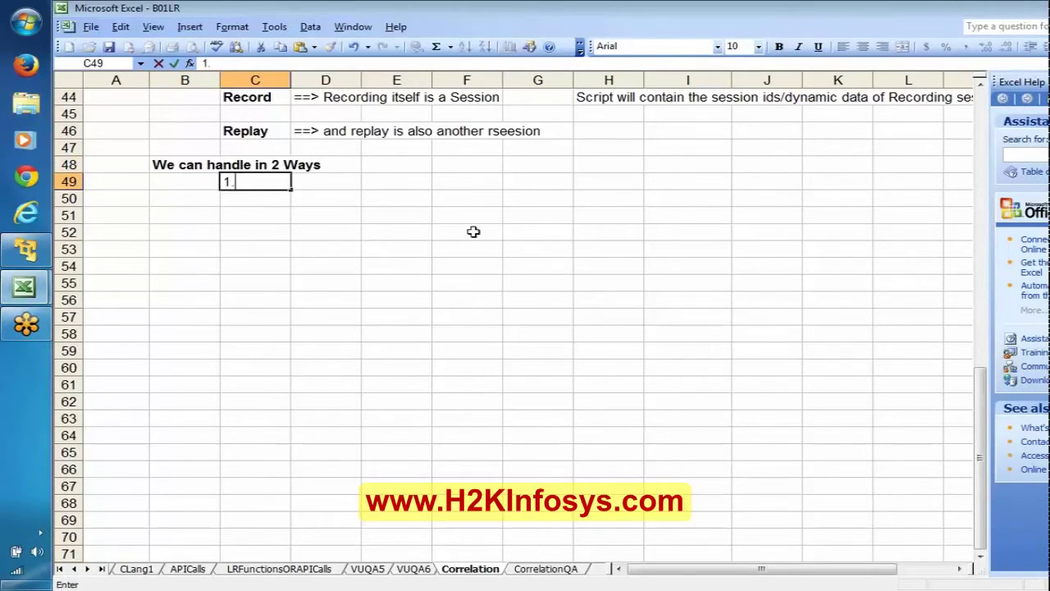
{"action": "type", "text": " Automatic Co"}
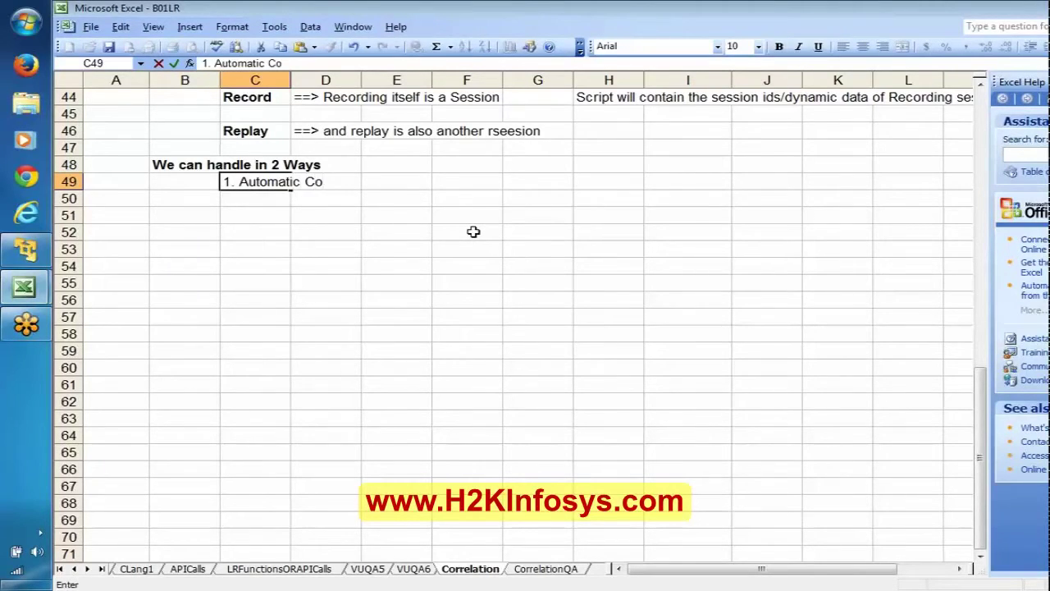
{"action": "type", "text": "rrelation"}
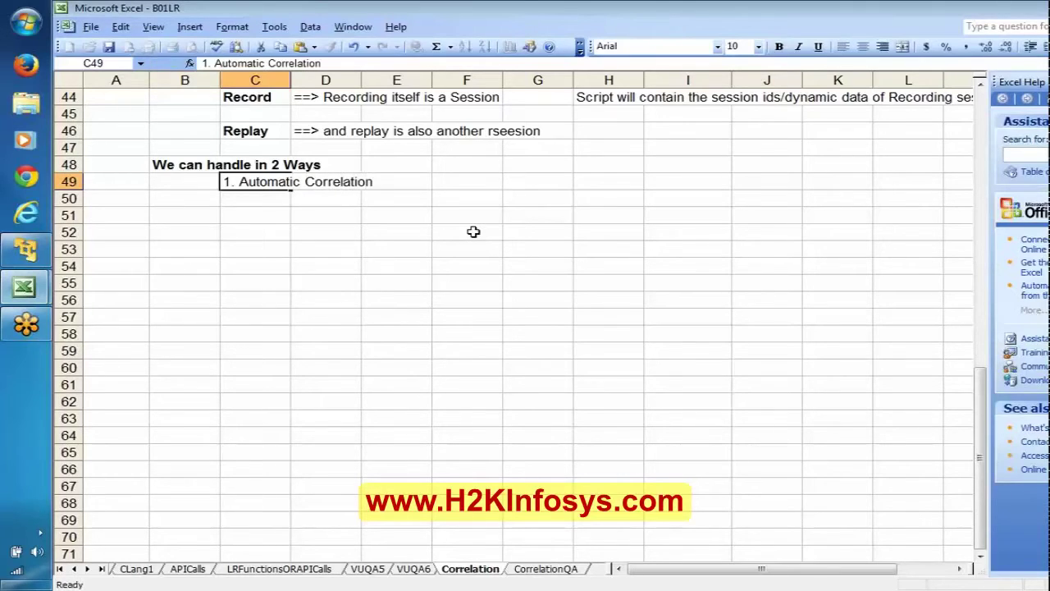
{"action": "key", "text": "Return"}
{"action": "type", "text": "2. Manual Co"}
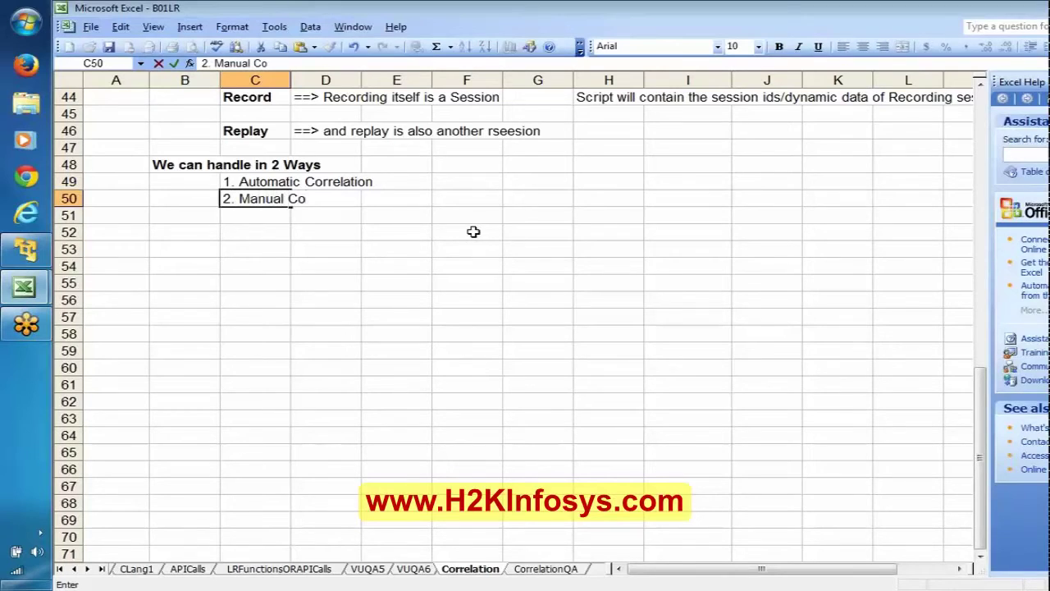
{"action": "type", "text": "rrelatio"}
{"action": "type", "text": "n"}
{"action": "key", "text": "Return"}
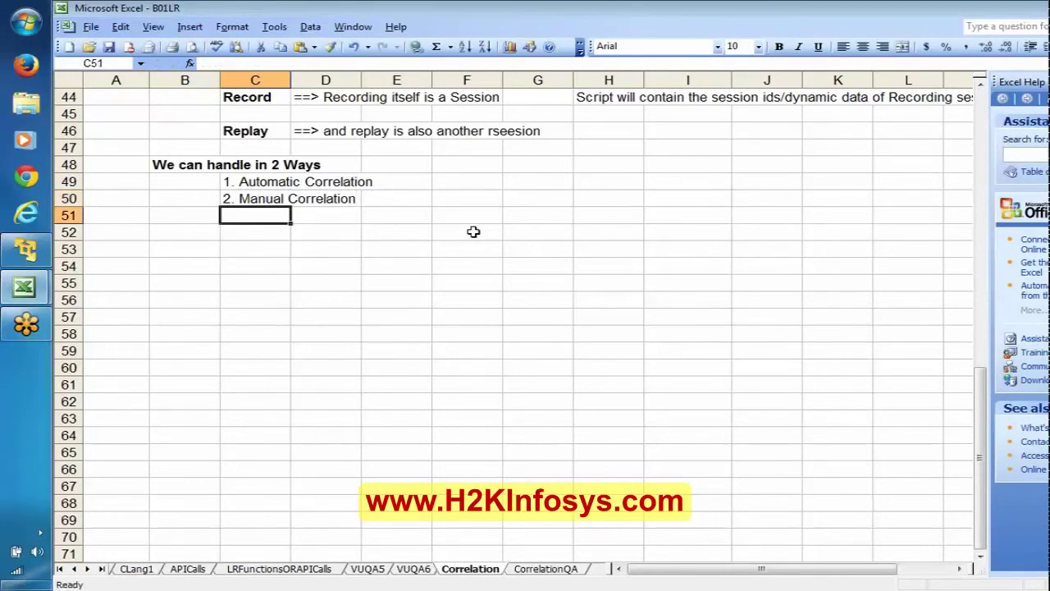
{"action": "key", "text": "Up"}
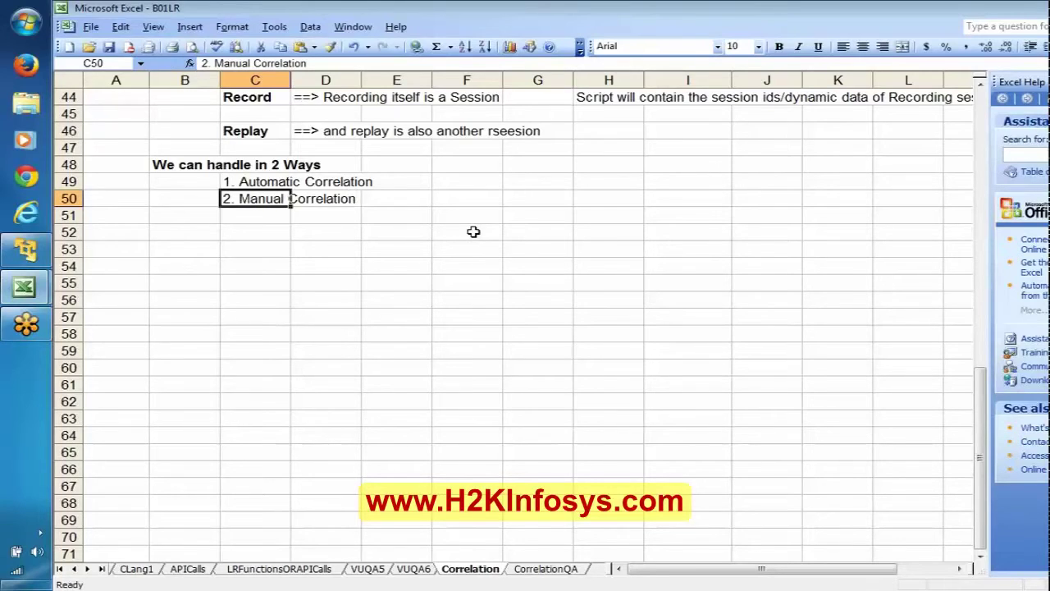
{"action": "key", "text": "Up"}
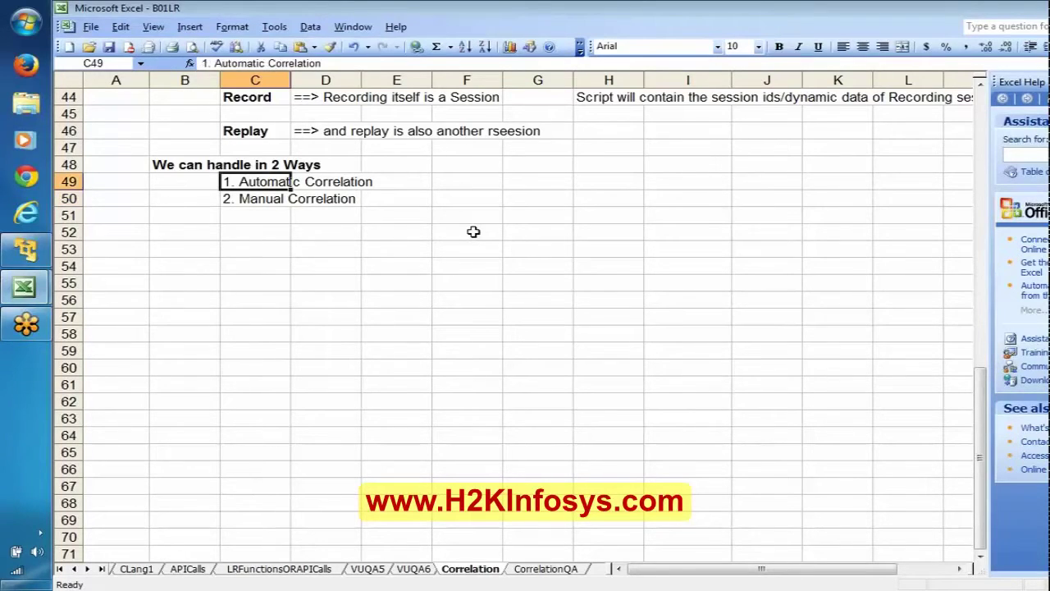
Copy '1. Automatic Correlation' into B52 as a bold subheading.
{"action": "key", "text": "ctrl+c"}
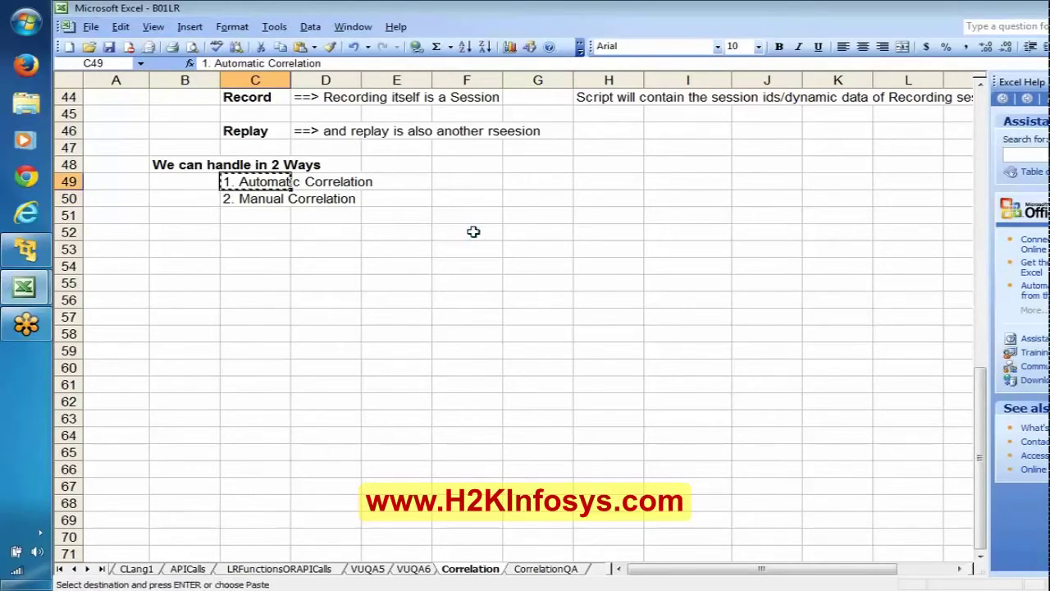
{"action": "key", "text": "Down"}
{"action": "key", "text": "Down"}
{"action": "key", "text": "Down"}
{"action": "key", "text": "Left"}
{"action": "key", "text": "ctrl+v"}
{"action": "key", "text": "ctrl+b"}
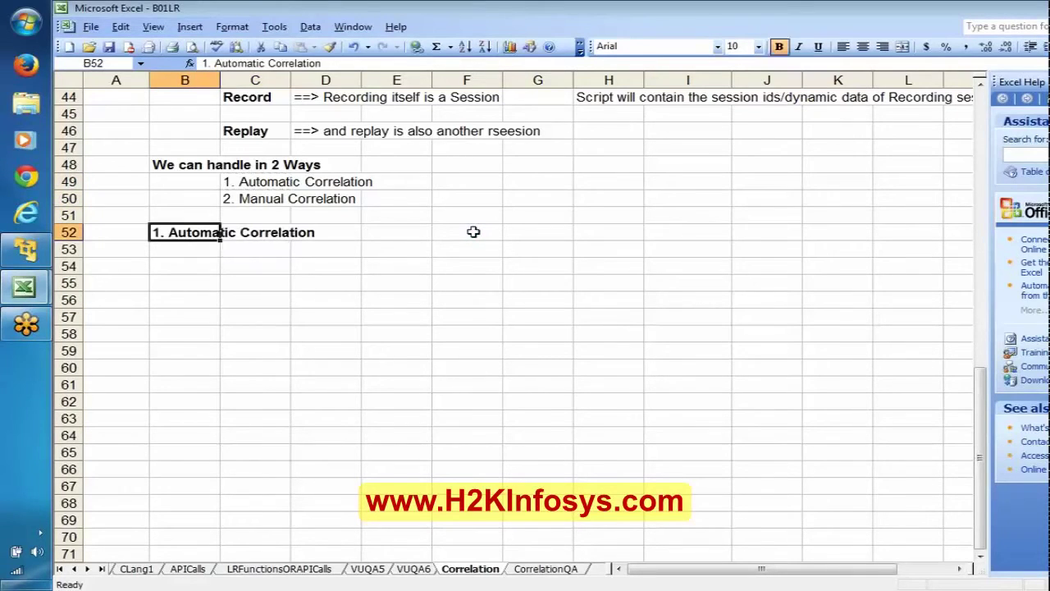
{"action": "key", "text": "Down"}
{"action": "key", "text": "Right"}
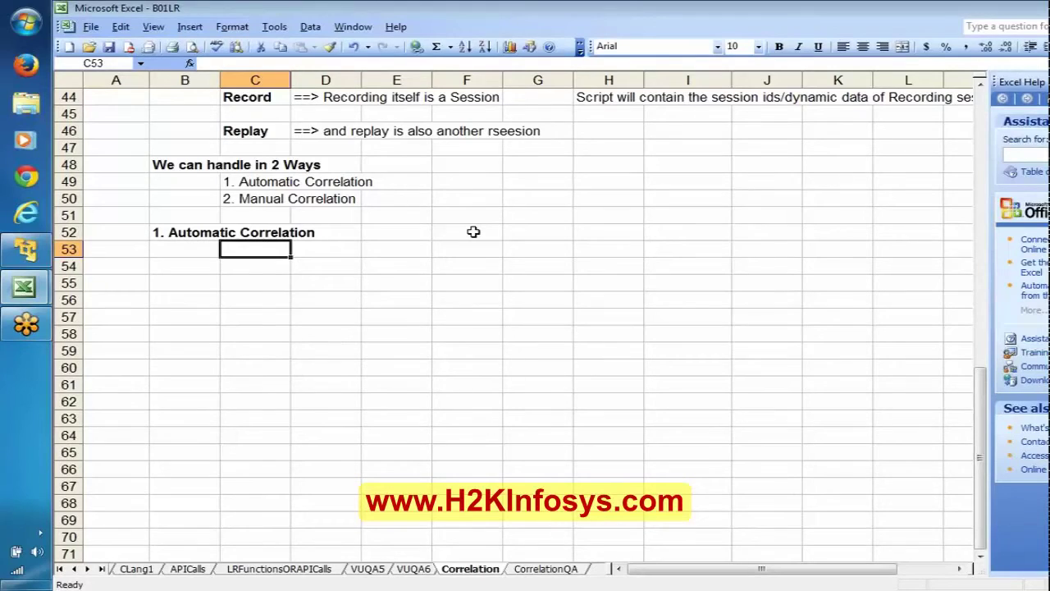
Add the lines 'VUGen tool option' and 'Till LR11 => "Scan and Correlate" option' under Automatic Correlation.
{"action": "type", "text": "V"}
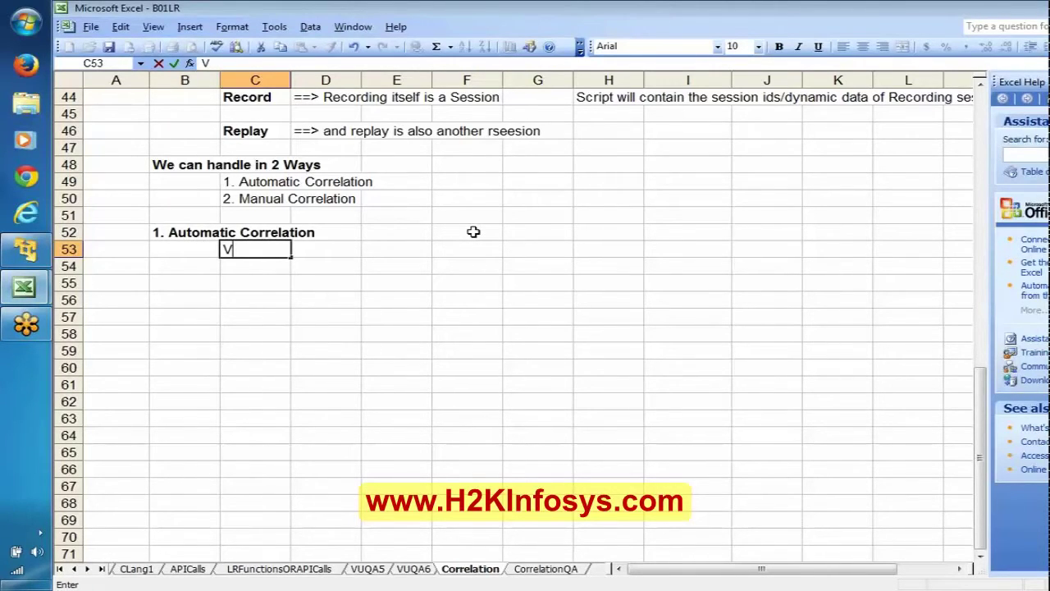
{"action": "type", "text": "UGen"}
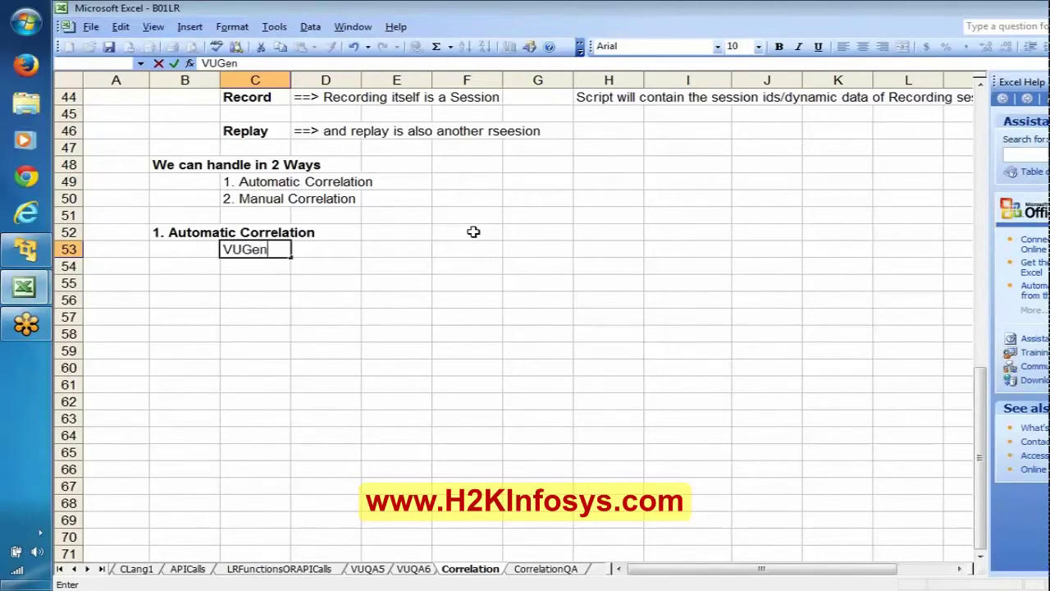
{"action": "type", "text": " tool option"}
{"action": "key", "text": "Return"}
{"action": "key", "text": "Return"}
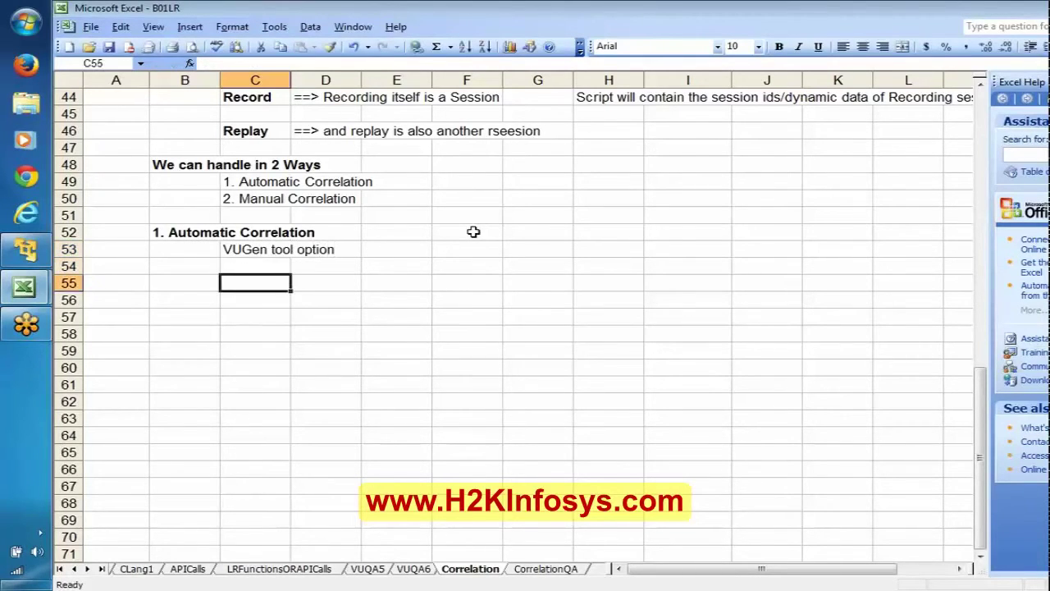
{"action": "type", "text": "Till L"}
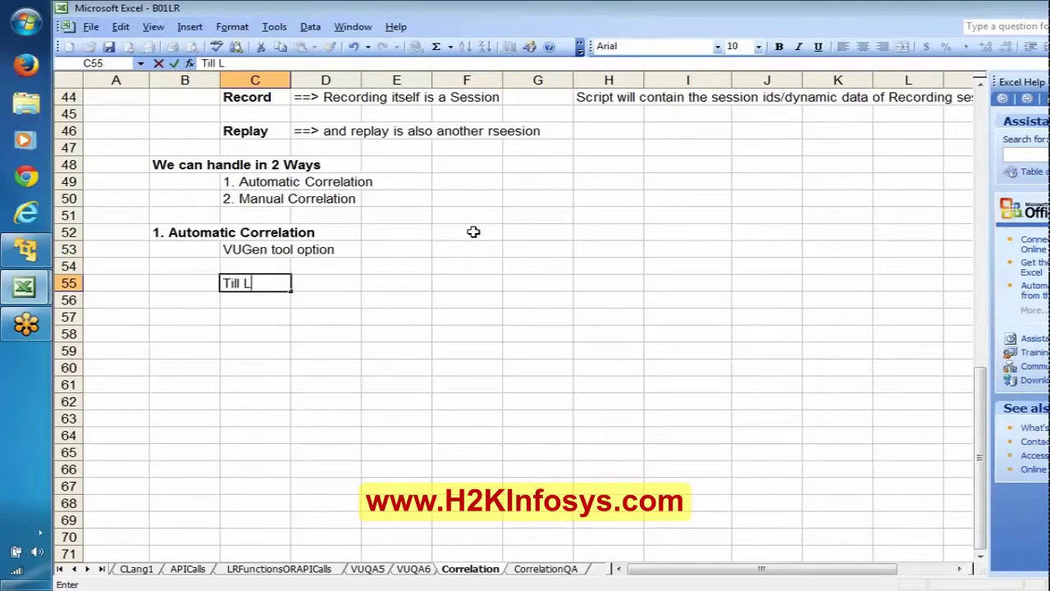
{"action": "type", "text": "R11 => "}
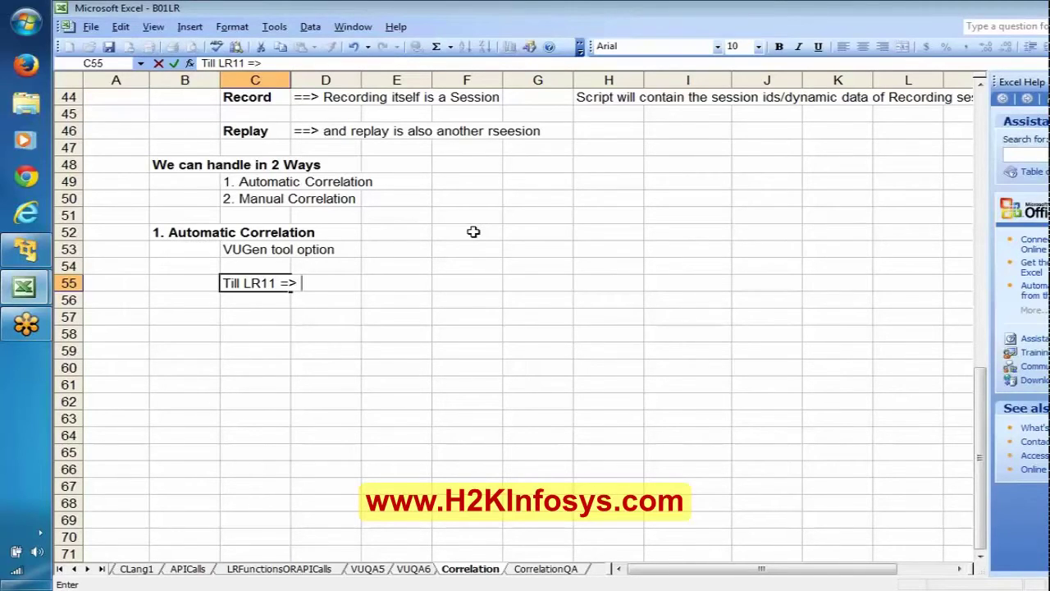
{"action": "type", "text": "\"Scan a"}
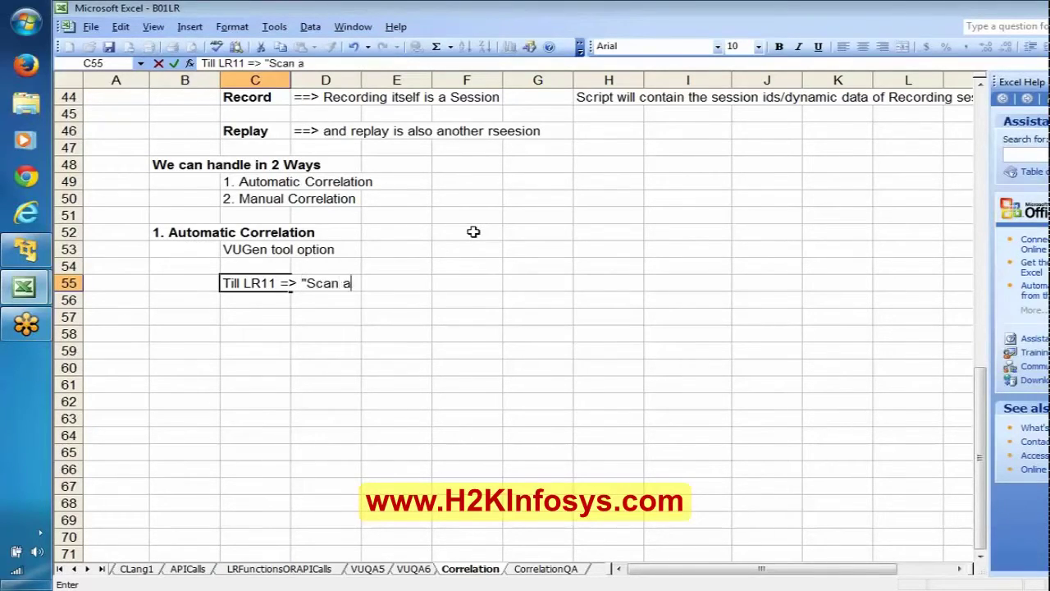
{"action": "type", "text": "nd Cor"}
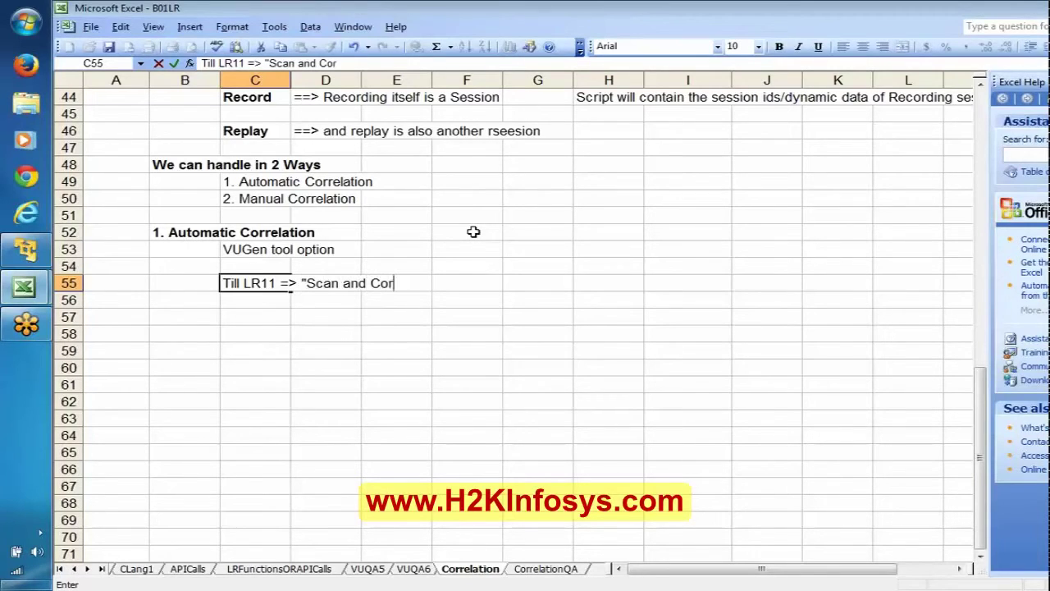
{"action": "type", "text": "relate\""}
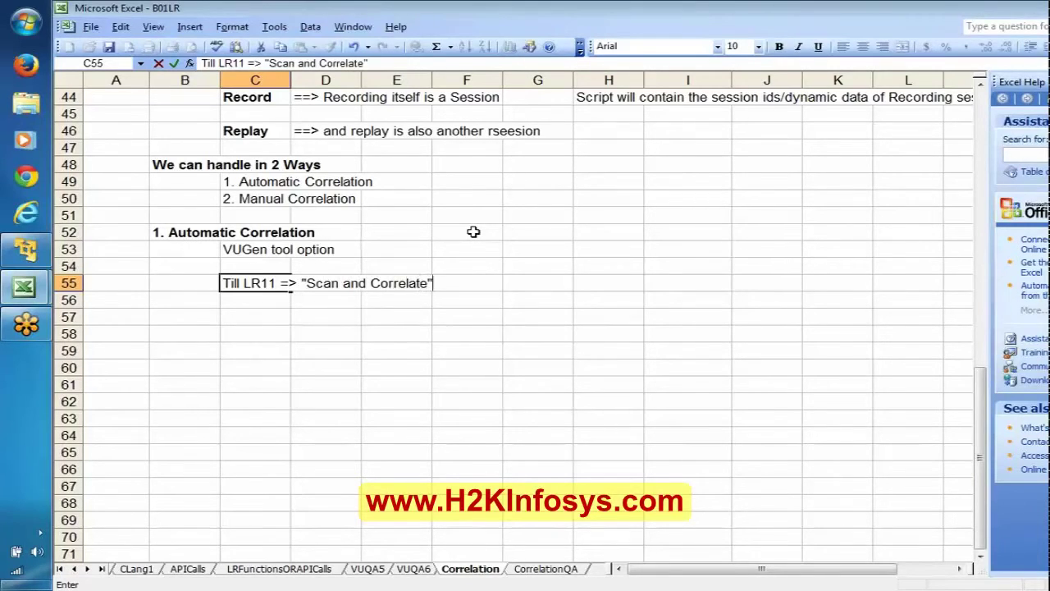
{"action": "type", "text": " opti"}
{"action": "type", "text": "on"}
{"action": "key", "text": "Return"}
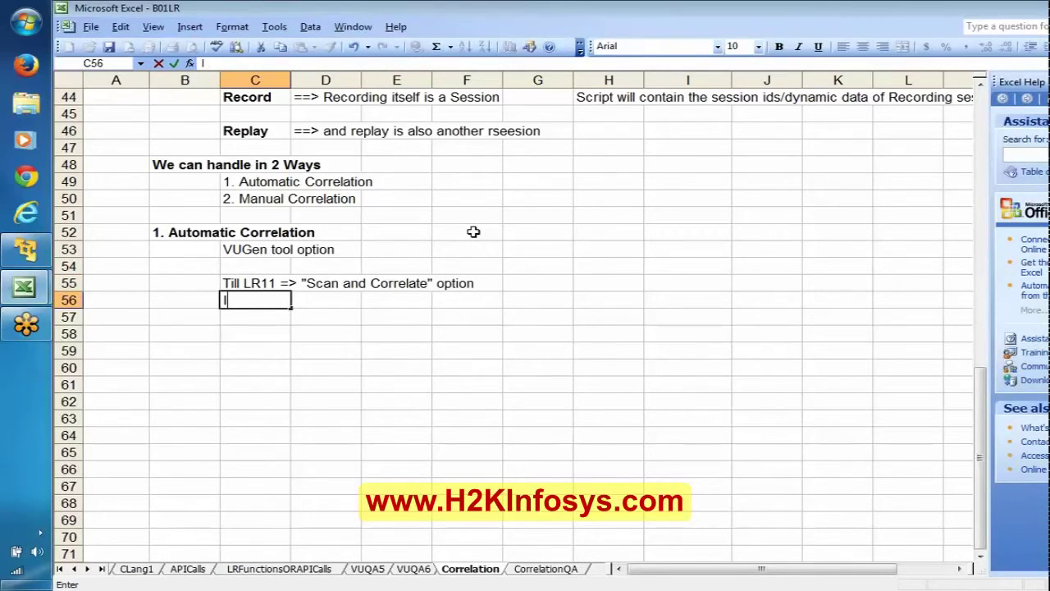
Write 'In LR11.5 => renamed as "Design Studio"' in C56.
{"action": "type", "text": "In LRR"}
{"action": "key", "text": "BackSpace"}
{"action": "type", "text": "11"}
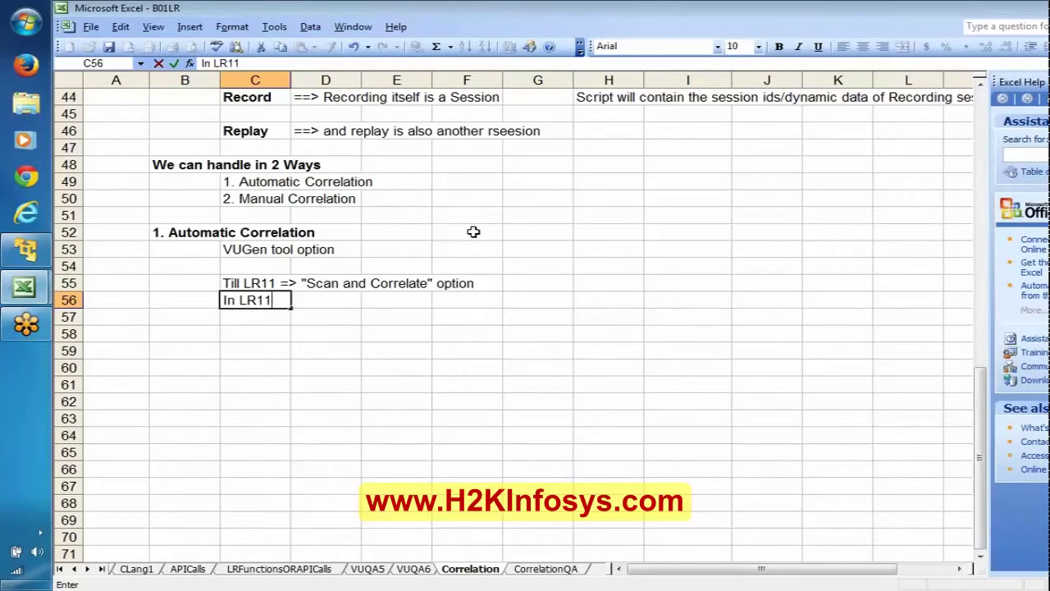
{"action": "type", "text": ".5 => Design "}
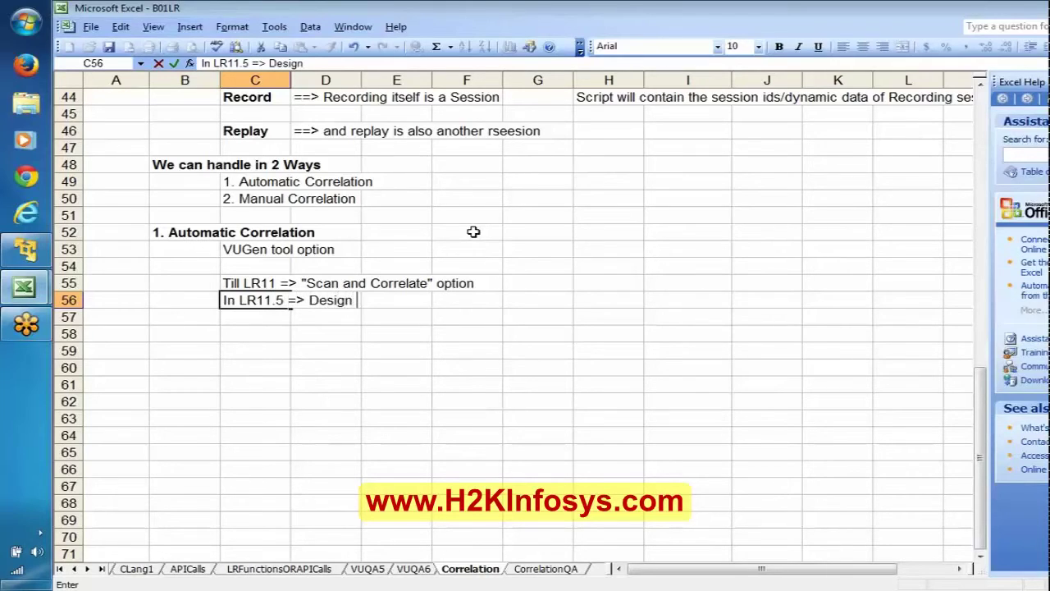
{"action": "type", "text": "Studio"}
{"action": "key", "text": "Return"}
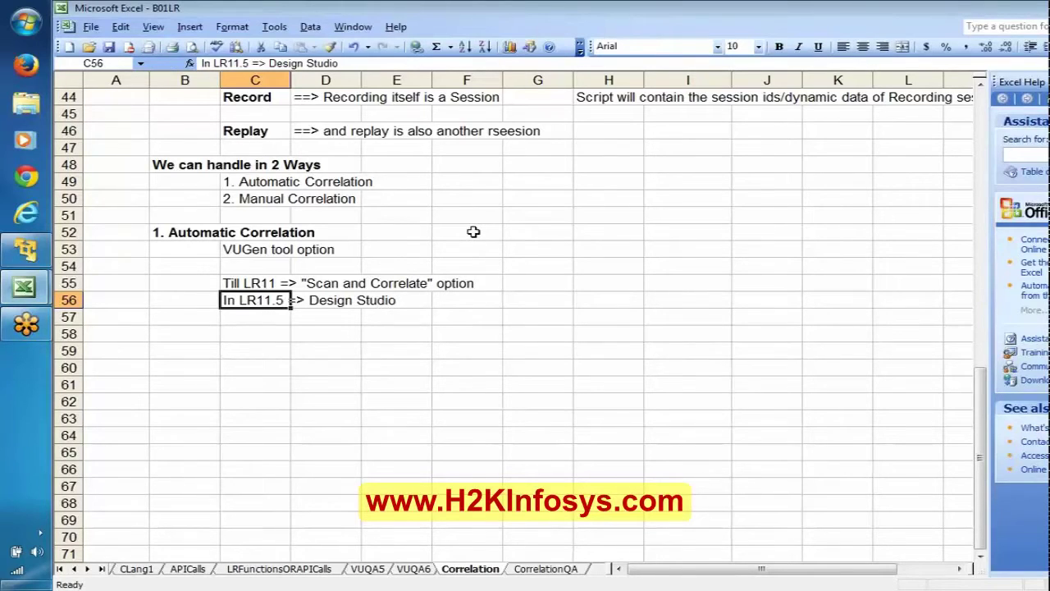
{"action": "key", "text": "F2"}
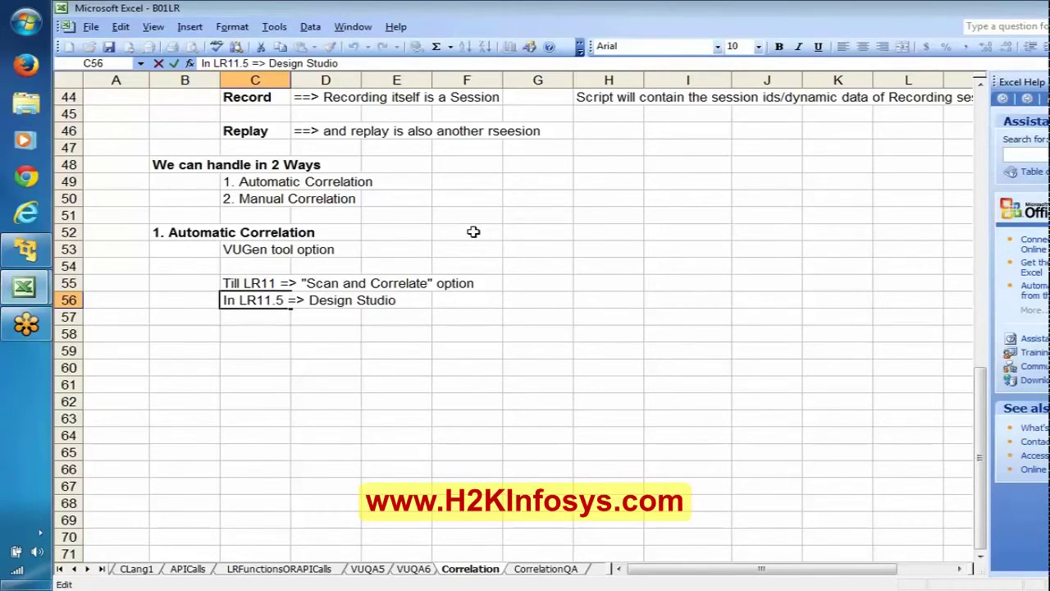
{"action": "type", "text": "renamed a"}
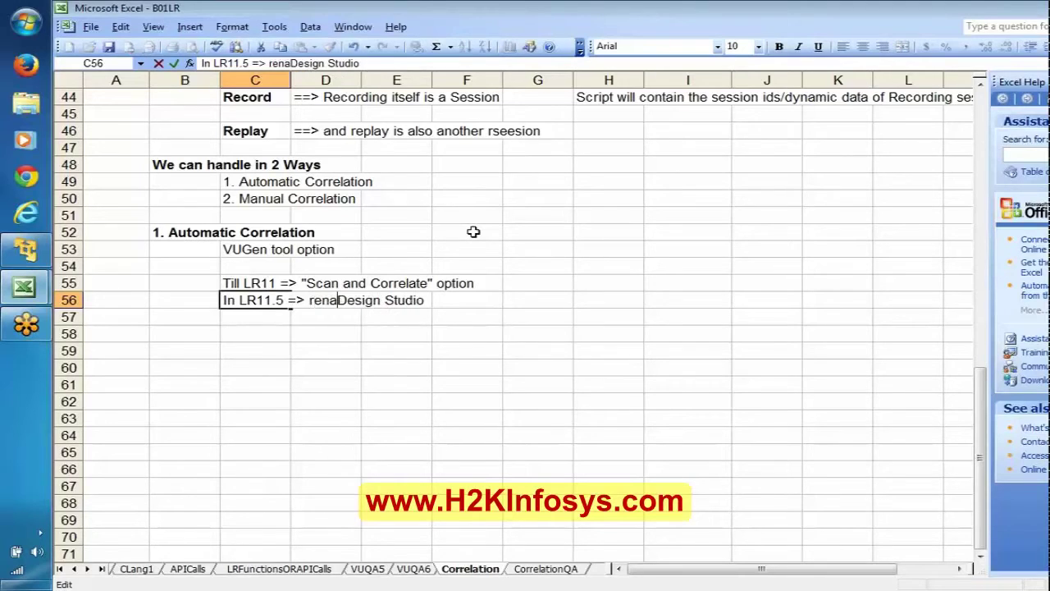
{"action": "type", "text": "s \""}
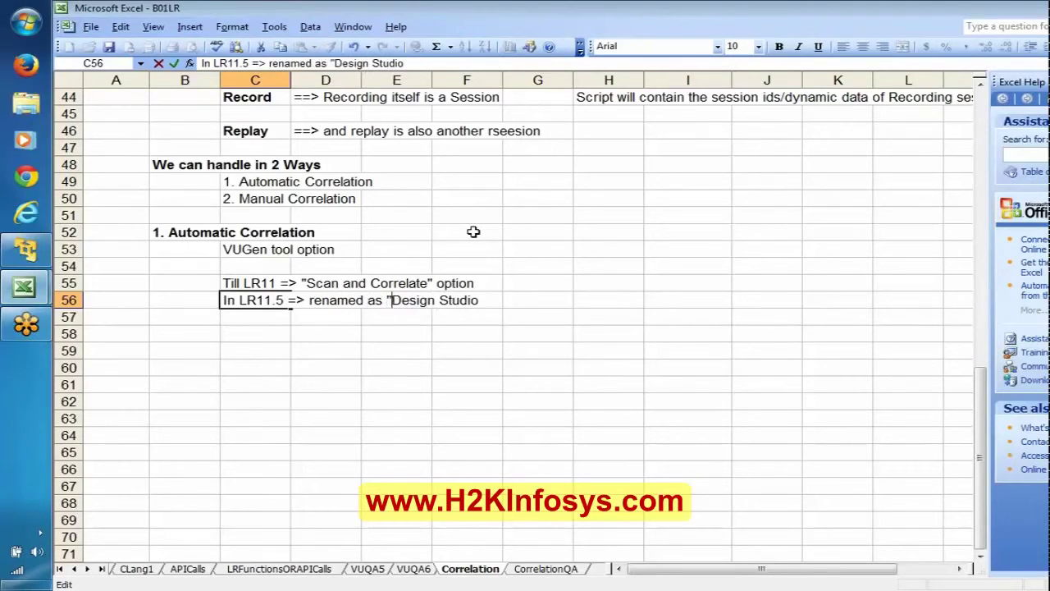
{"action": "key", "text": "End"}
{"action": "type", "text": "\""}
{"action": "key", "text": "Return"}
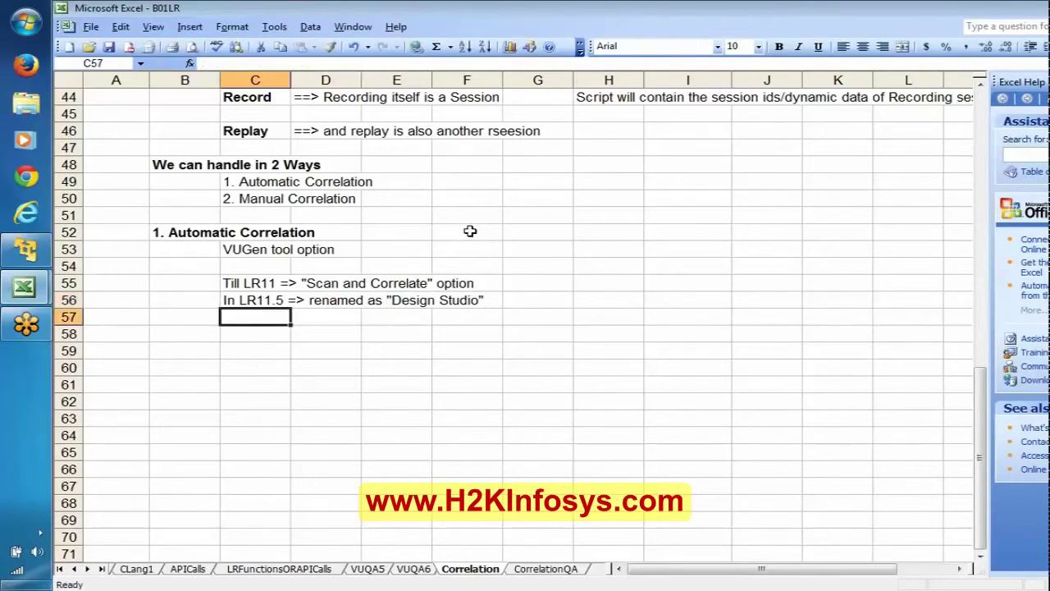
Write 'It will automatically searches for dynamic data and then helps in correlating' in C58 and save the workbook.
{"action": "key", "text": "Return"}
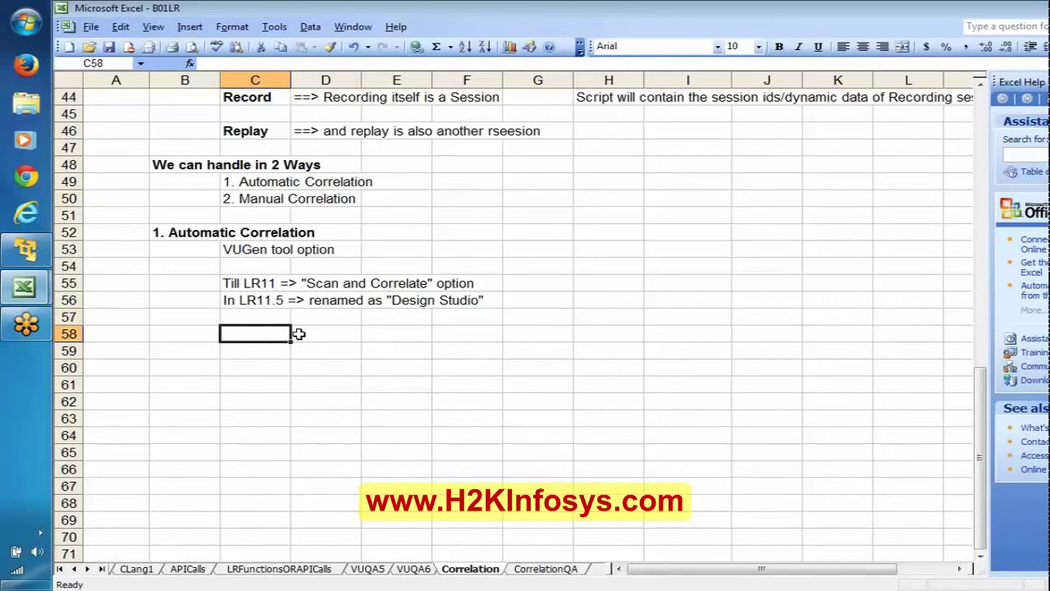
{"action": "type", "text": "It w"}
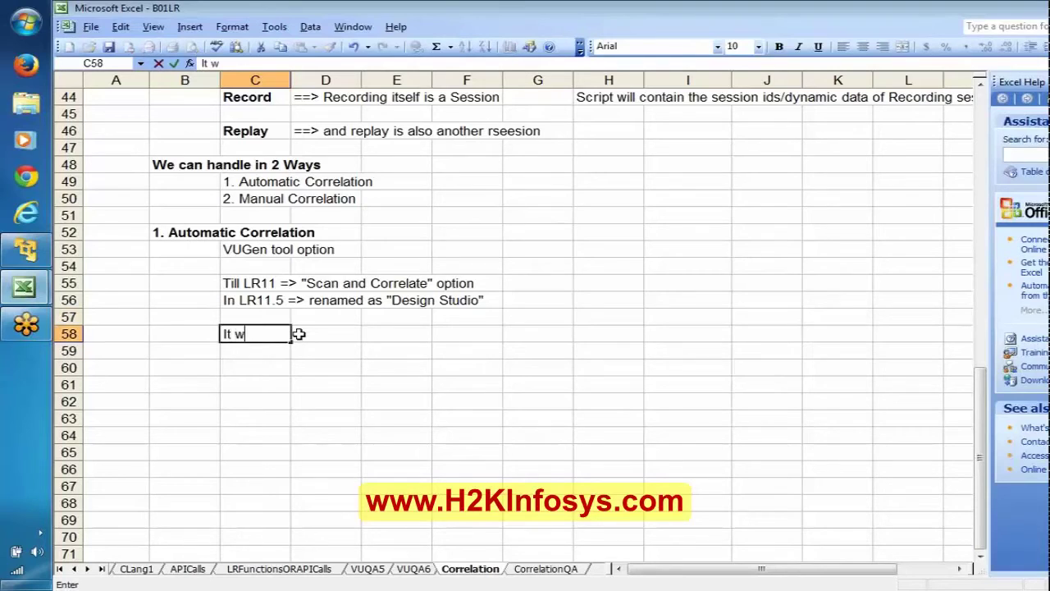
{"action": "type", "text": "ill automati"}
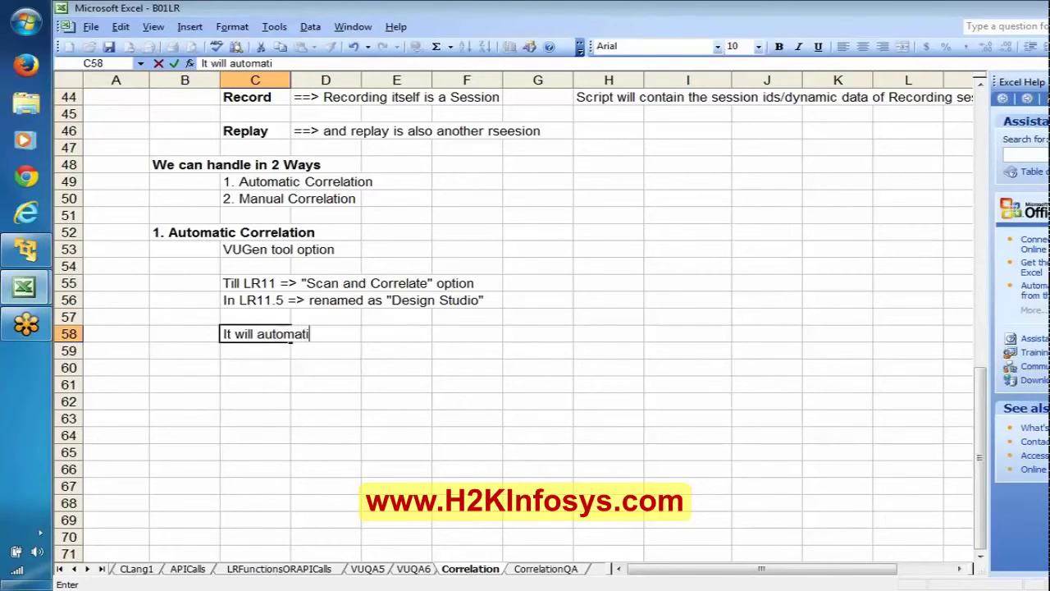
{"action": "type", "text": "cally find the"}
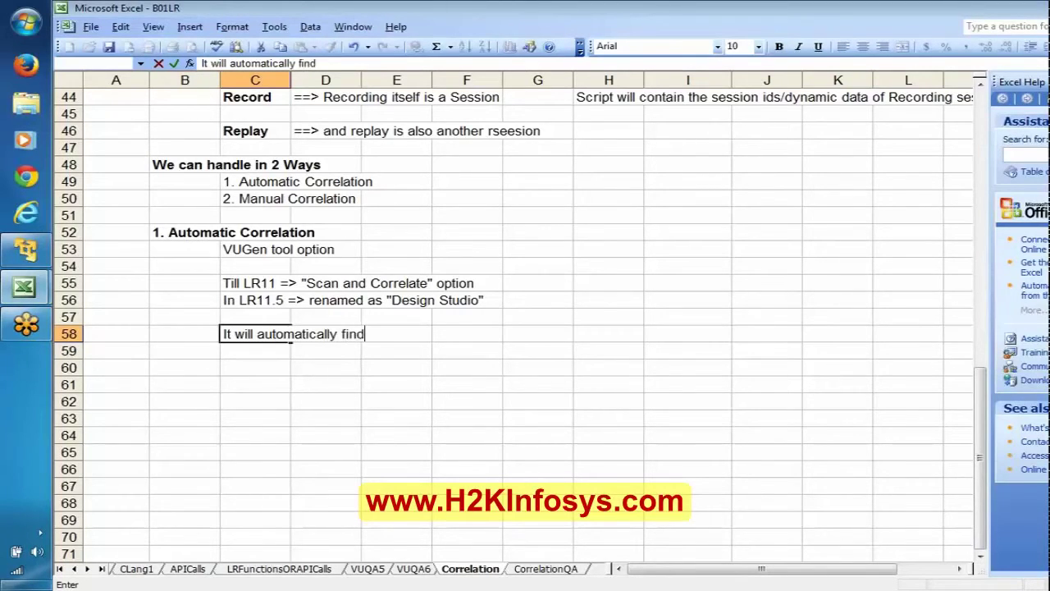
{"action": "key", "text": "BackSpace"}
{"action": "key", "text": "BackSpace"}
{"action": "key", "text": "BackSpace"}
{"action": "key", "text": "BackSpace"}
{"action": "key", "text": "BackSpace"}
{"action": "key", "text": "BackSpace"}
{"action": "key", "text": "BackSpace"}
{"action": "key", "text": "BackSpace"}
{"action": "key", "text": "BackSpace"}
{"action": "type", "text": "searche"}
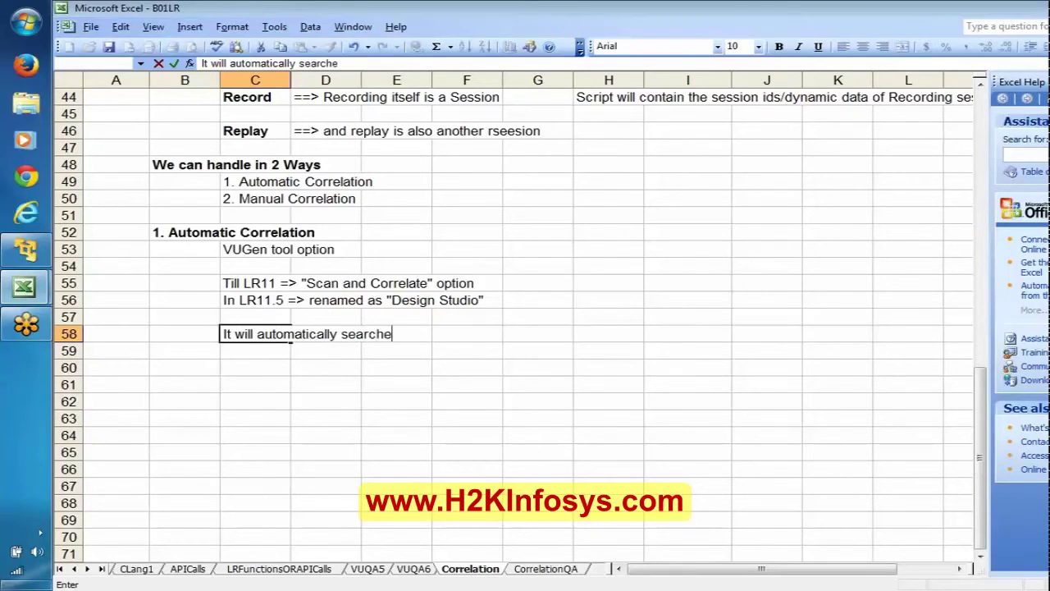
{"action": "type", "text": "s for dynamic data"}
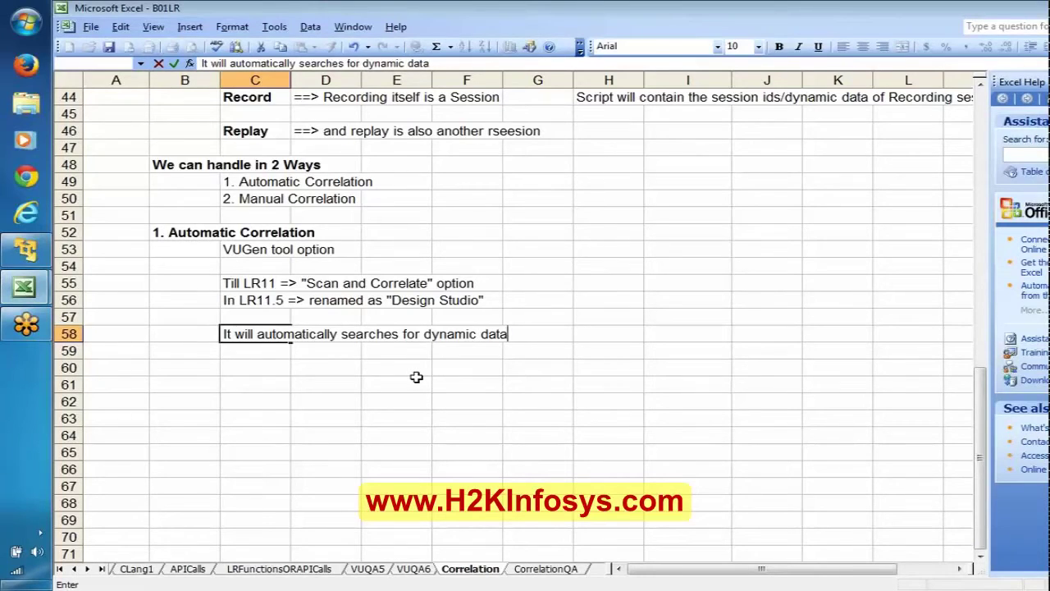
{"action": "type", "text": "and then"}
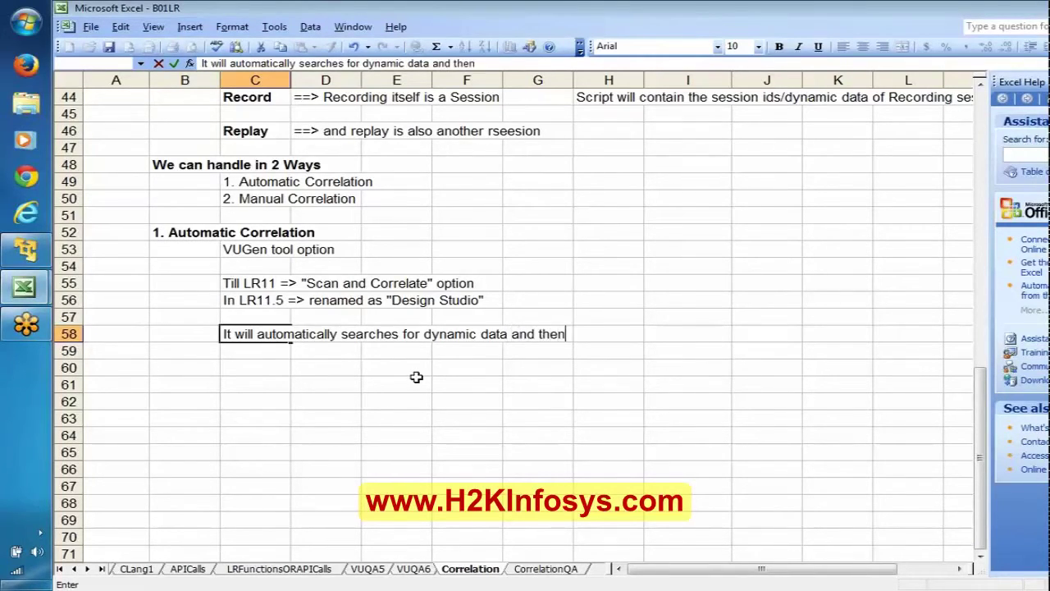
{"action": "type", "text": " helps i"}
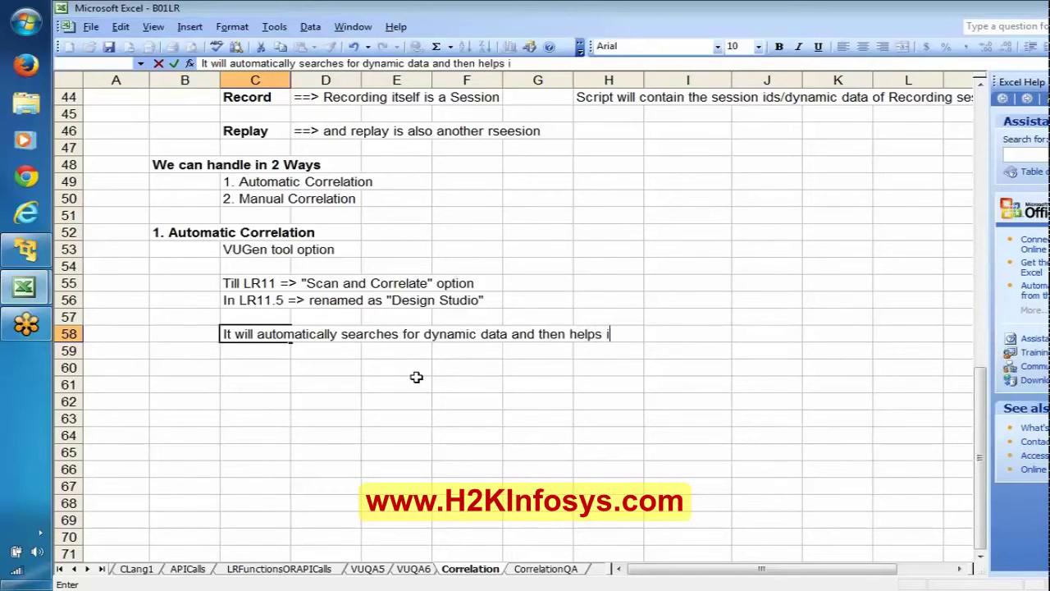
{"action": "type", "text": "n correlating"}
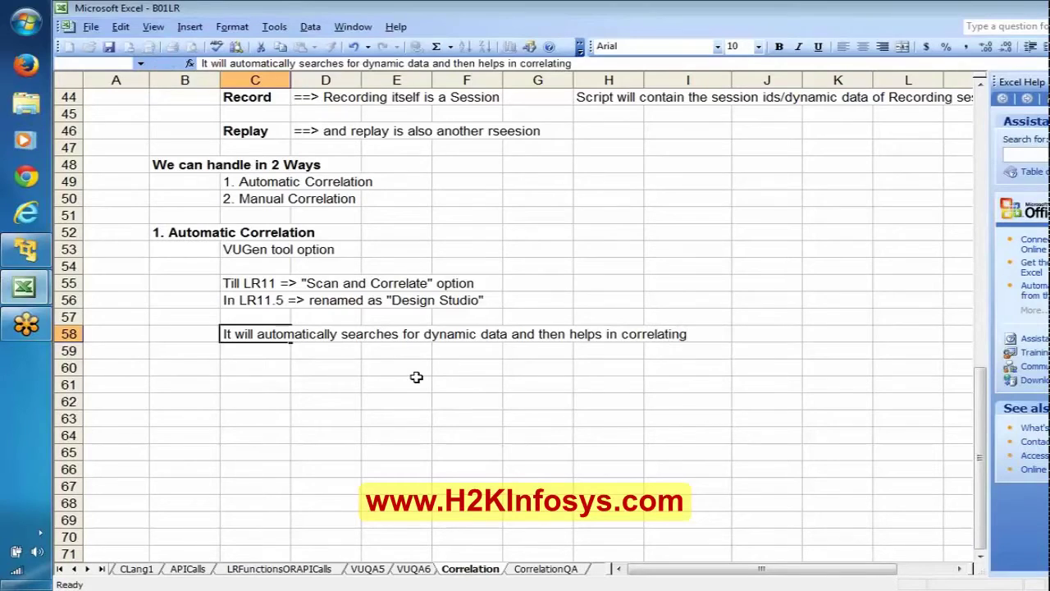
{"action": "key", "text": "Return"}
{"action": "key", "text": "ctrl+s"}
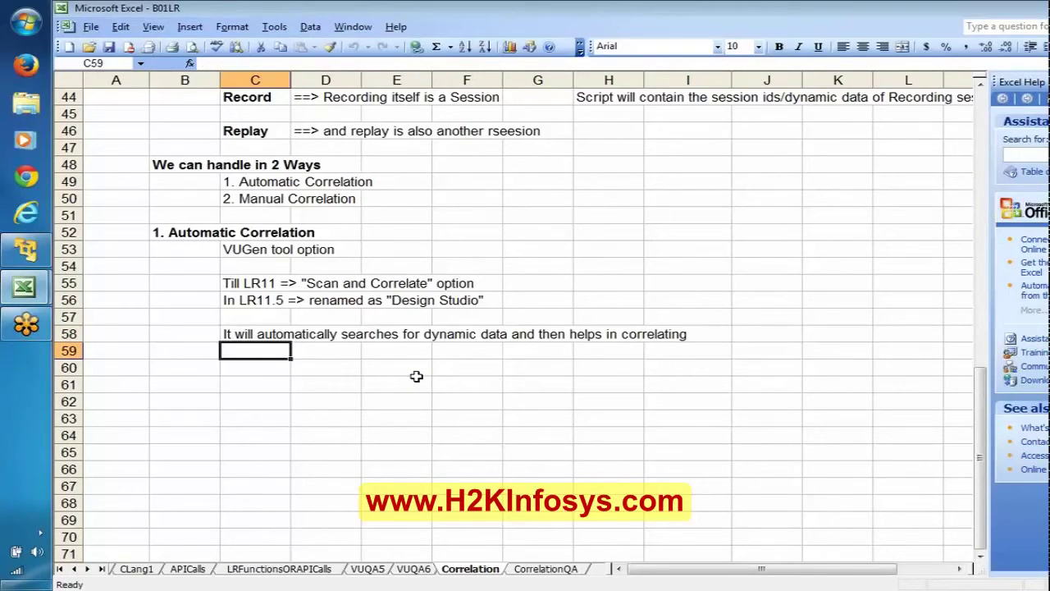
{"action": "left_click", "coordinate": [253, 193]}
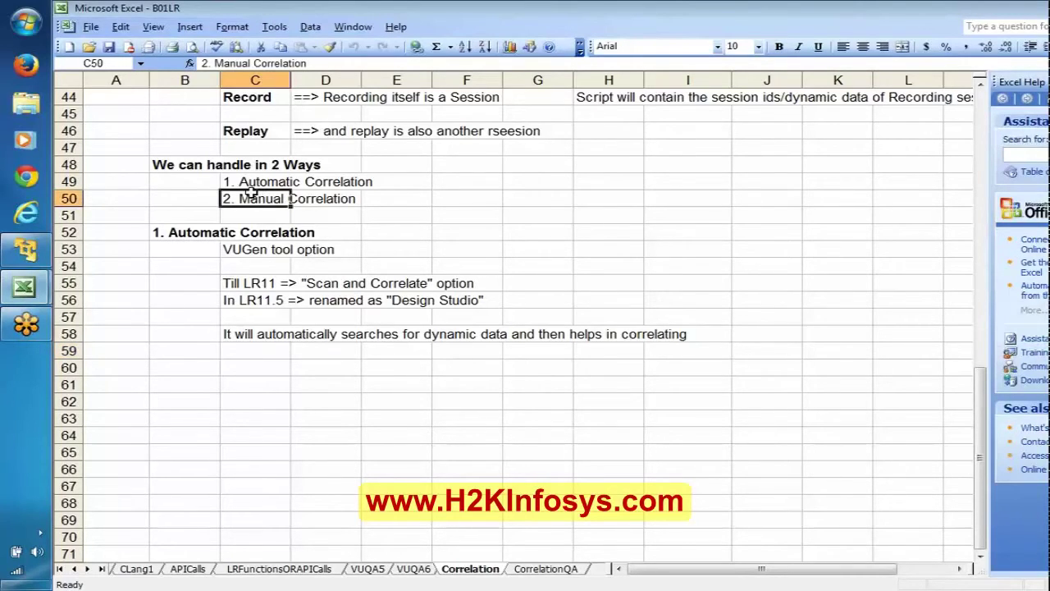
Switch from Excel to the virtual machine's empty VuGen window, checking the Notepad notes on the way.
{"action": "mouse_move", "coordinate": [26, 250]}
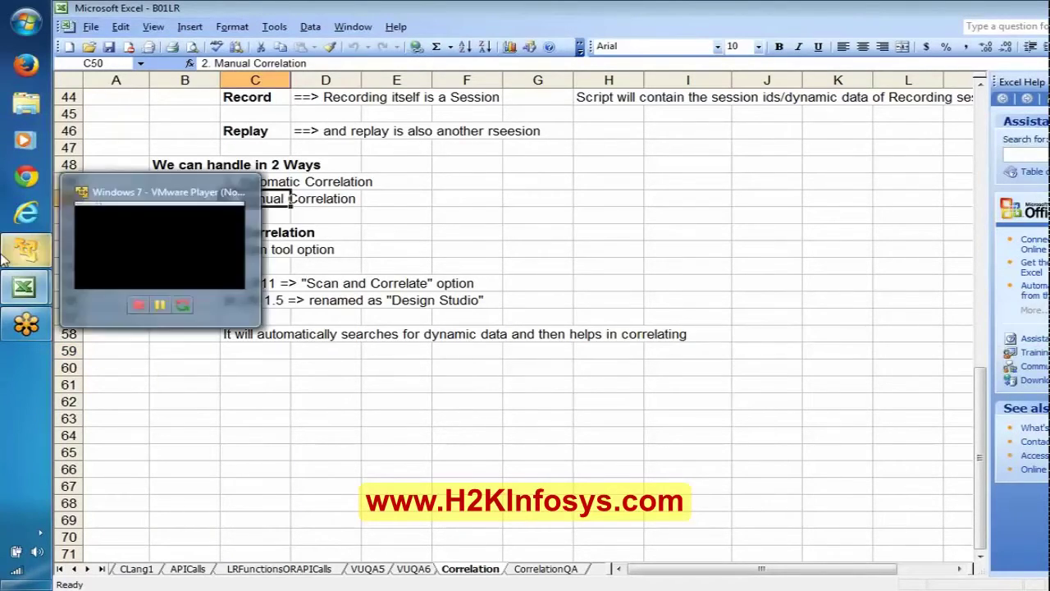
{"action": "left_click", "coordinate": [150, 222]}
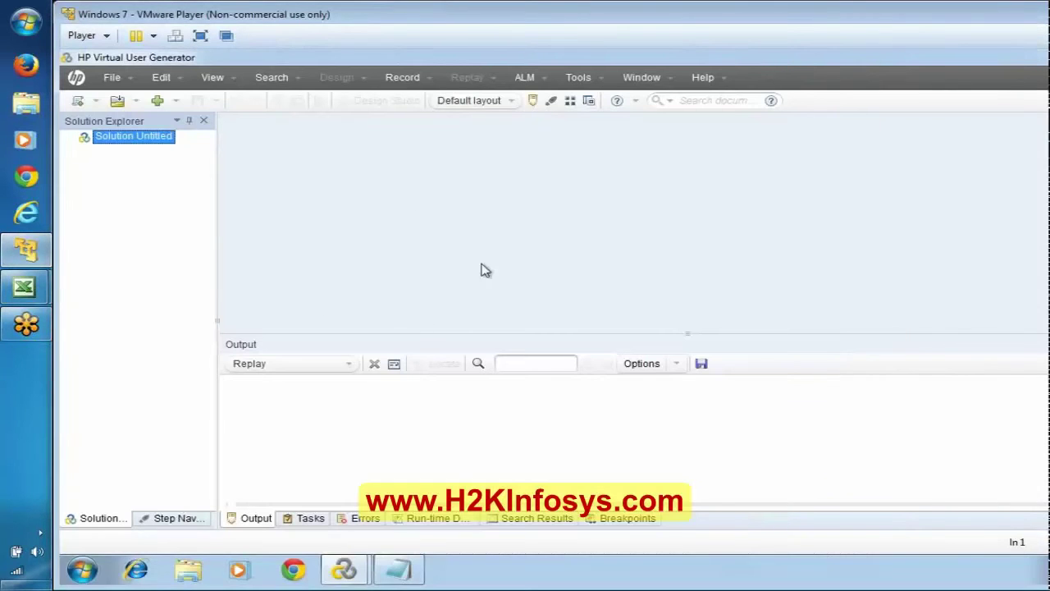
{"action": "left_click", "coordinate": [399, 566]}
{"action": "left_click", "coordinate": [264, 172]}
Create a new single-protocol Web - HTTP/HTML script named eBayRec.
{"action": "left_click", "coordinate": [77, 100]}
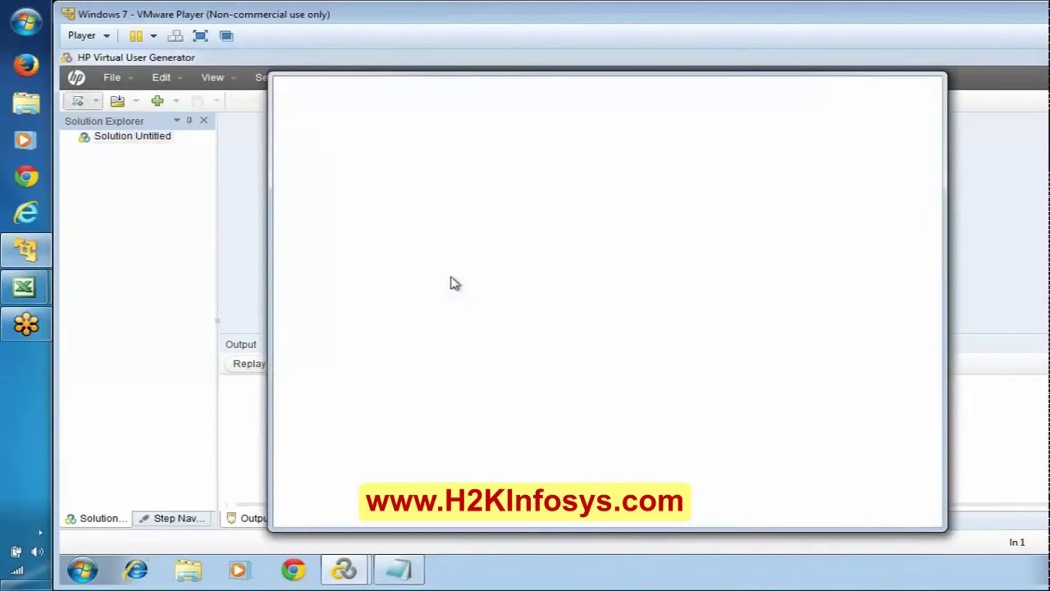
{"action": "left_click", "coordinate": [753, 247]}
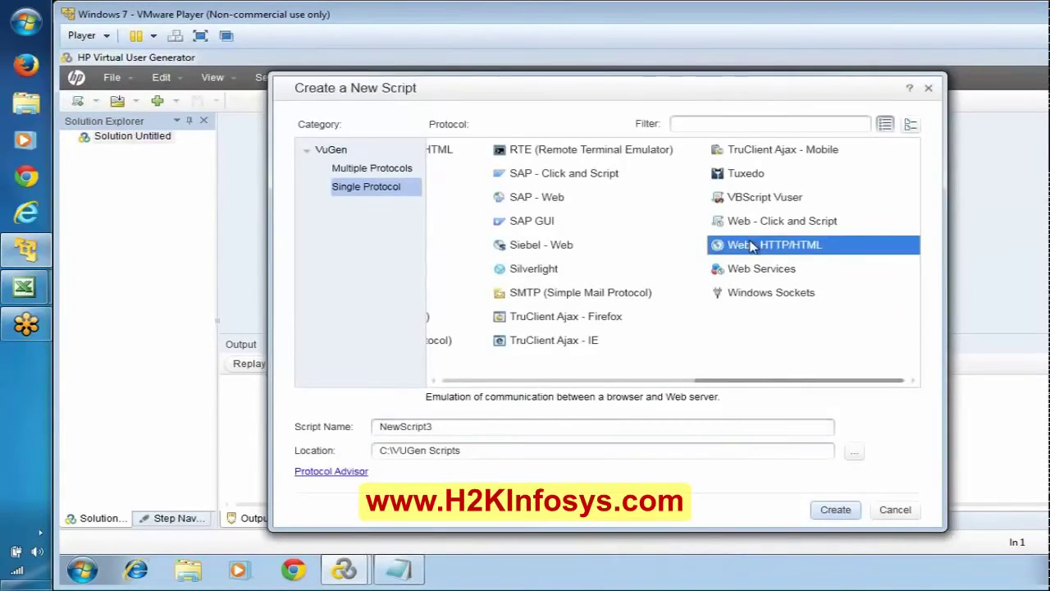
{"action": "left_click", "coordinate": [508, 423]}
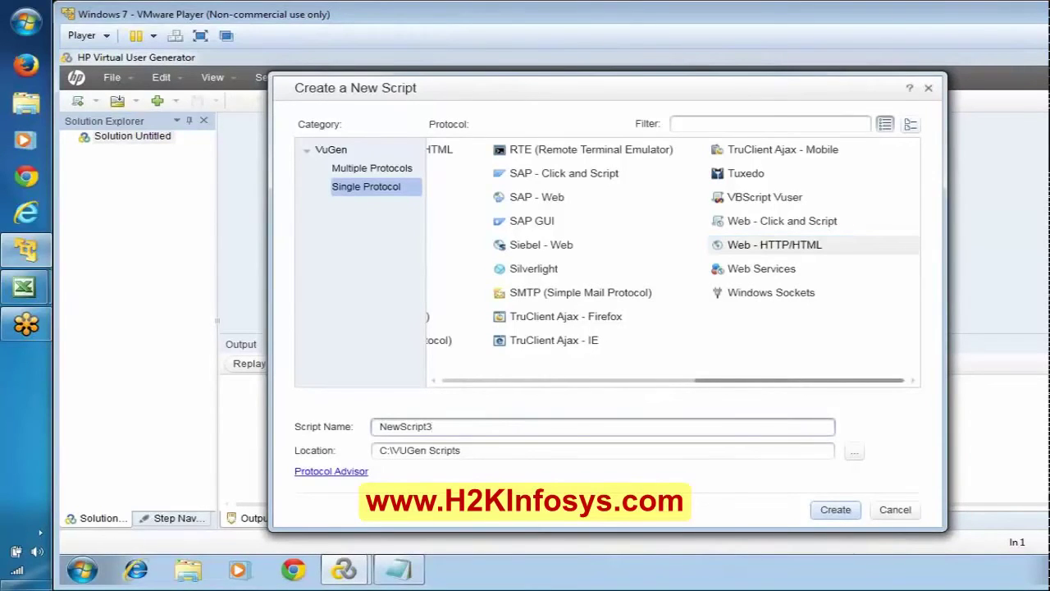
{"action": "key", "text": "ctrl+a"}
{"action": "type", "text": "fld"}
{"action": "key", "text": "BackSpace"}
{"action": "key", "text": "BackSpace"}
{"action": "key", "text": "BackSpace"}
{"action": "type", "text": "eBayC"}
{"action": "key", "text": "BackSpace"}
{"action": "type", "text": "Rec"}
{"action": "left_click", "coordinate": [830, 509]}
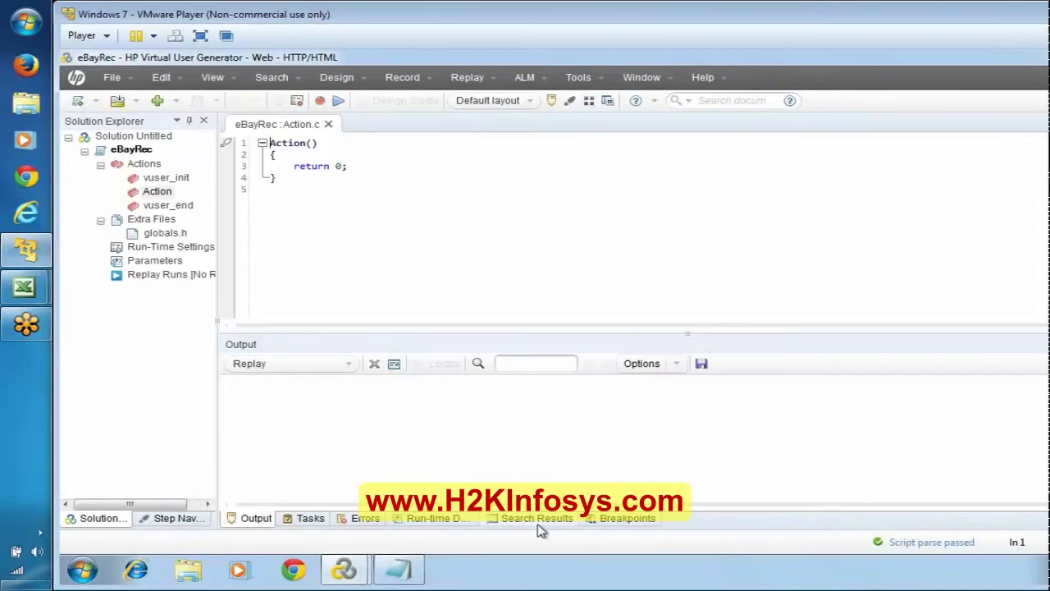
Check the Notepad notes, then open eBayRec's recording setup and accept the Recording Options.
{"action": "left_click", "coordinate": [400, 569]}
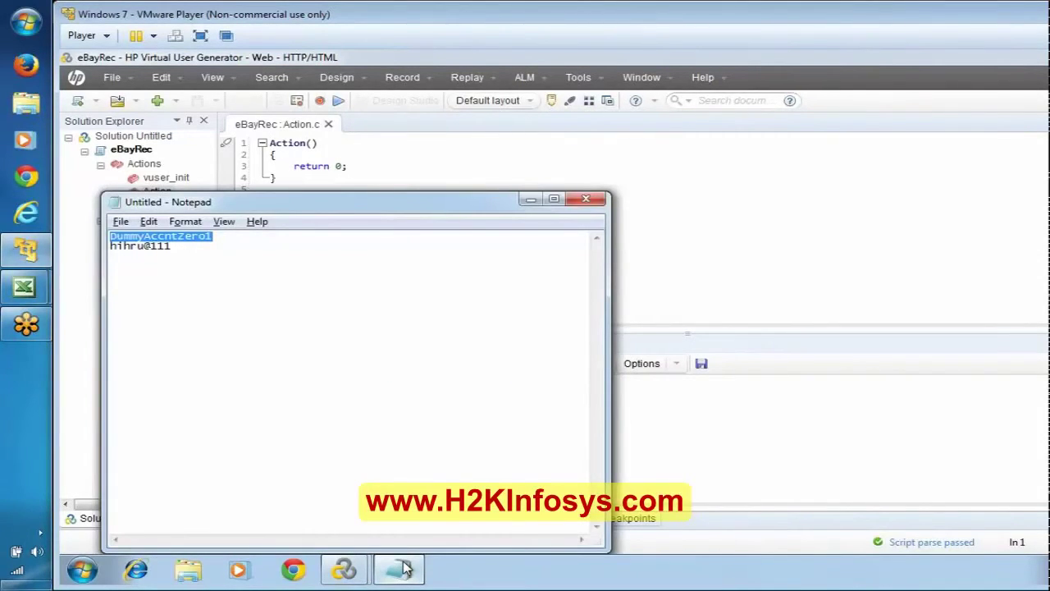
{"action": "left_click", "coordinate": [400, 568]}
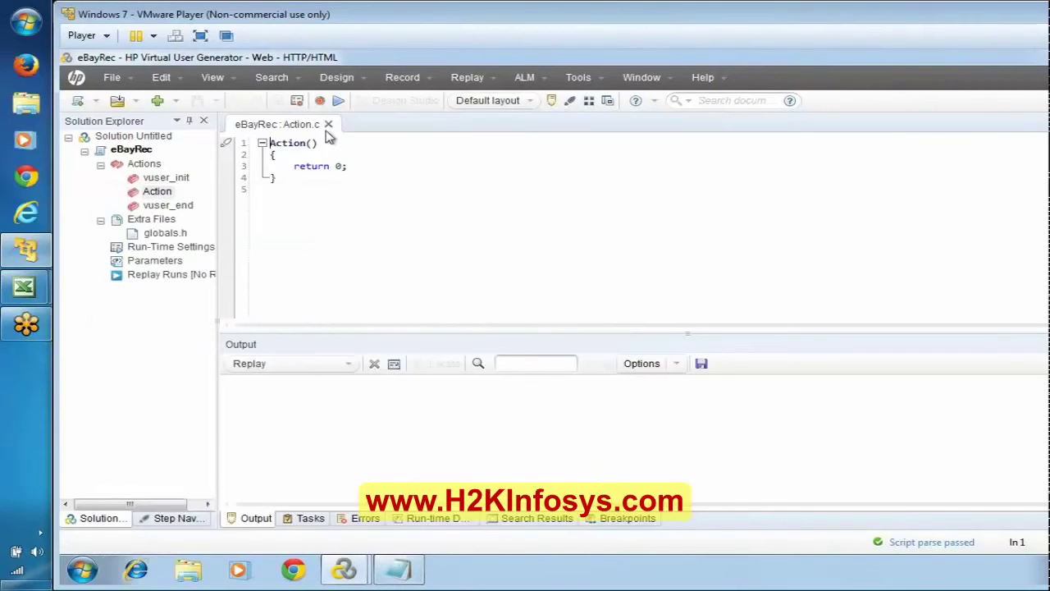
{"action": "left_click", "coordinate": [320, 101]}
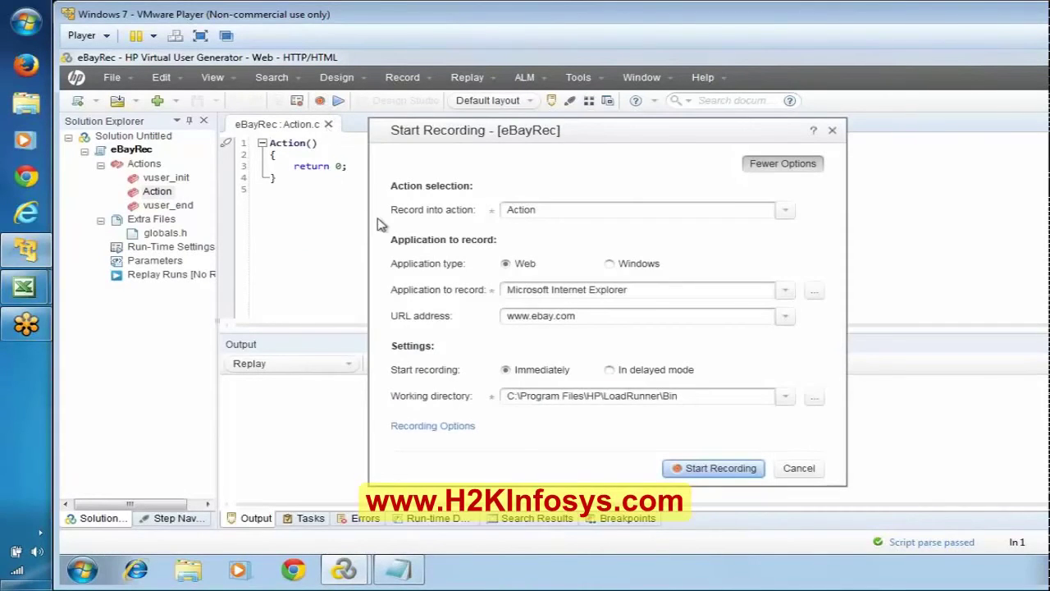
{"action": "left_click", "coordinate": [439, 428]}
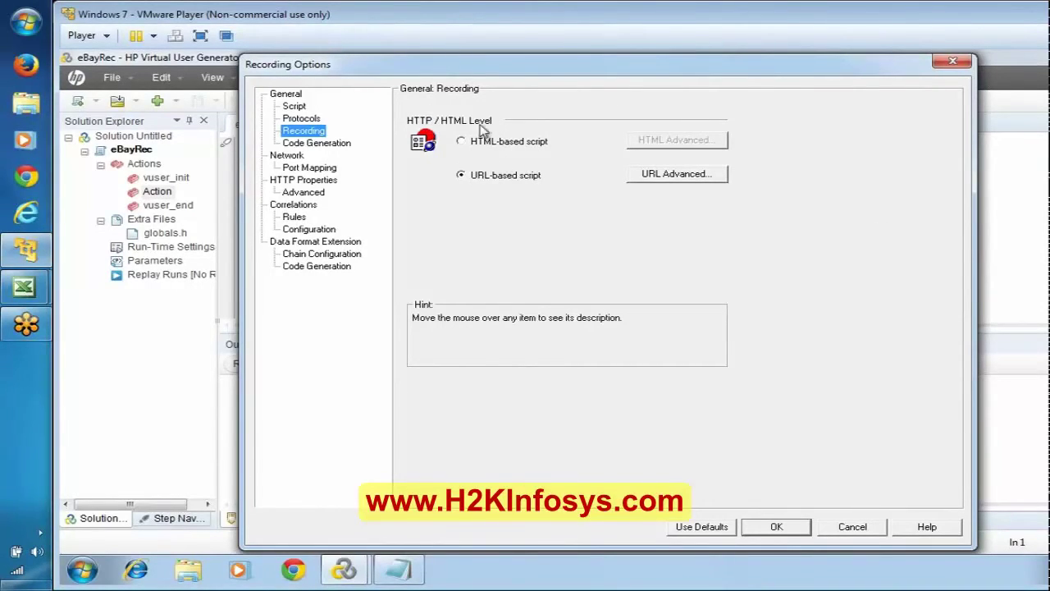
{"action": "mouse_move", "coordinate": [485, 154]}
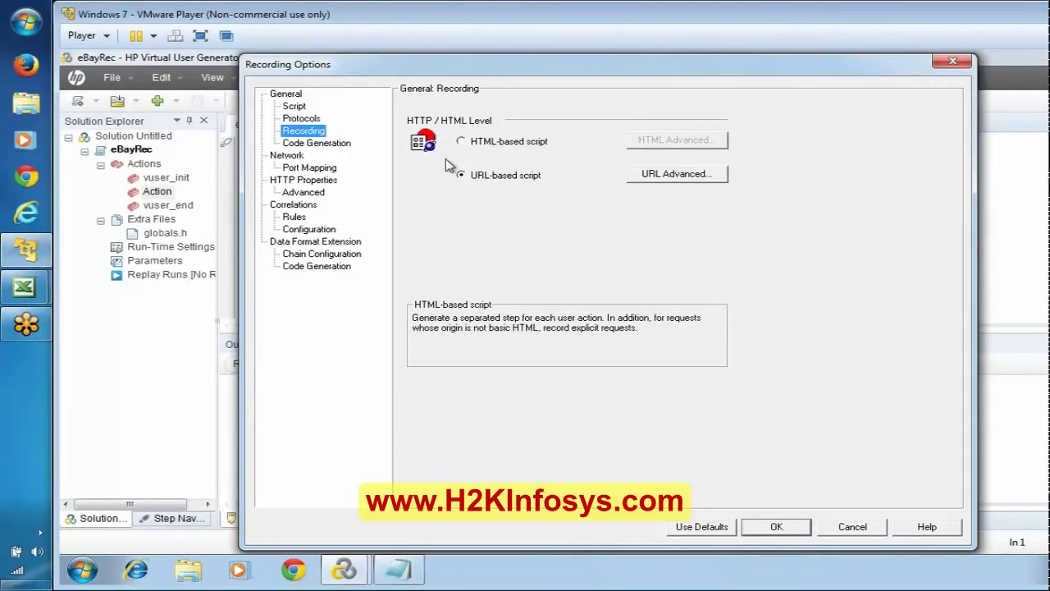
{"action": "left_click", "coordinate": [763, 529]}
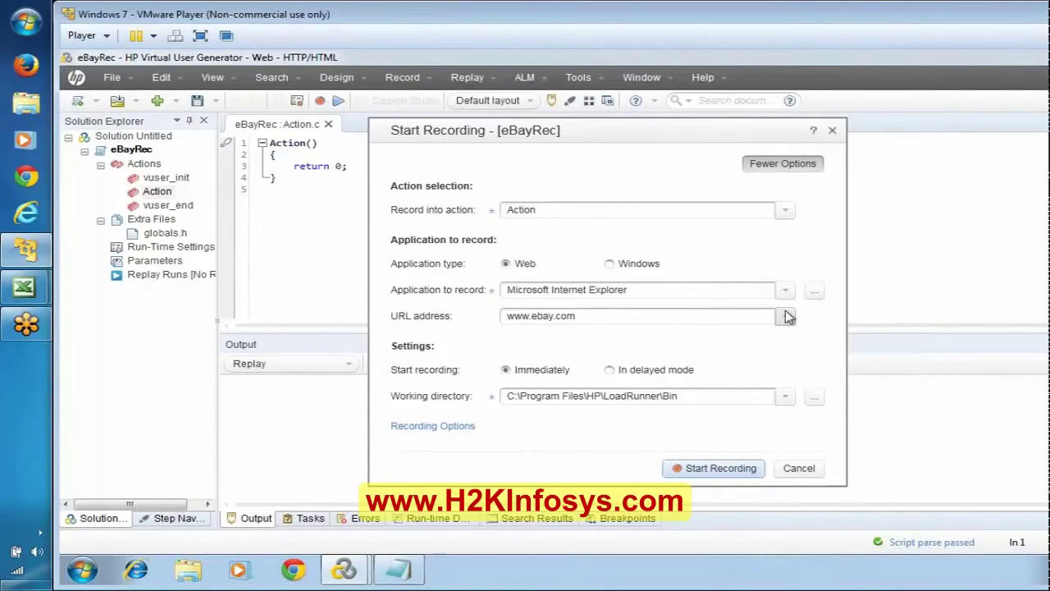
{"action": "left_click", "coordinate": [785, 211]}
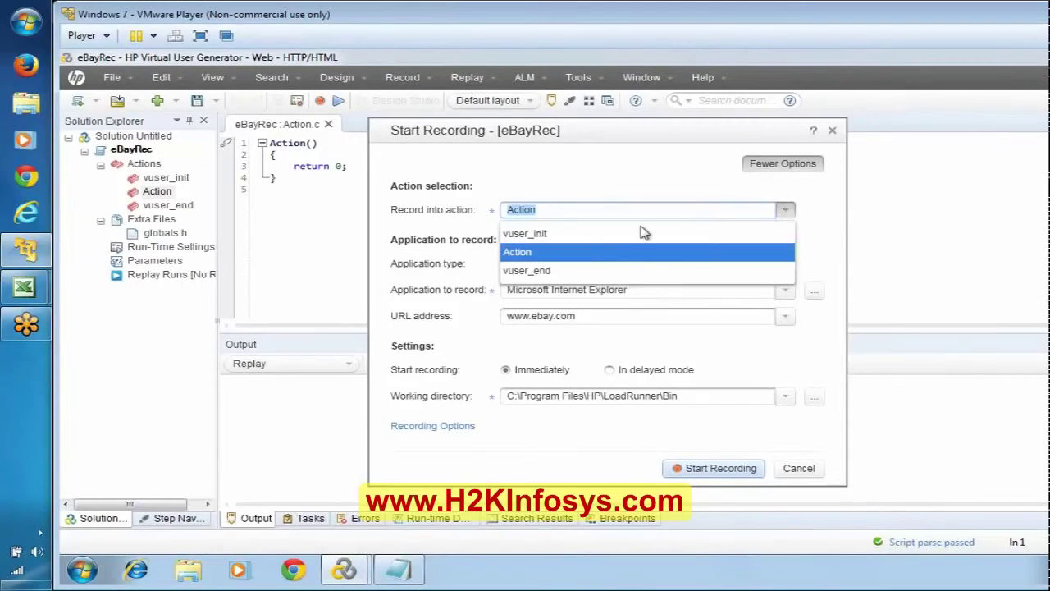
{"action": "left_click", "coordinate": [570, 242]}
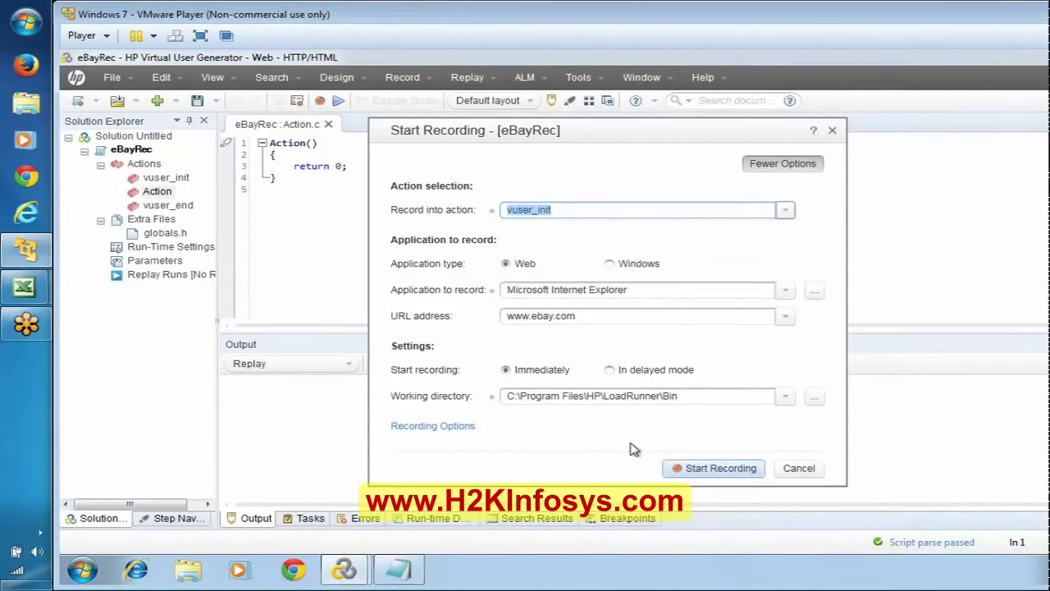
{"action": "left_click", "coordinate": [713, 468]}
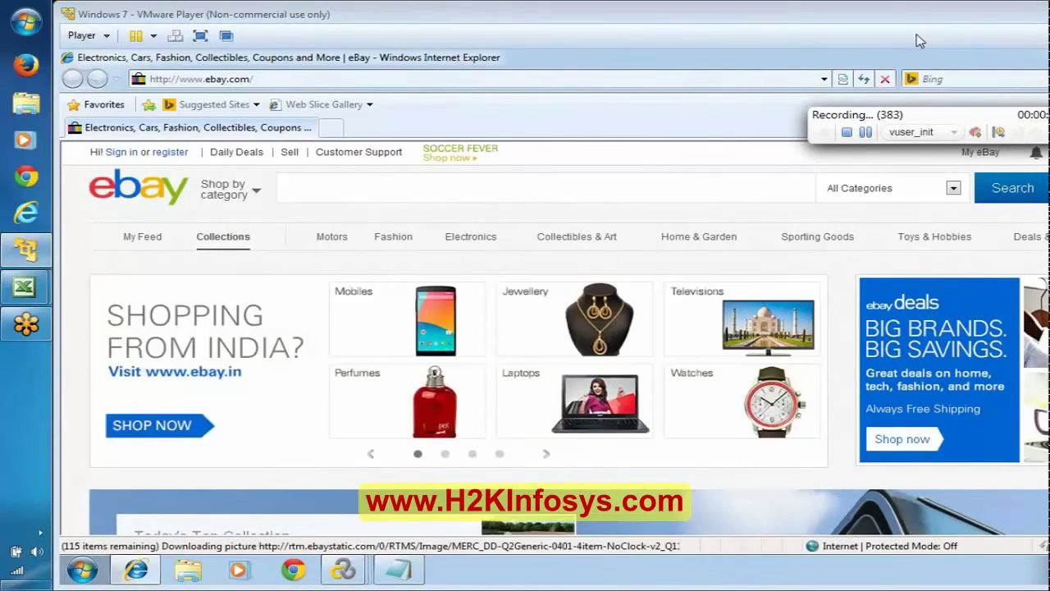
Glance at the Notepad login notes while the eBay home page finishes loading.
{"action": "left_click", "coordinate": [399, 573]}
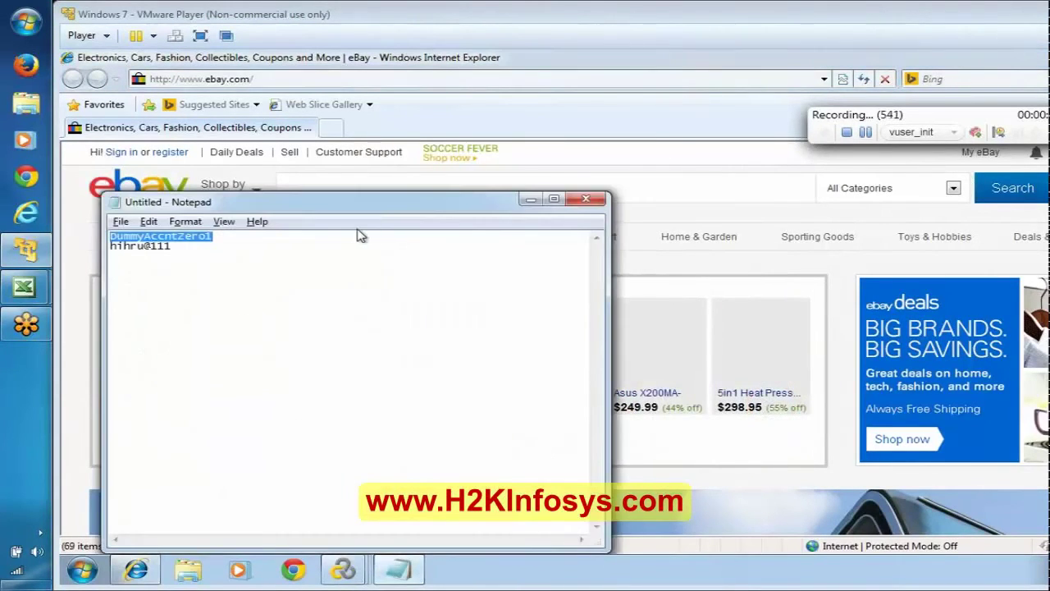
{"action": "left_click", "coordinate": [531, 198]}
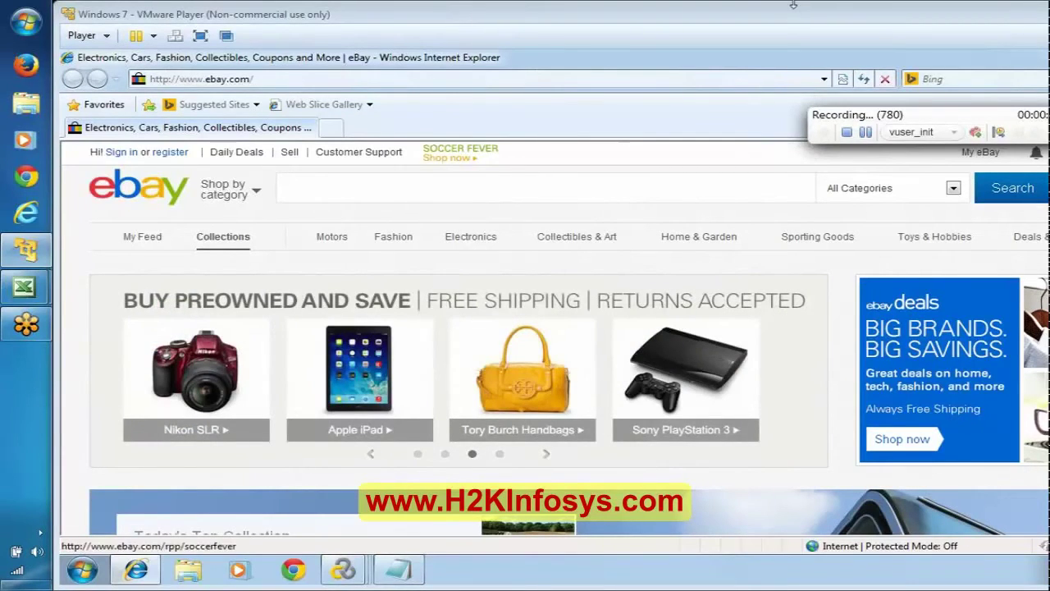
Switch recording to the Action section and write the comment 'Click on Sign in Link'.
{"action": "left_click", "coordinate": [953, 132]}
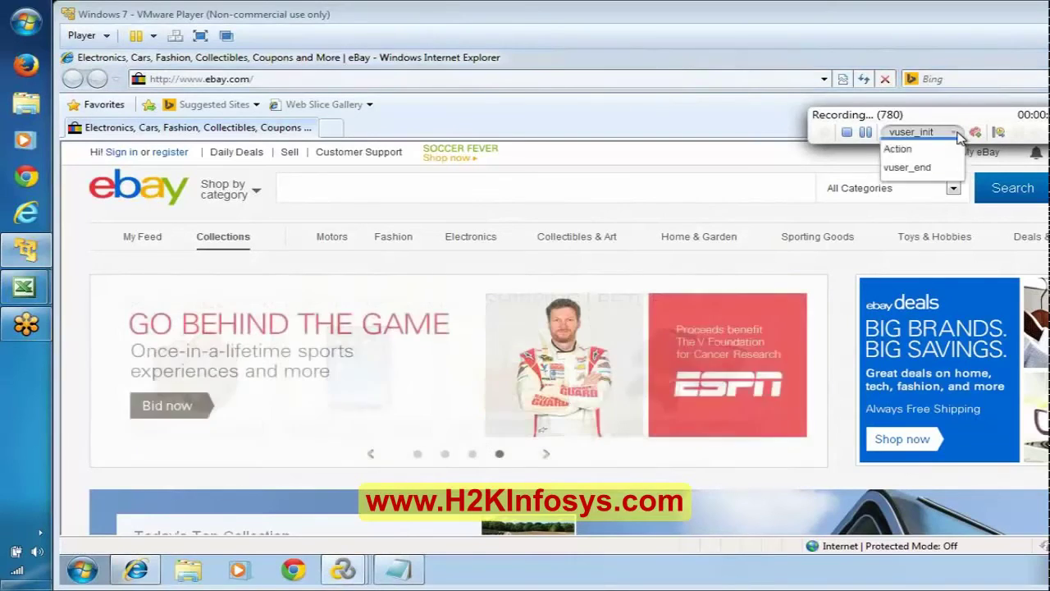
{"action": "left_click", "coordinate": [925, 186]}
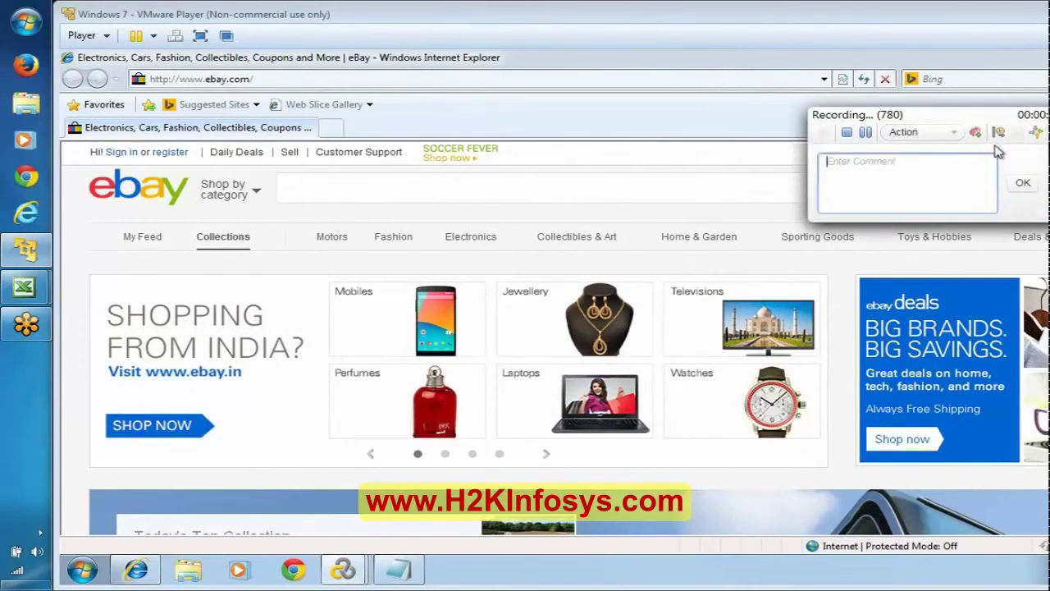
{"action": "type", "text": "Click on "}
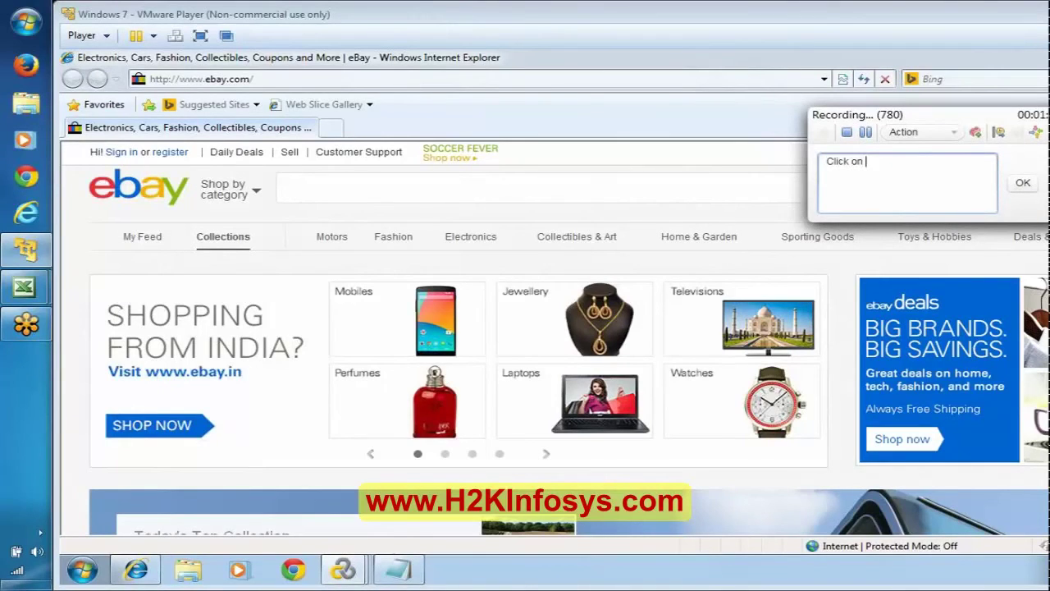
{"action": "type", "text": "Sign in Link"}
Save the comment and start a transaction named TS01_01_SignIn.
{"action": "left_click", "coordinate": [1023, 183]}
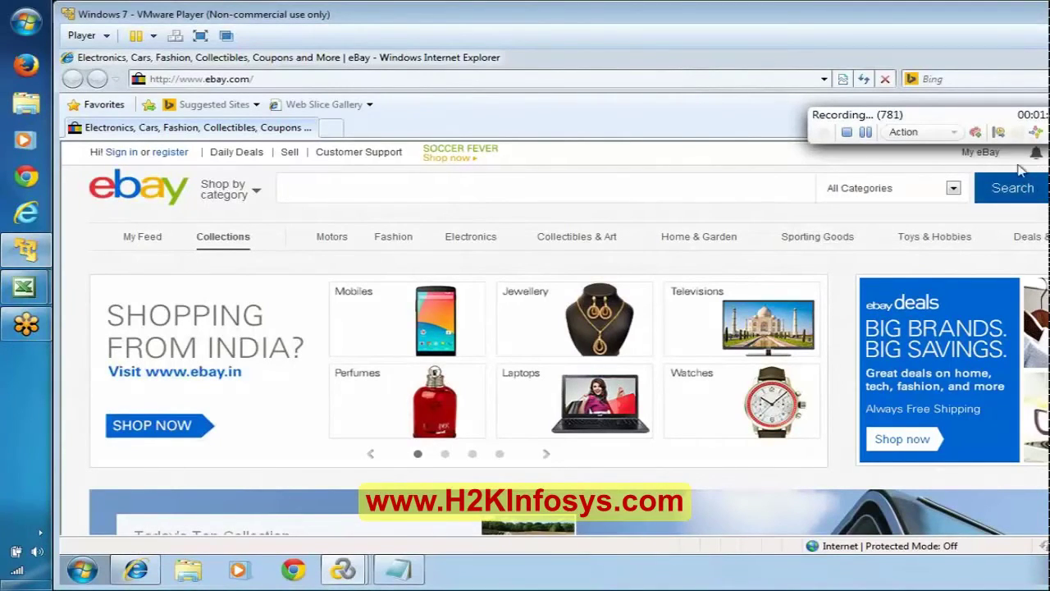
{"action": "left_click", "coordinate": [1000, 134]}
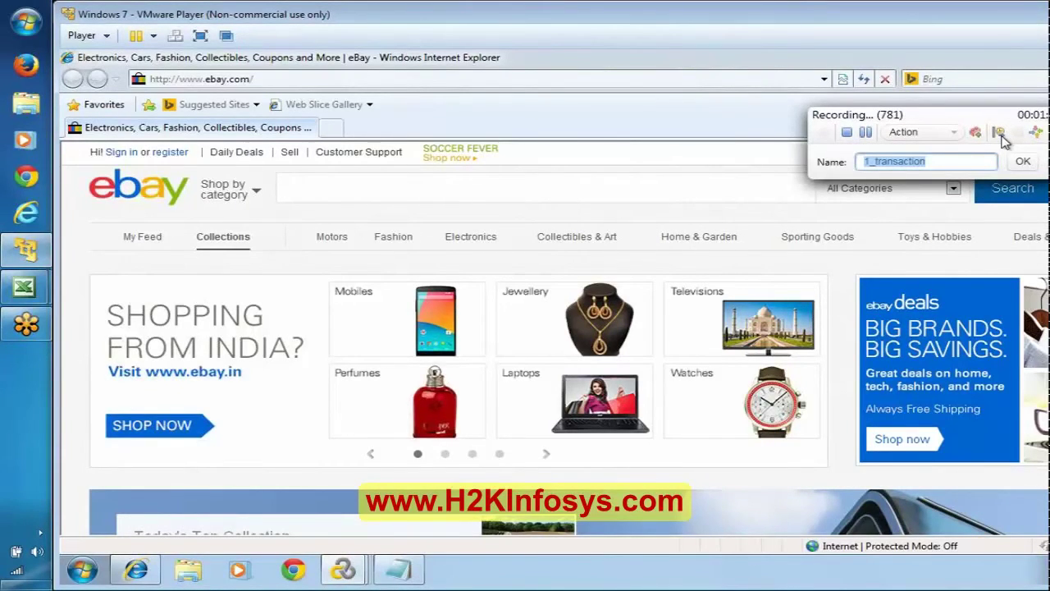
{"action": "type", "text": "01_"}
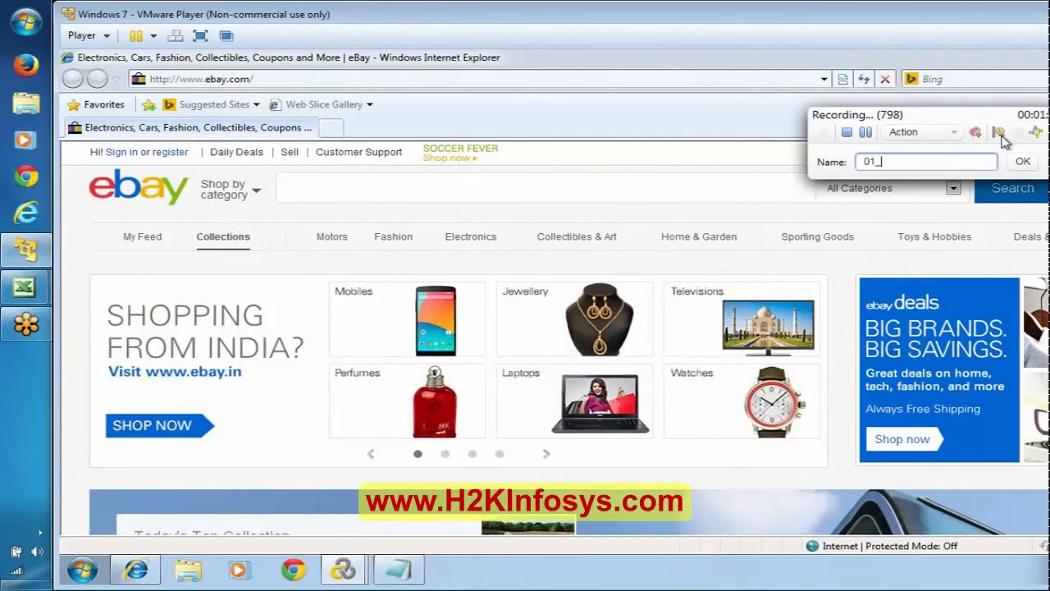
{"action": "key", "text": "BackSpace"}
{"action": "key", "text": "BackSpace"}
{"action": "key", "text": "BackSpace"}
{"action": "type", "text": "TS01_01_SignIn"}
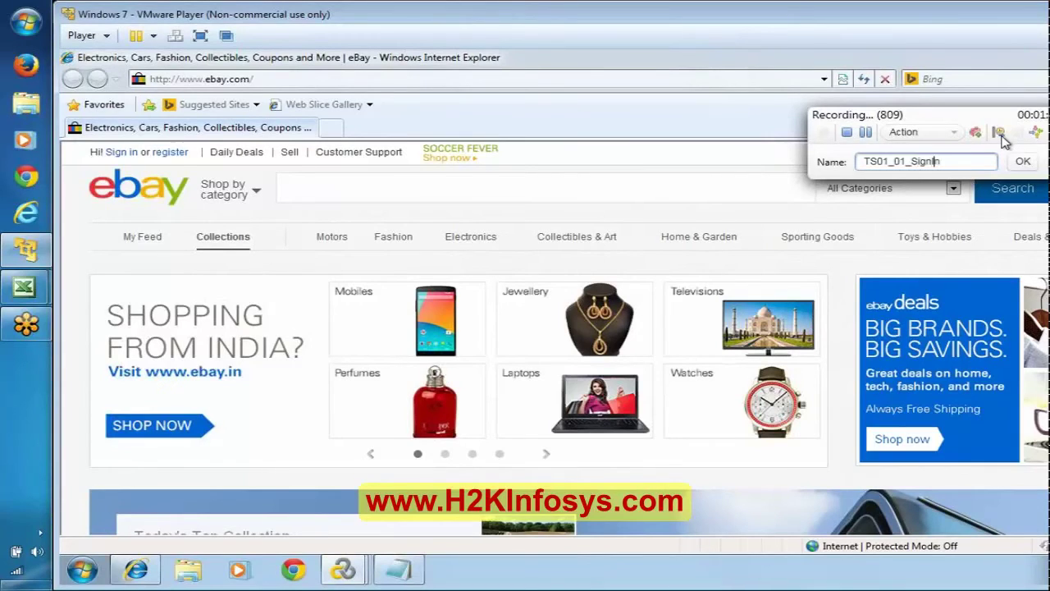
{"action": "left_click", "coordinate": [1023, 161]}
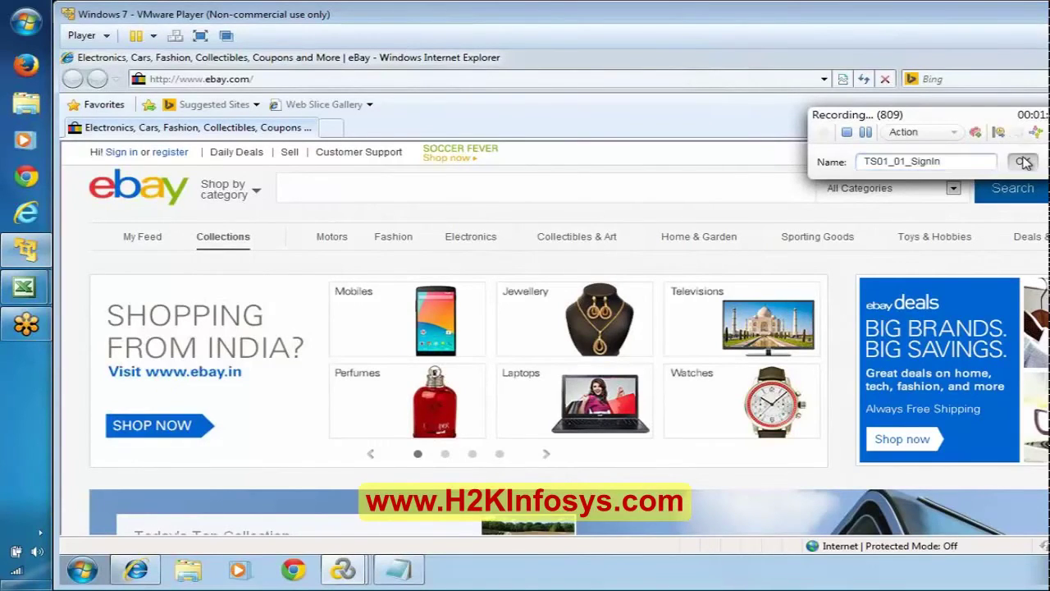
Follow the eBay 'Sign in' link to reach the sign-in page.
{"action": "left_click", "coordinate": [122, 153]}
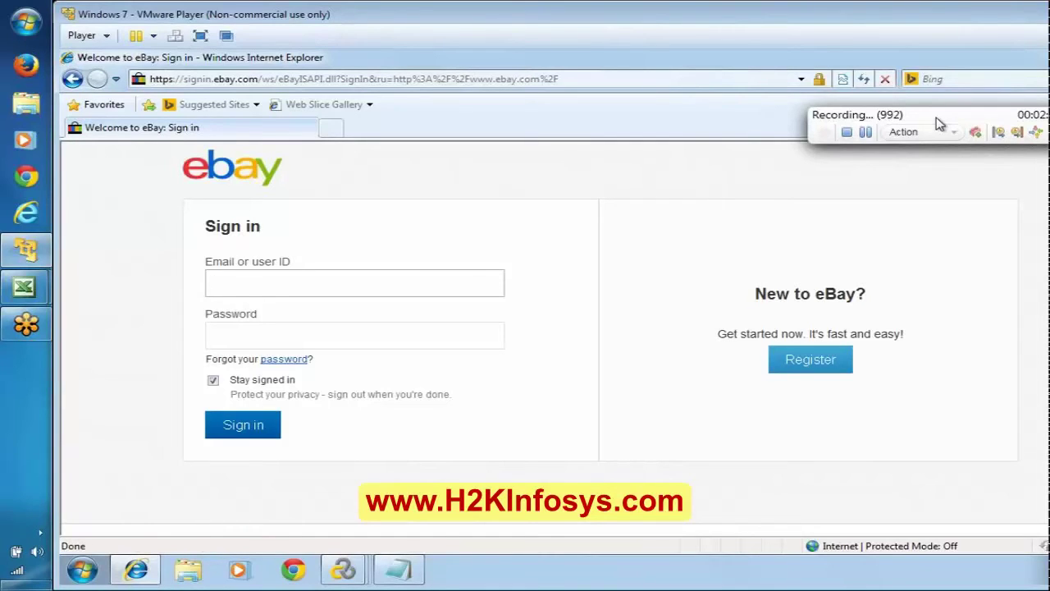
End TS01_01_SignIn and add the comment 'Enter Ebay - Email ID and Password'.
{"action": "left_click", "coordinate": [1019, 134]}
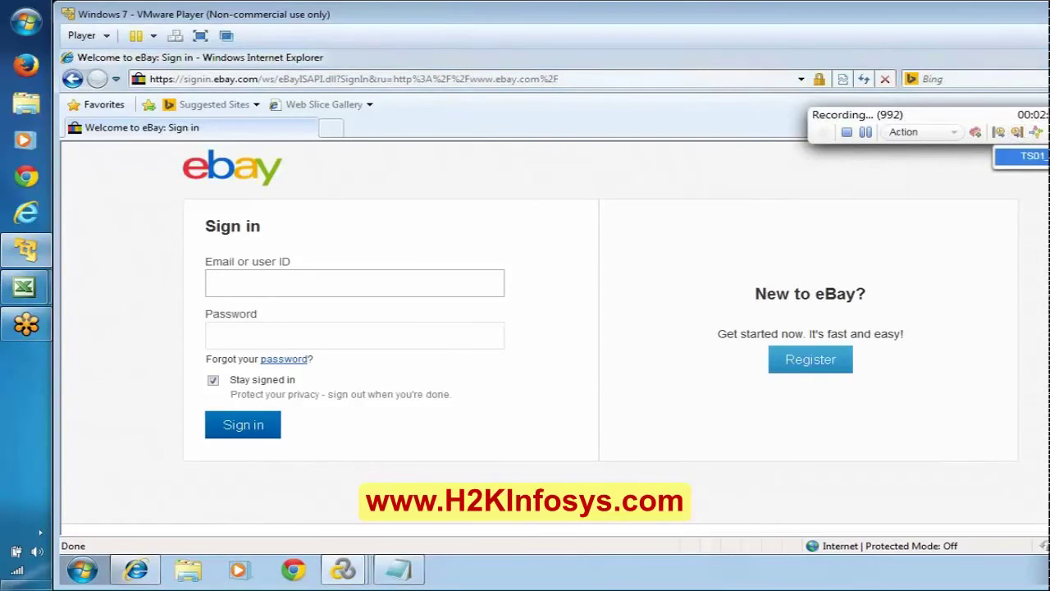
{"action": "key", "text": "Return"}
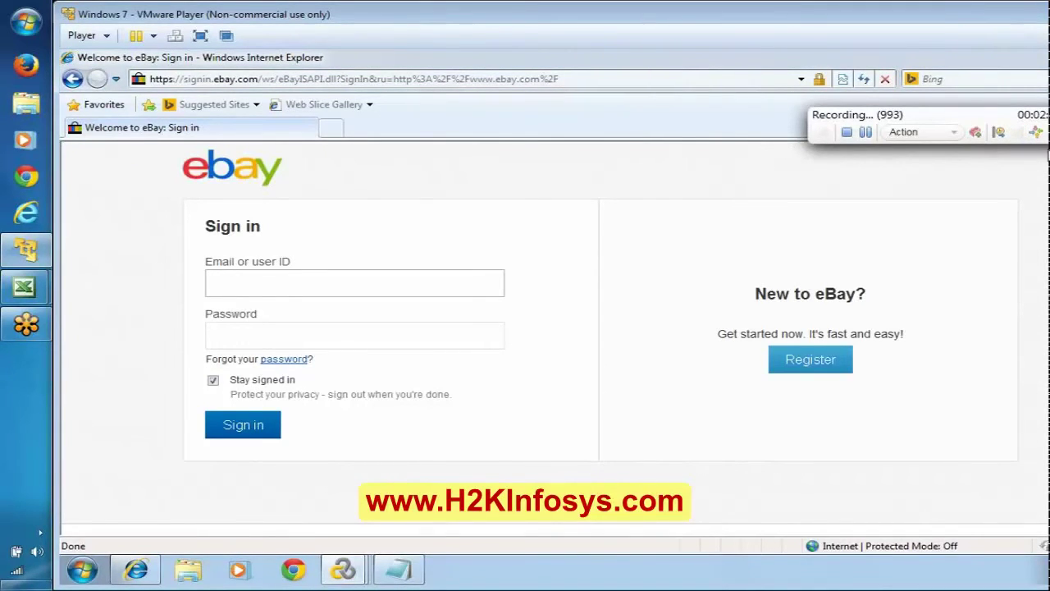
{"action": "left_click", "coordinate": [1035, 132]}
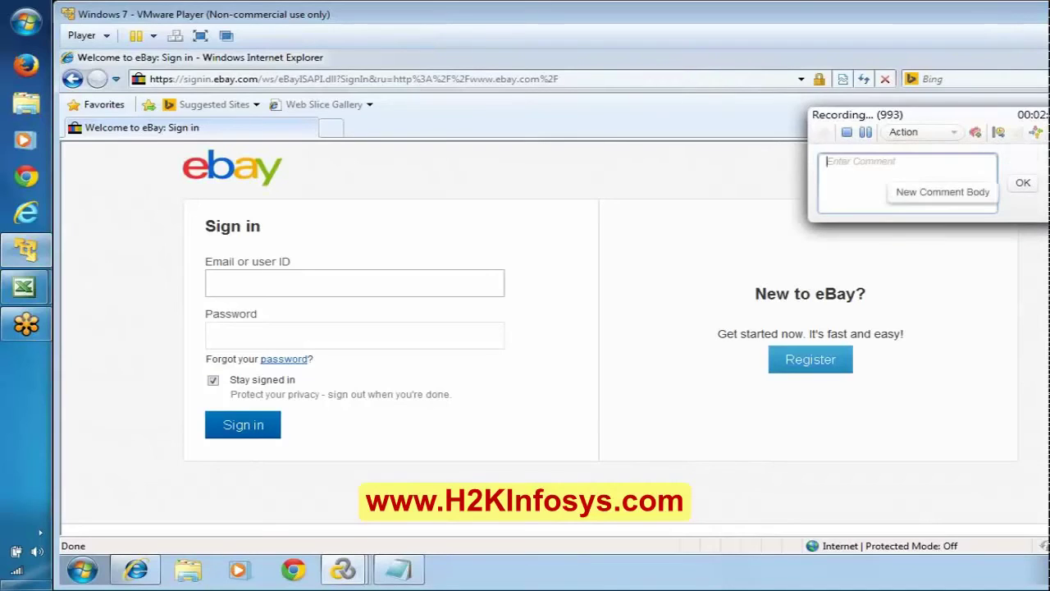
{"action": "type", "text": "Enter"}
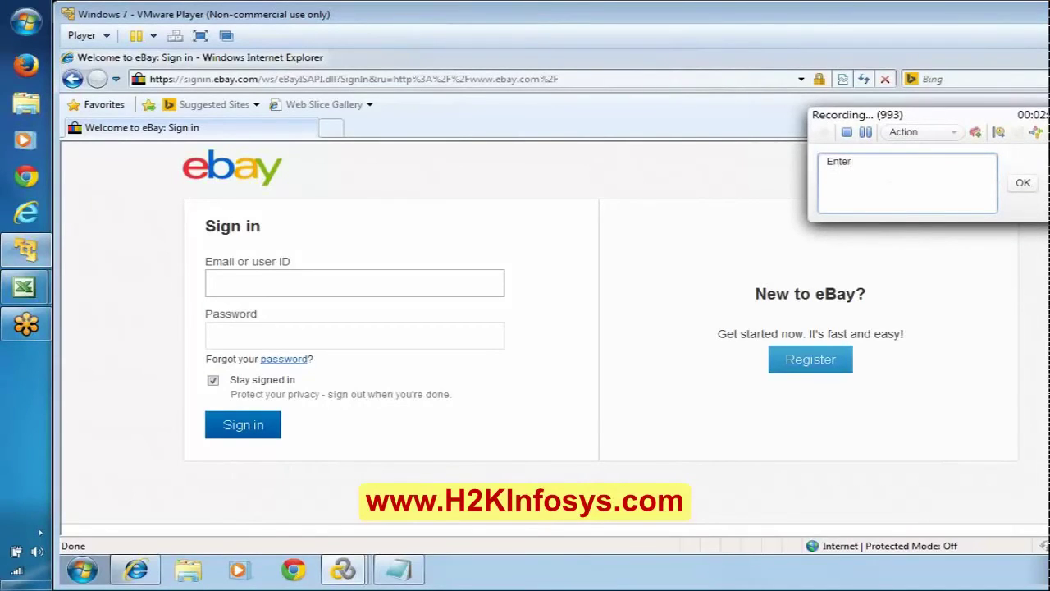
{"action": "type", "text": " Ebay - Email ID and PAssword"}
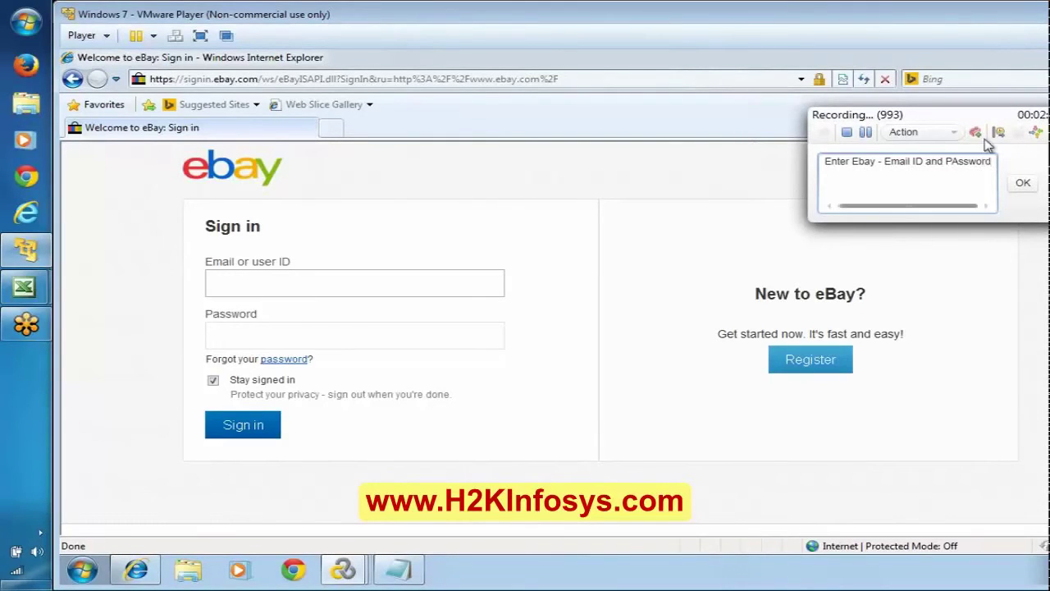
{"action": "key", "text": "BackSpace"}
{"action": "key", "text": "BackSpace"}
{"action": "key", "text": "BackSpace"}
{"action": "key", "text": "BackSpace"}
{"action": "key", "text": "BackSpace"}
{"action": "key", "text": "BackSpace"}
{"action": "key", "text": "BackSpace"}
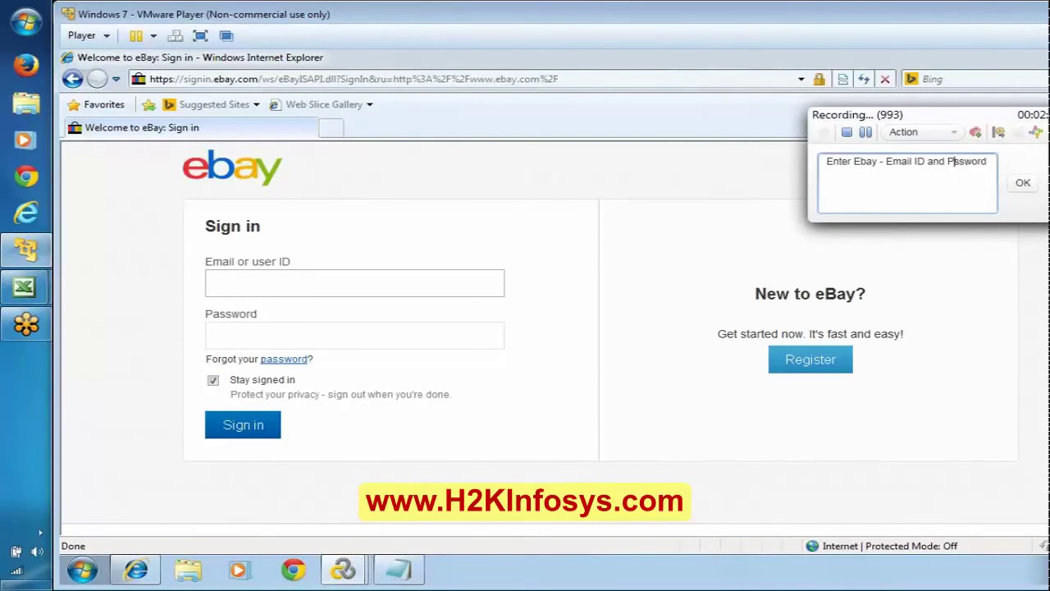
{"action": "type", "text": "assword"}
{"action": "left_click", "coordinate": [1023, 185]}
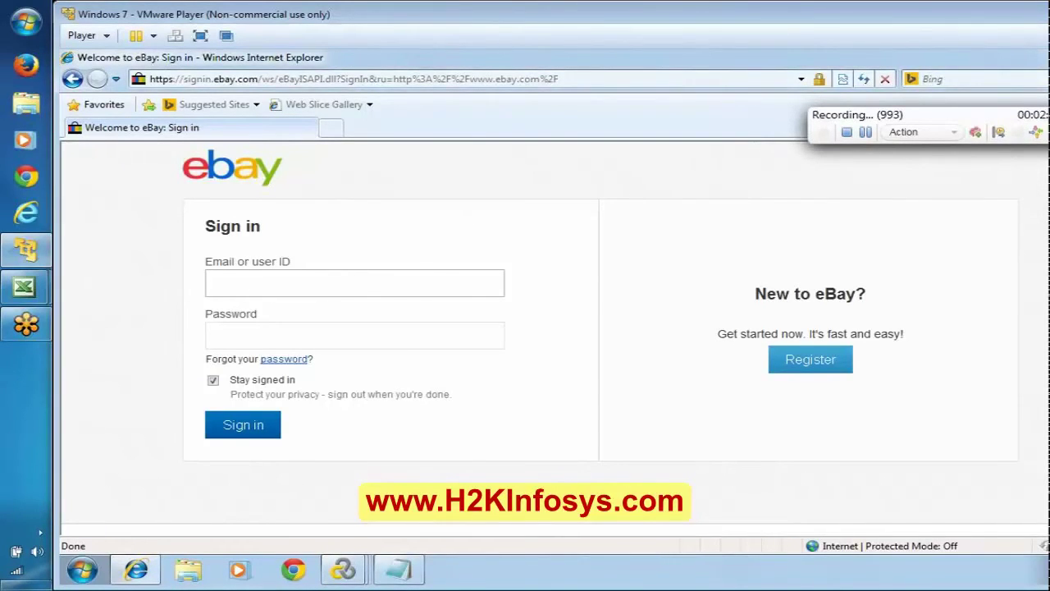
Enter the eBay user ID and password, and uncheck Stay signed in.
{"action": "type", "text": "DummyAccntZero1"}
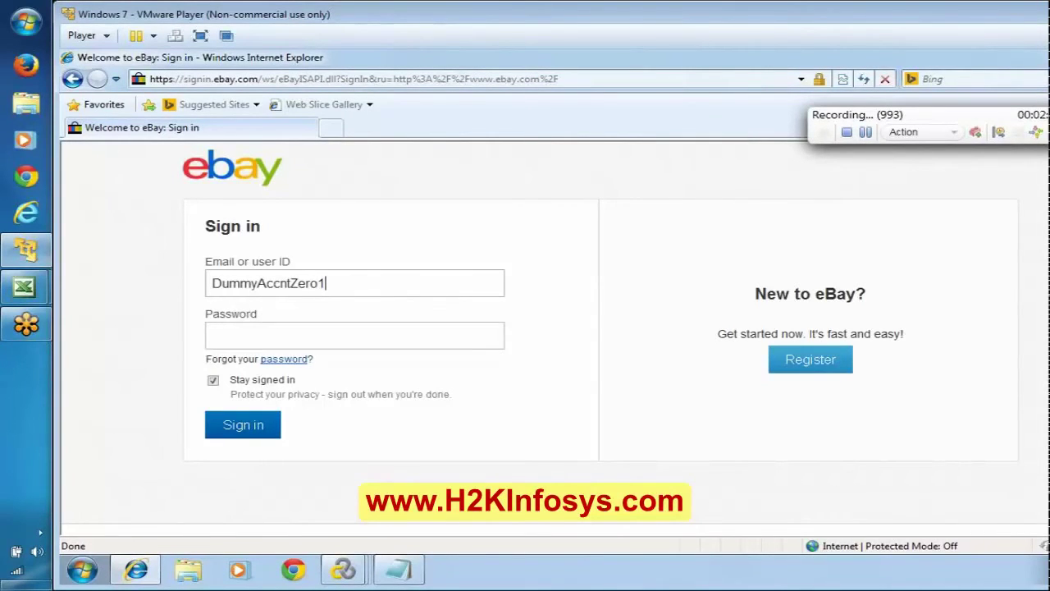
{"action": "left_click", "coordinate": [354, 335]}
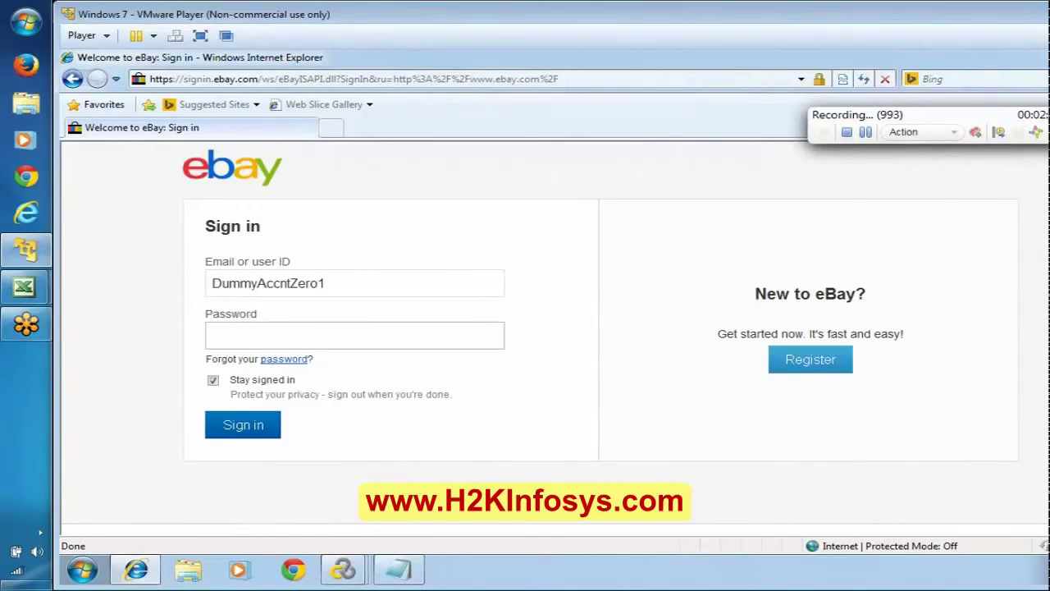
{"action": "type", "text": "•••••••••"}
{"action": "left_click", "coordinate": [213, 381]}
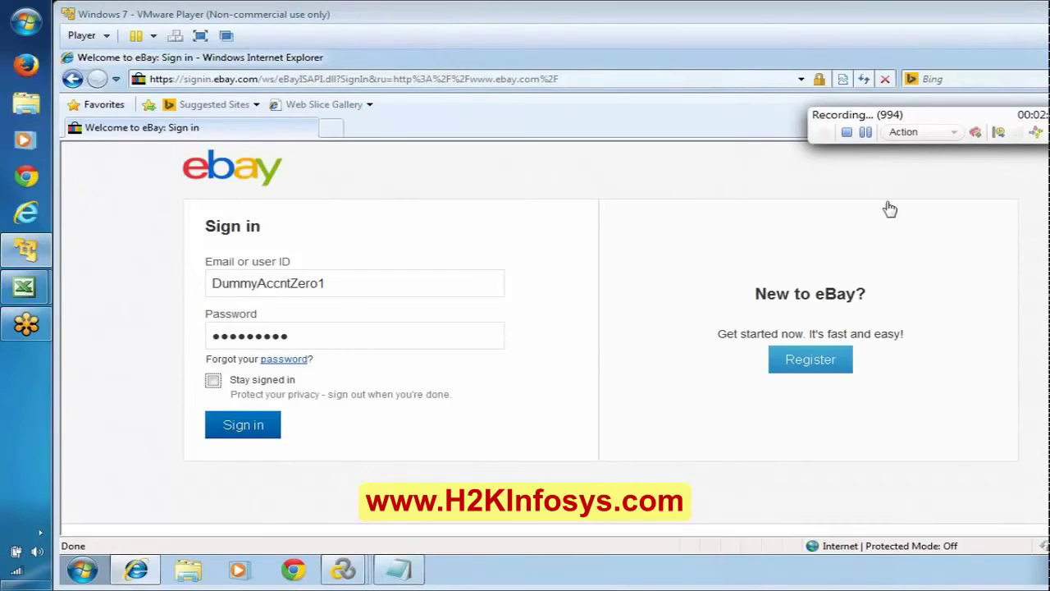
Start transaction TS01_02_SignINbtn and submit the sign-in form.
{"action": "left_click", "coordinate": [1001, 133]}
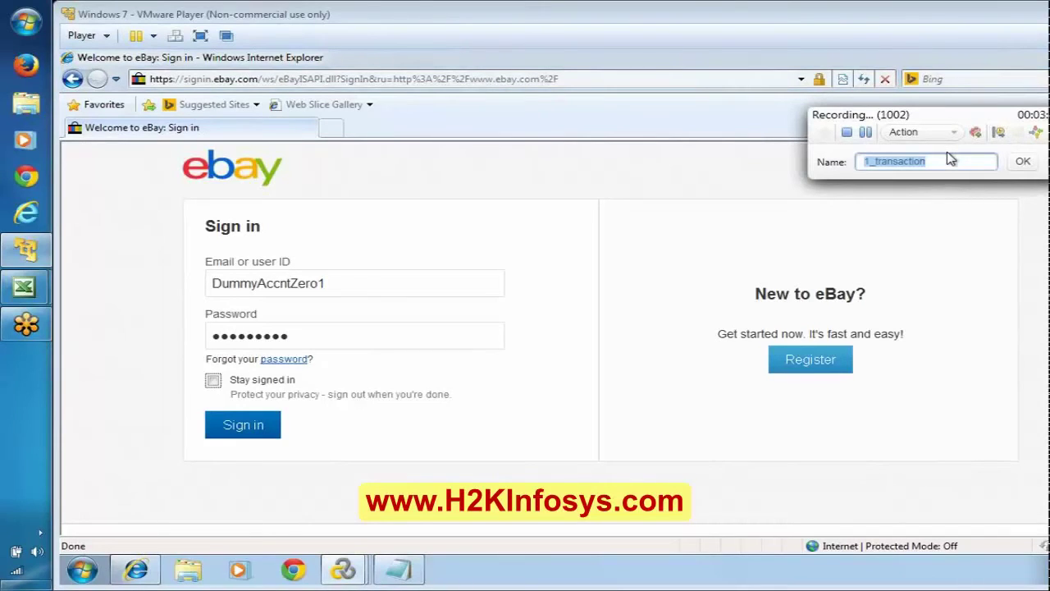
{"action": "type", "text": "TS01_"}
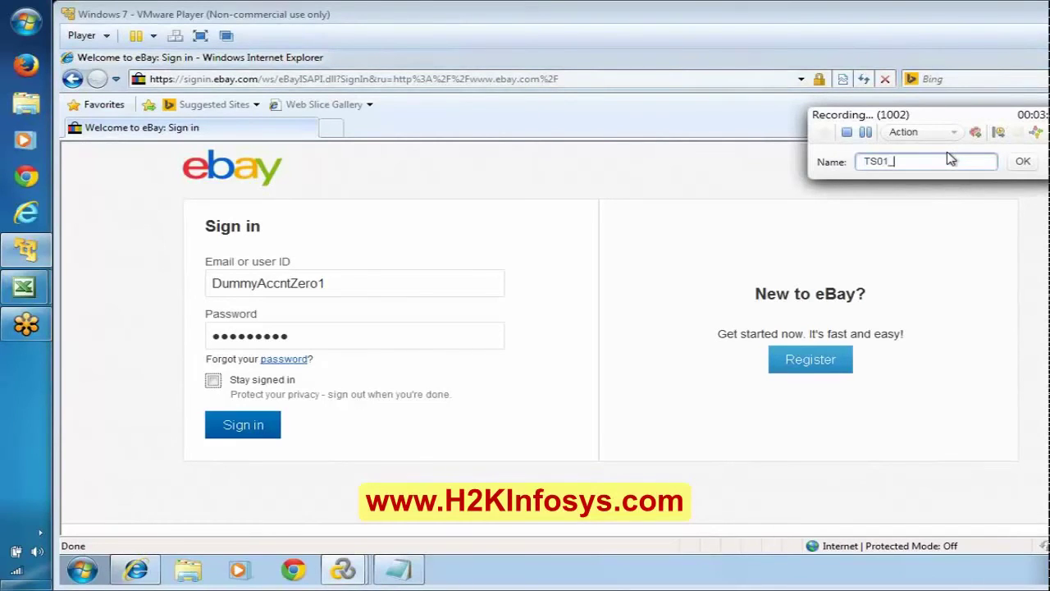
{"action": "type", "text": "02_"}
{"action": "type", "text": "Si"}
{"action": "type", "text": "gnINbtn"}
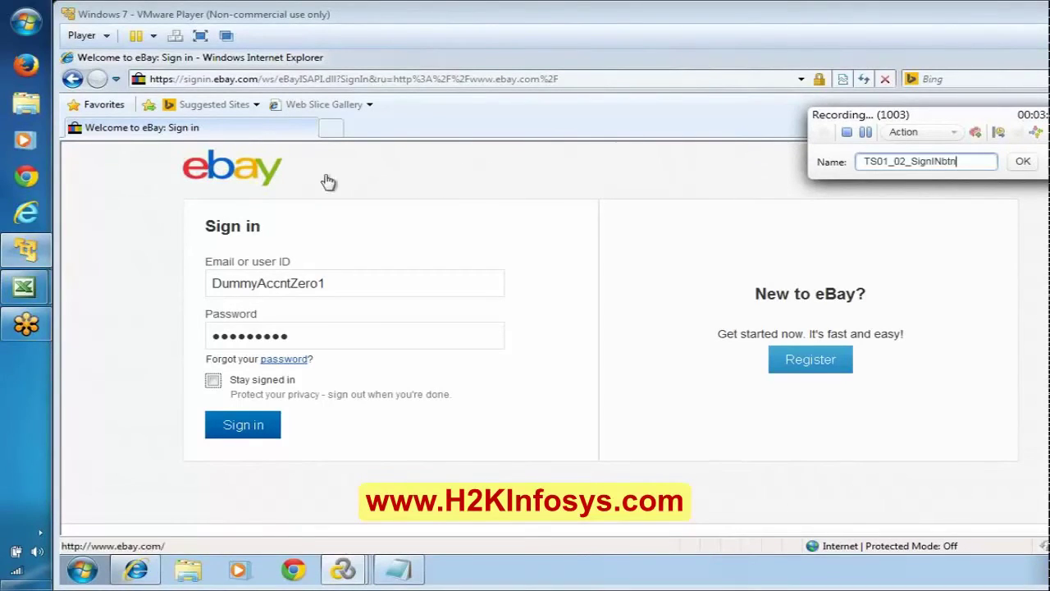
{"action": "left_click", "coordinate": [1017, 166]}
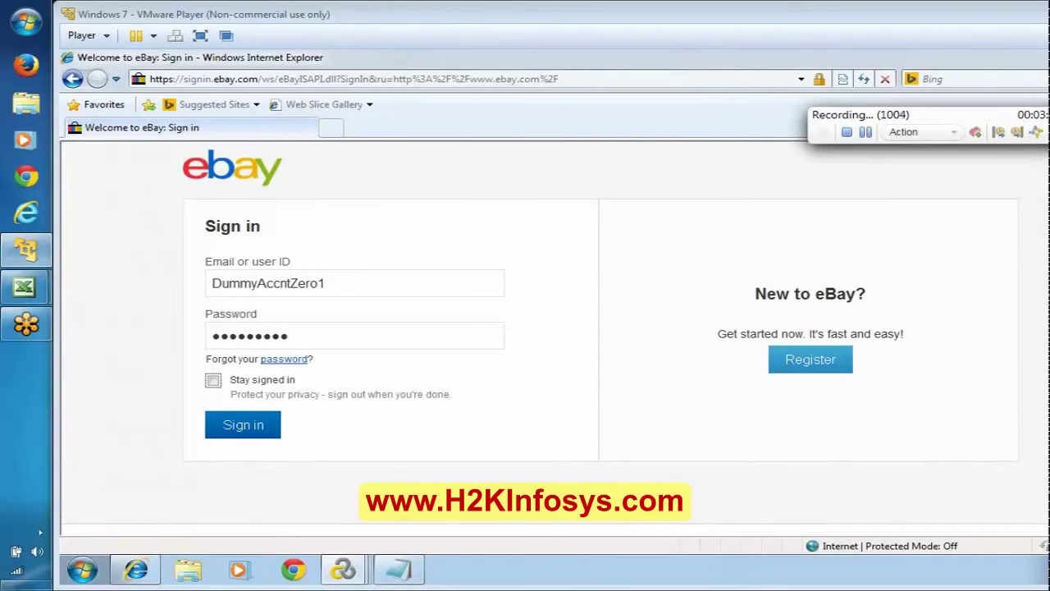
{"action": "left_click", "coordinate": [251, 430]}
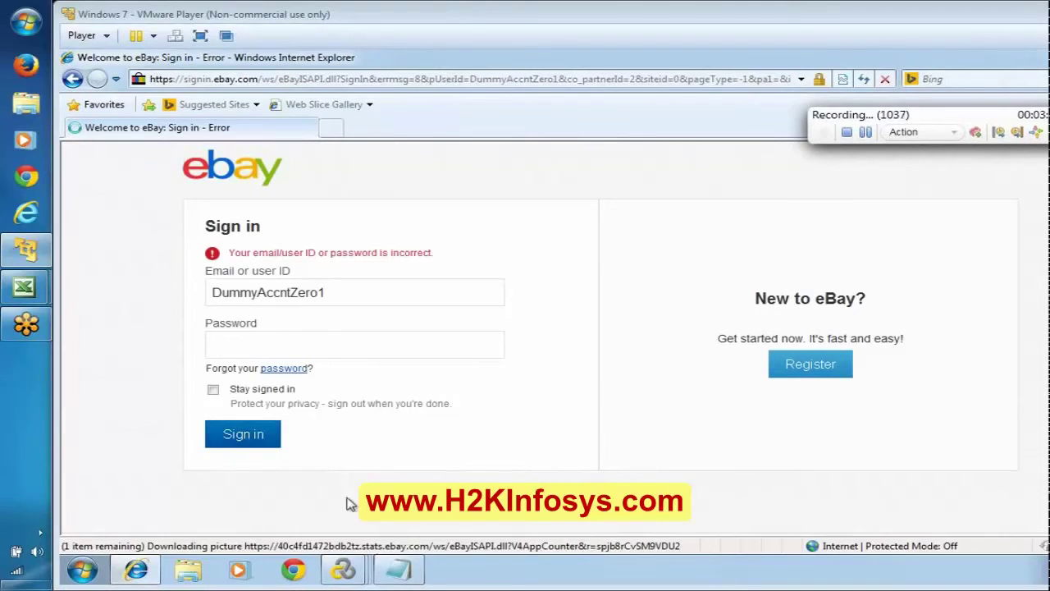
End TS01_02_SignINbtn and record the comment 'Entering the Credentials for second time'.
{"action": "left_click", "coordinate": [391, 572]}
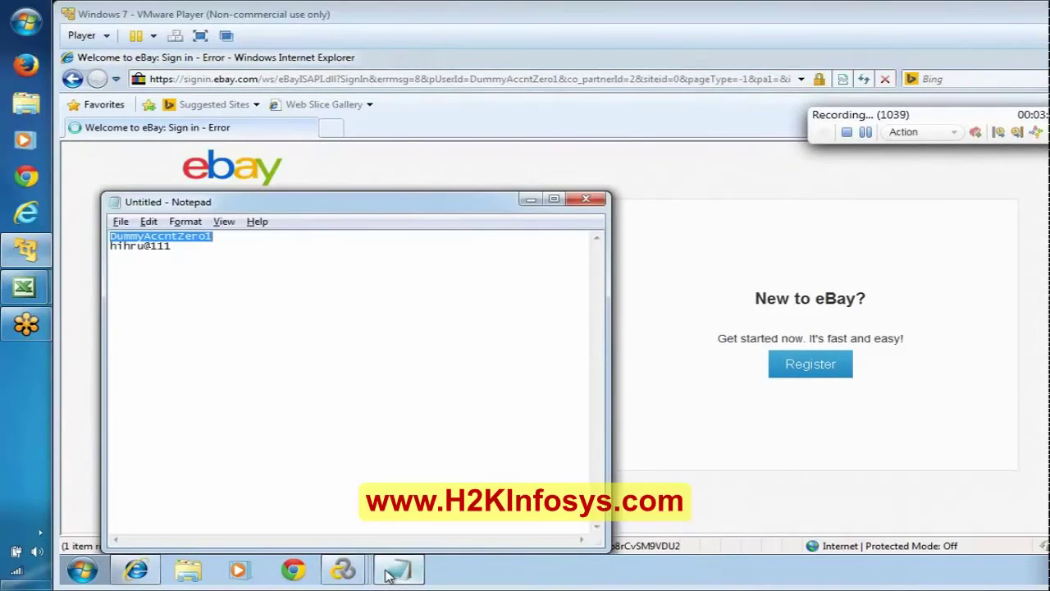
{"action": "left_click", "coordinate": [392, 572]}
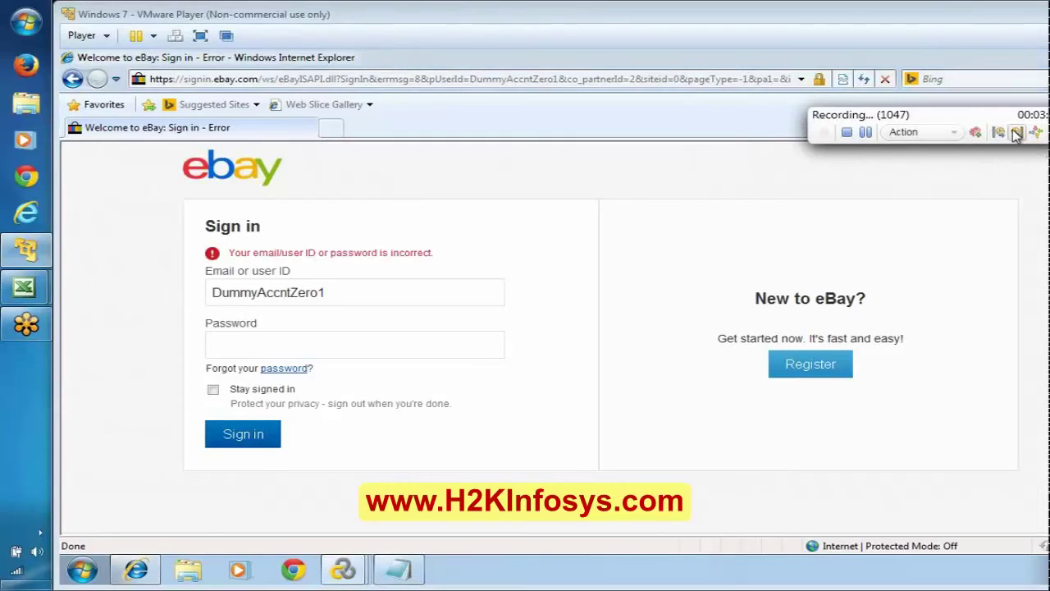
{"action": "left_click", "coordinate": [1017, 133]}
{"action": "left_click", "coordinate": [1026, 156]}
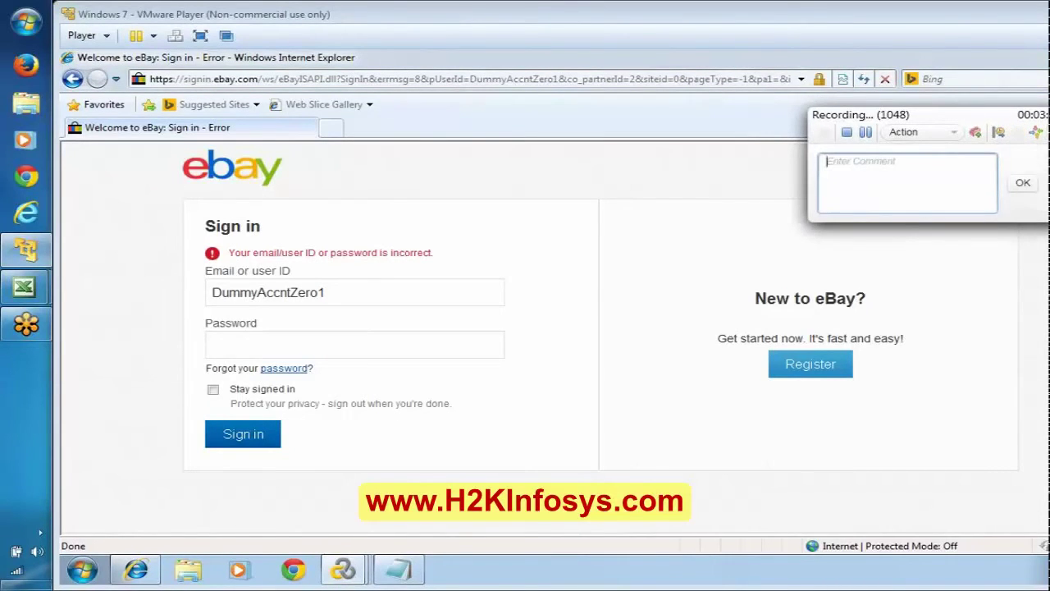
{"action": "type", "text": "Eb"}
{"action": "type", "text": "ter "}
{"action": "type", "text": "ing the"}
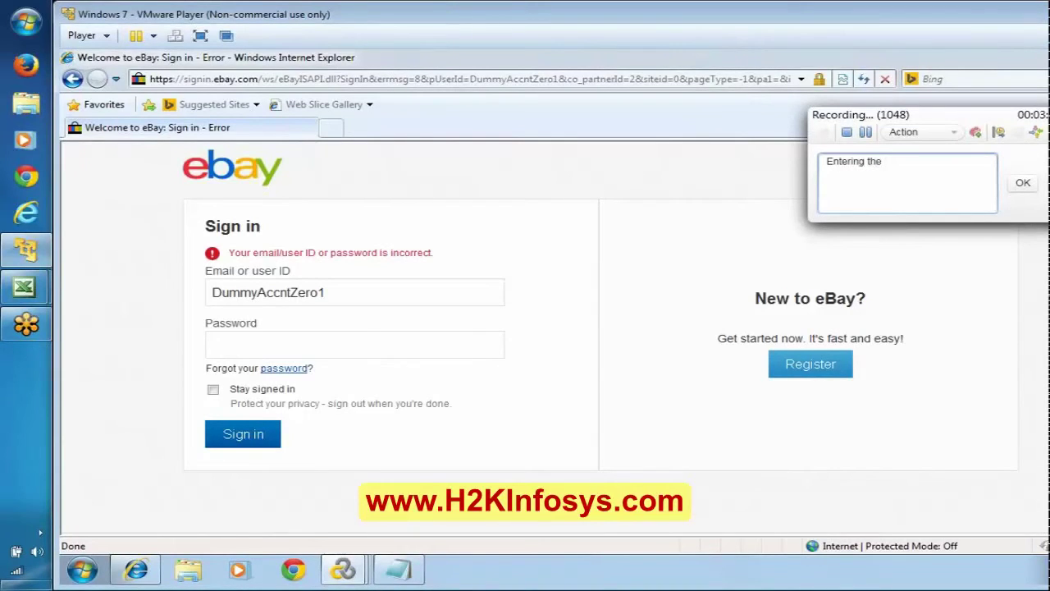
{"action": "type", "text": " Credentials for second time"}
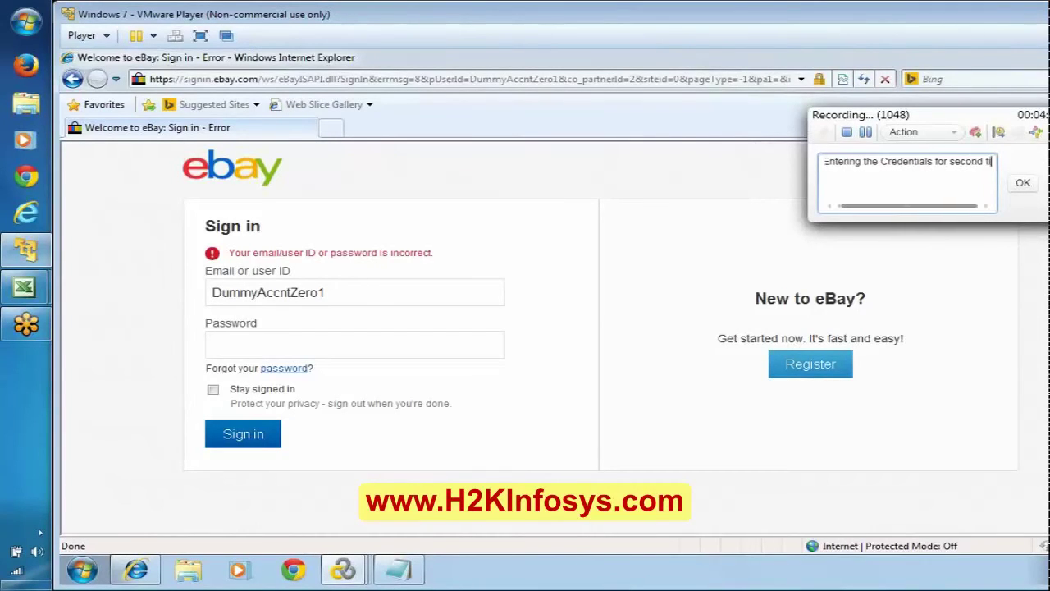
{"action": "left_click", "coordinate": [1024, 183]}
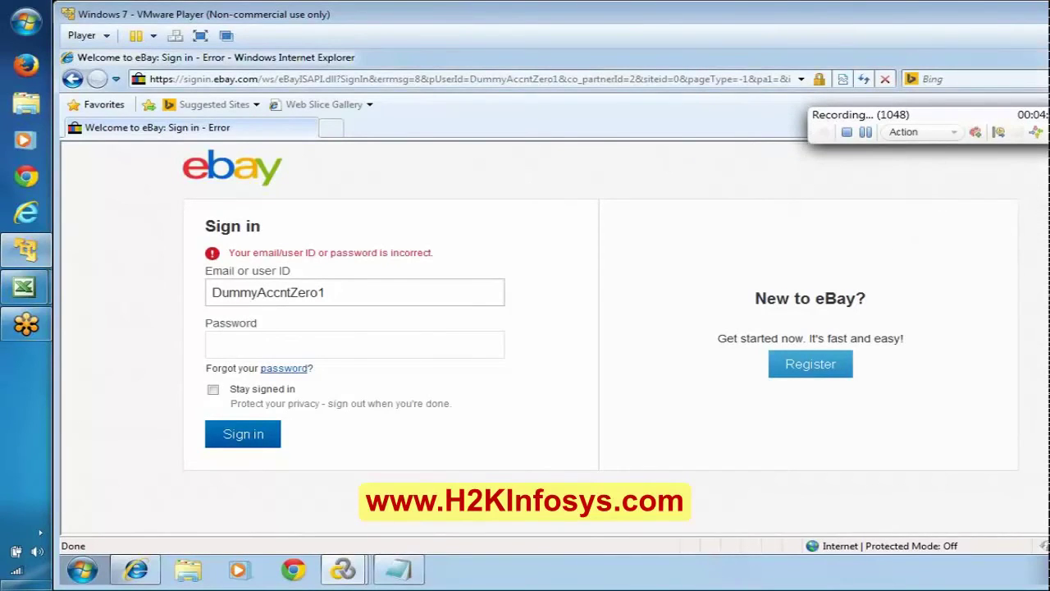
Re-enter the account password and begin naming a new transaction TS_03_SignInBtn.
{"action": "left_click", "coordinate": [289, 344]}
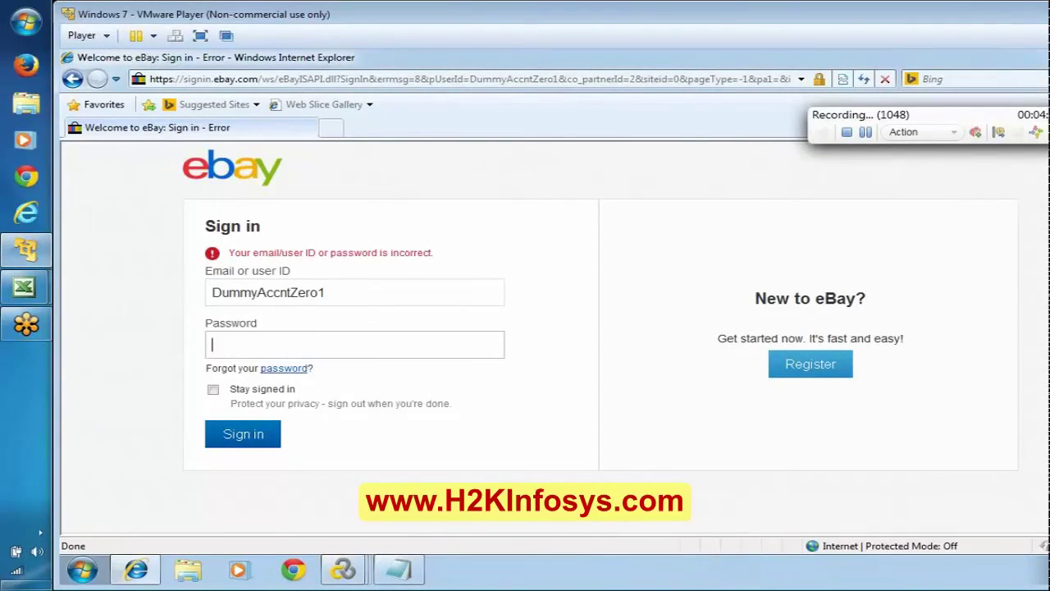
{"action": "type", "text": "*********"}
{"action": "left_click", "coordinate": [402, 568]}
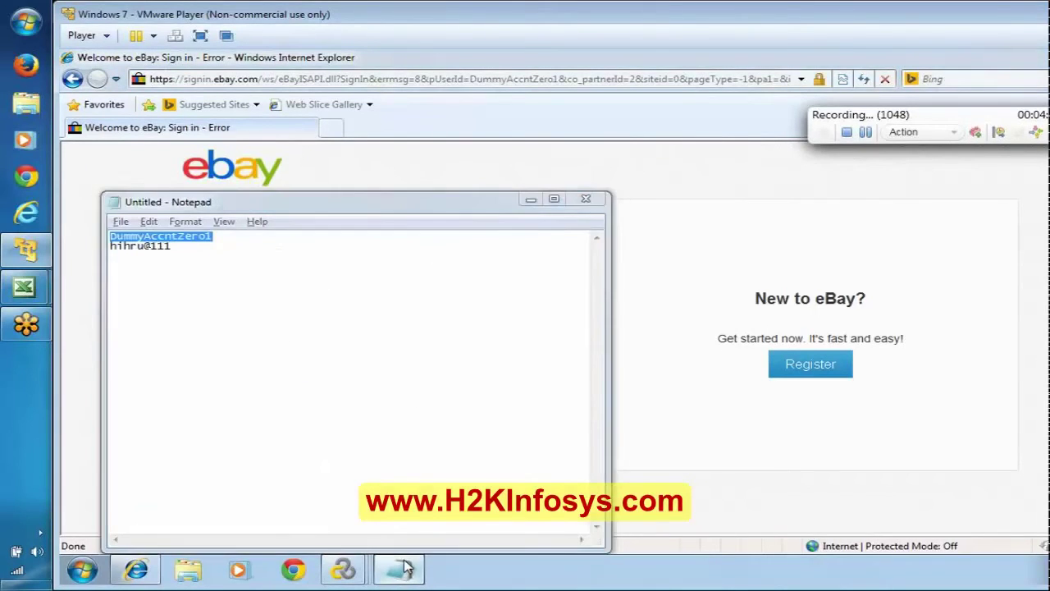
{"action": "left_click", "coordinate": [402, 567]}
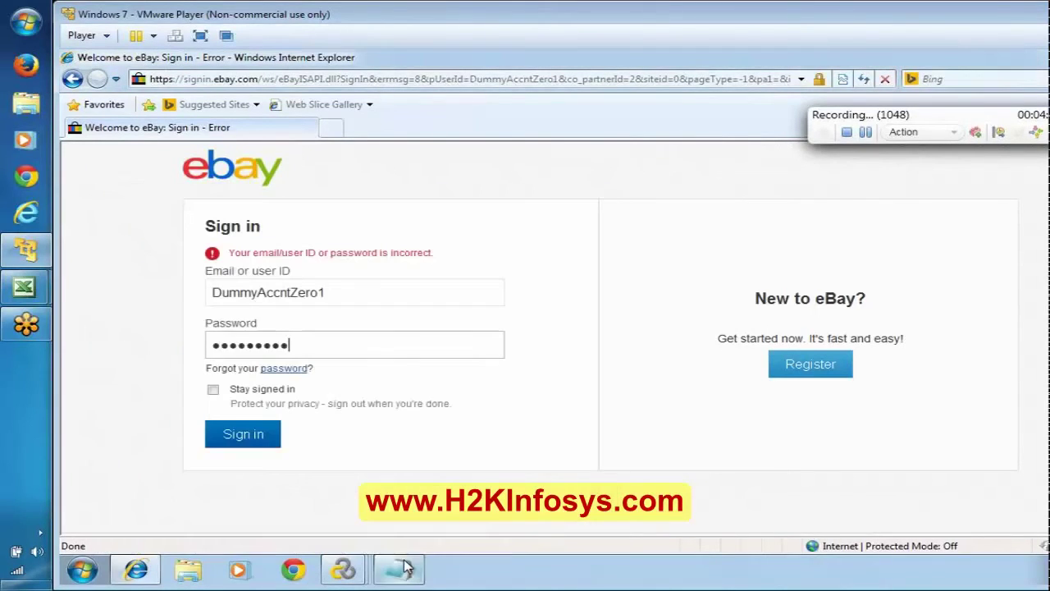
{"action": "left_click", "coordinate": [998, 132]}
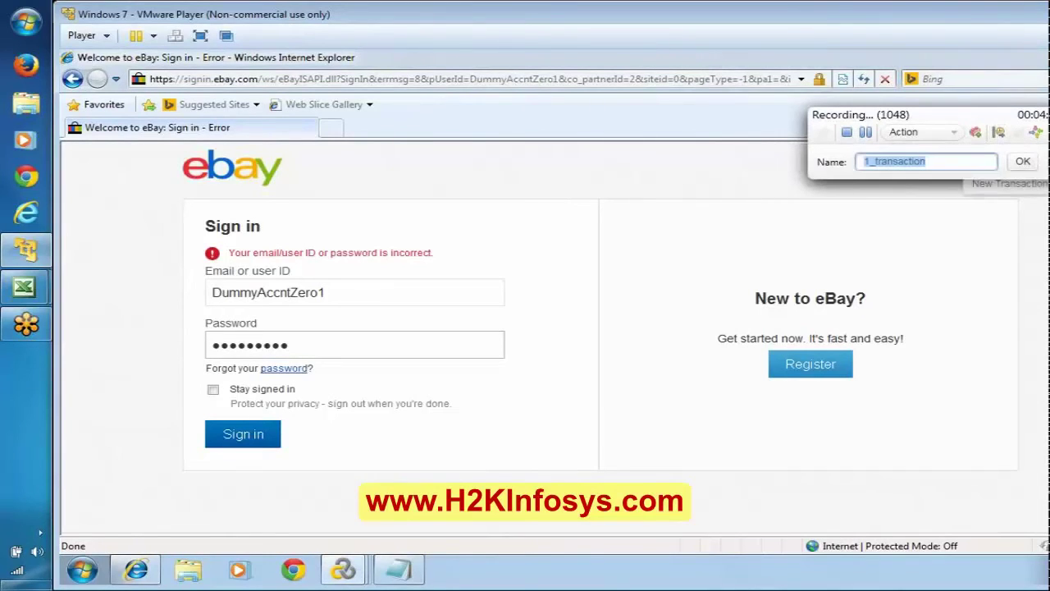
{"action": "type", "text": "TS_03_"}
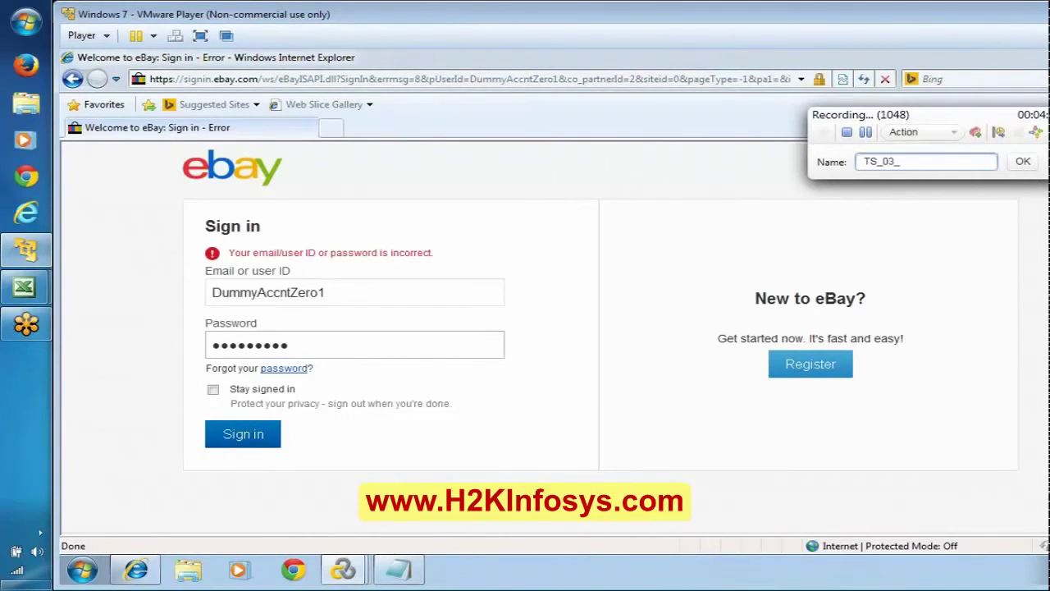
{"action": "type", "text": "SignInBtn"}
Start transaction TS_03_SignInBtn, submit the eBay sign-in form, and stop the recording.
{"action": "left_click", "coordinate": [1023, 160]}
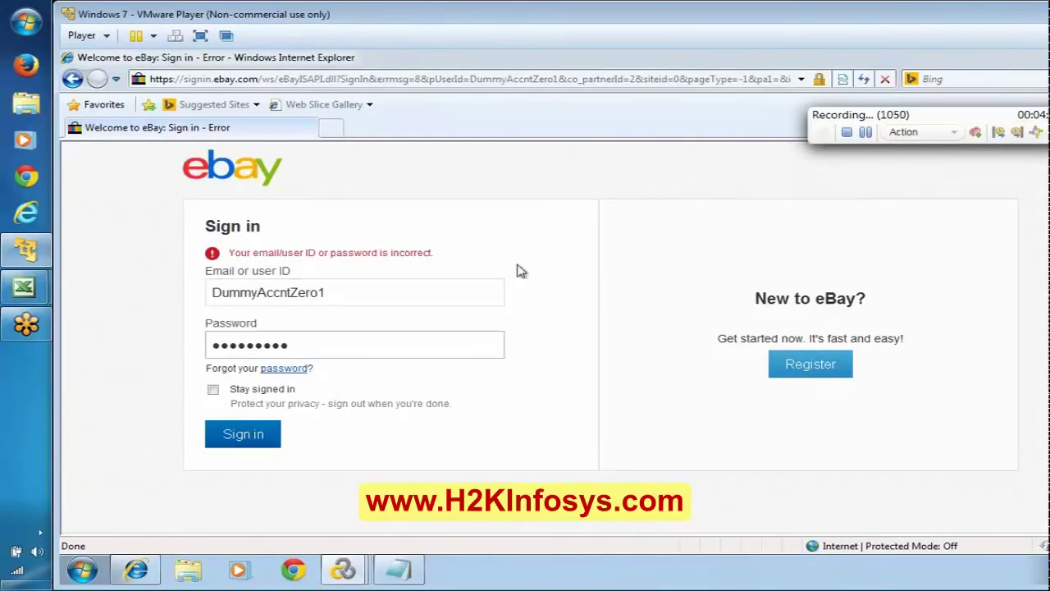
{"action": "left_click", "coordinate": [243, 434]}
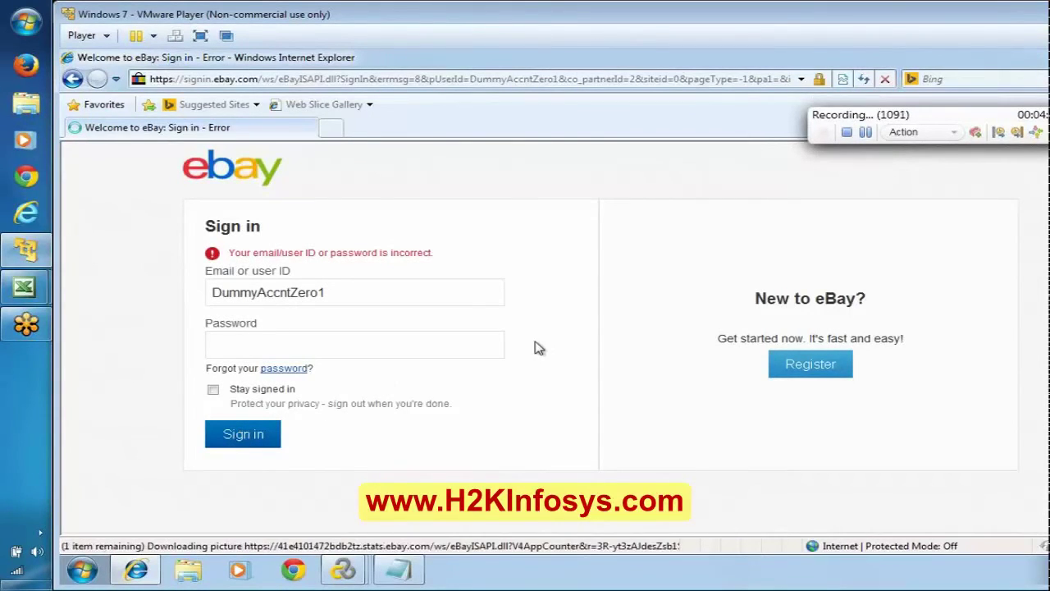
{"action": "left_click", "coordinate": [484, 292]}
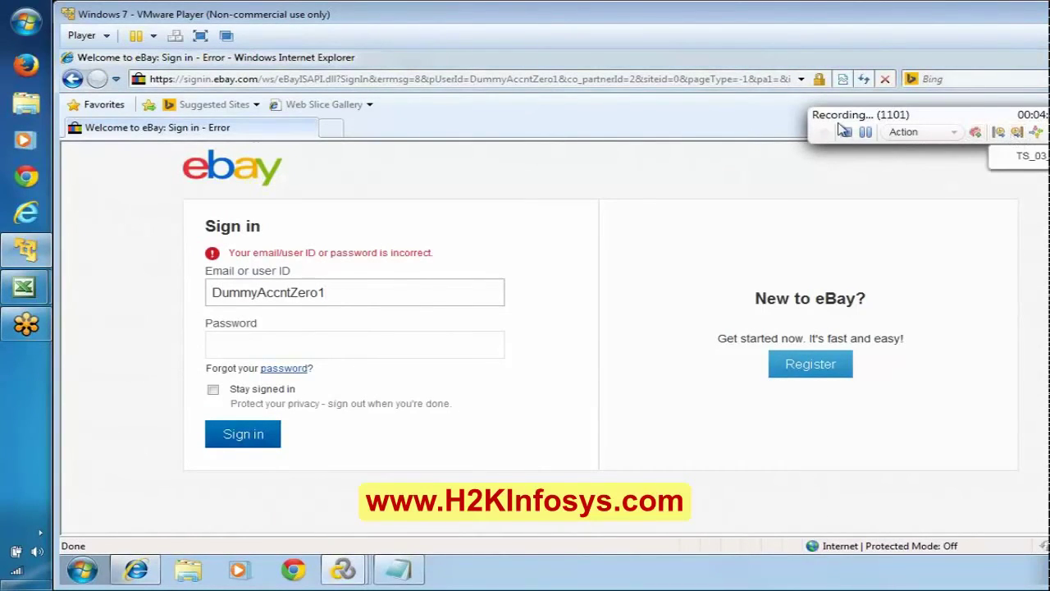
{"action": "left_click", "coordinate": [843, 129]}
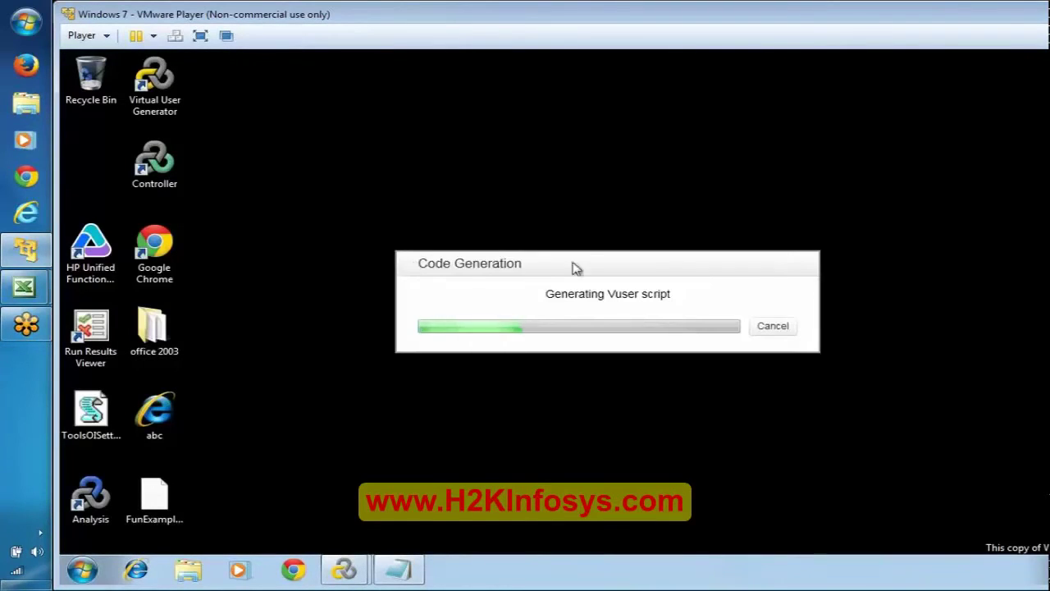
Cancel Vuser script generation for eBayRec and dismiss the cancellation message.
{"action": "left_click", "coordinate": [771, 327]}
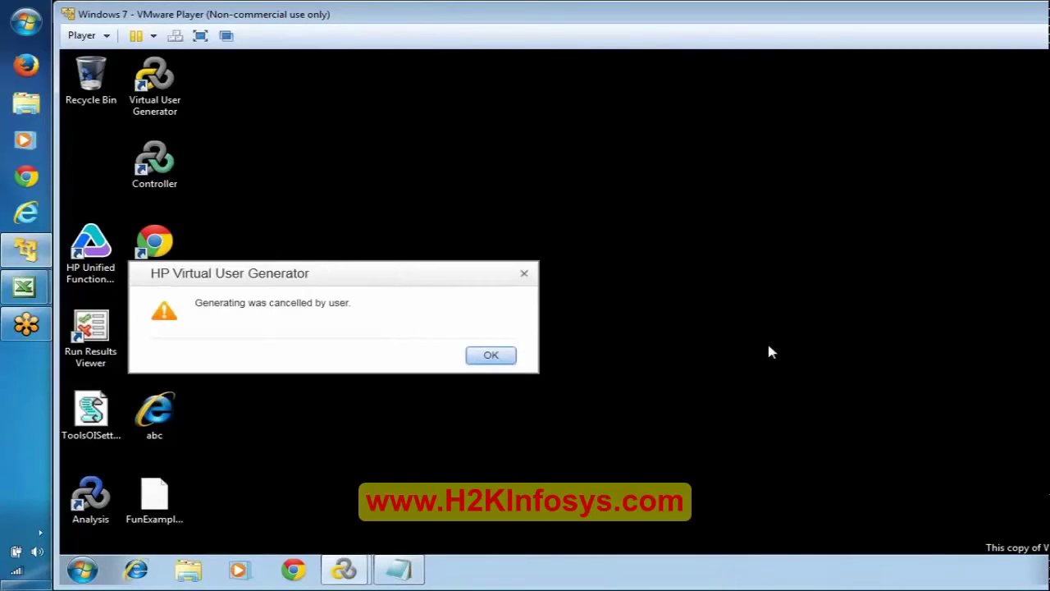
{"action": "left_click", "coordinate": [497, 355]}
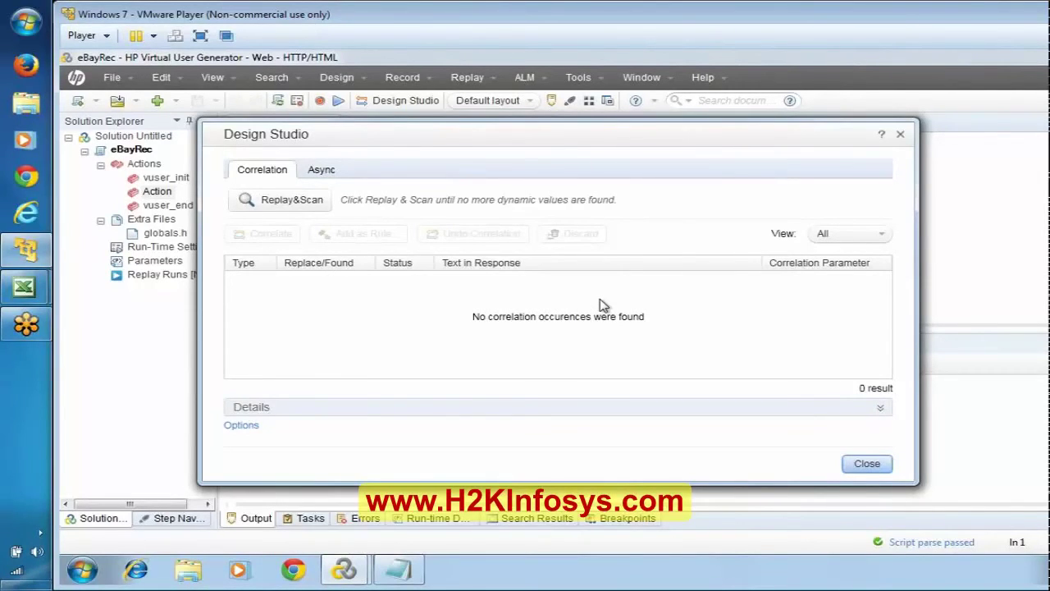
Close the Design Studio correlation results, open vuser_init, and bring up the recording settings.
{"action": "left_click", "coordinate": [871, 464]}
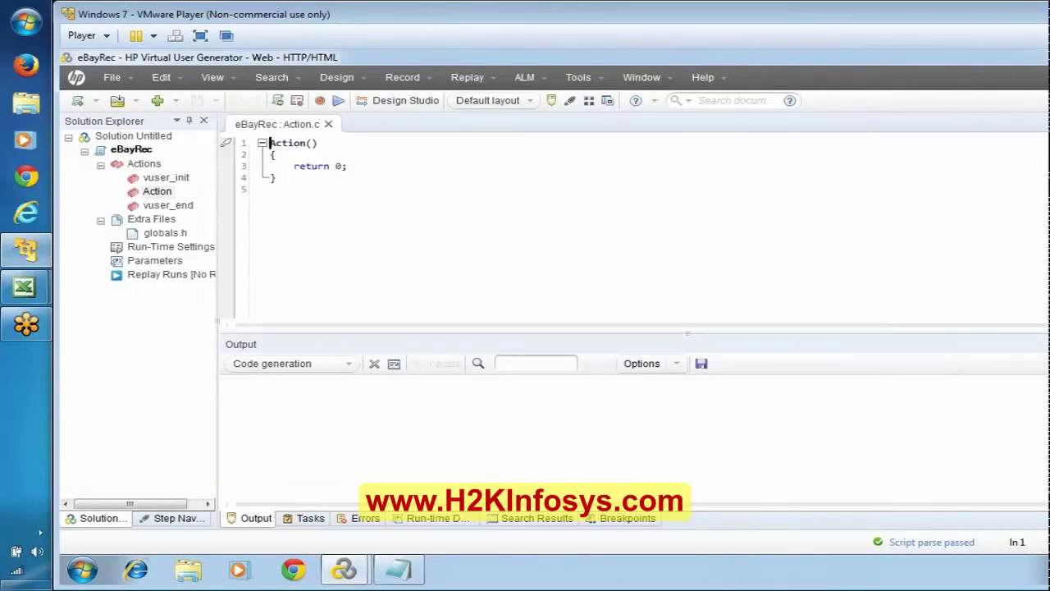
{"action": "double_click", "coordinate": [165, 177]}
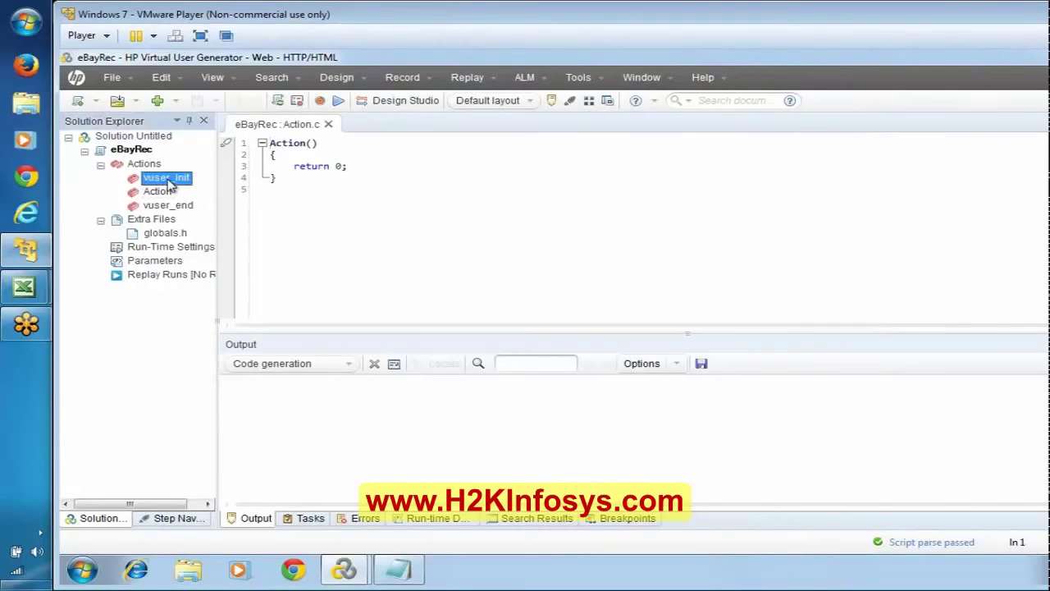
{"action": "left_click", "coordinate": [320, 100]}
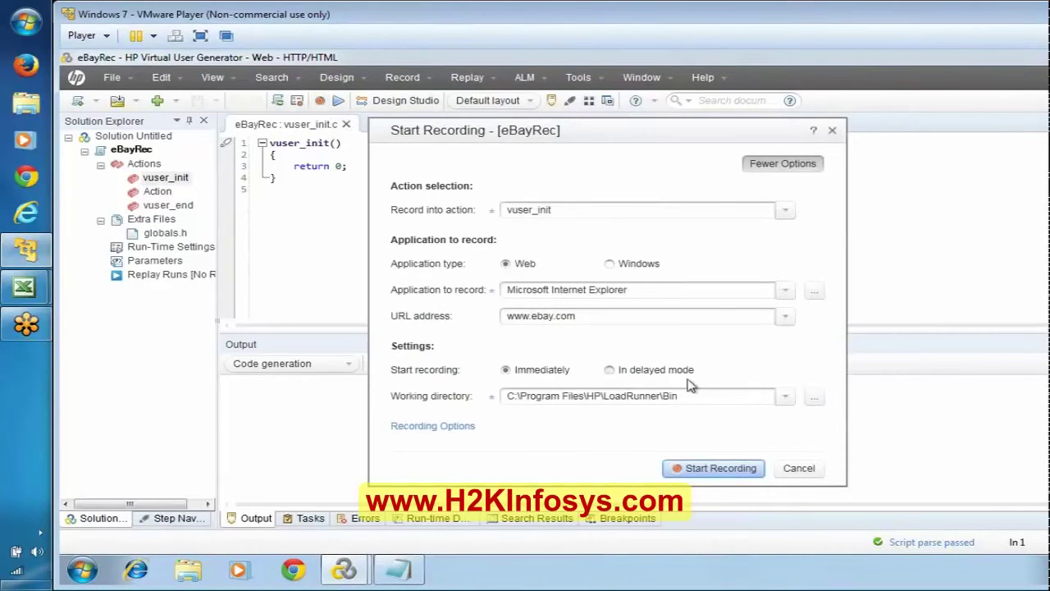
{"action": "left_click", "coordinate": [717, 468]}
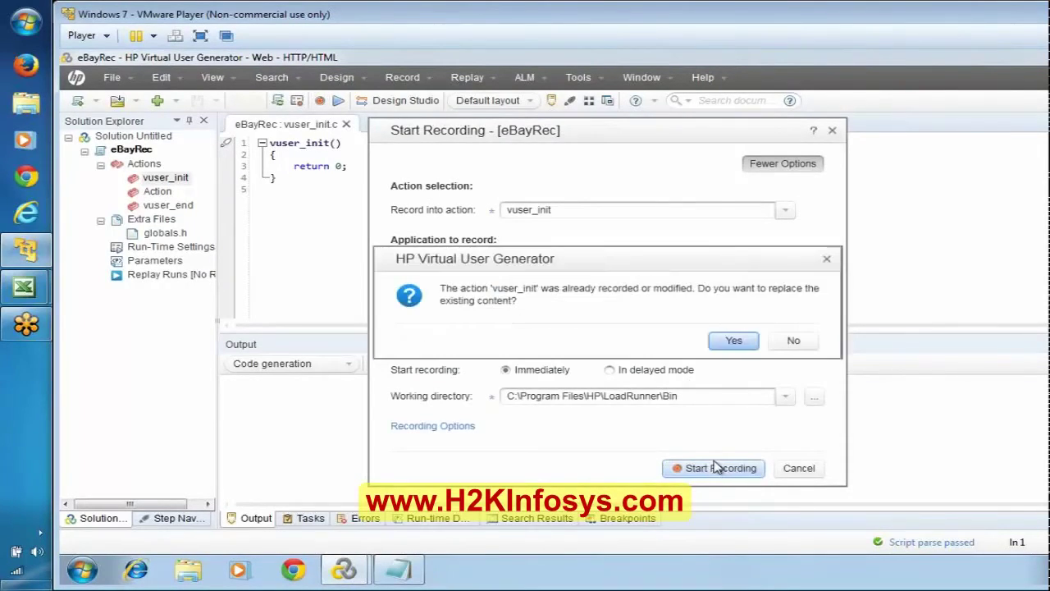
{"action": "left_click", "coordinate": [732, 342]}
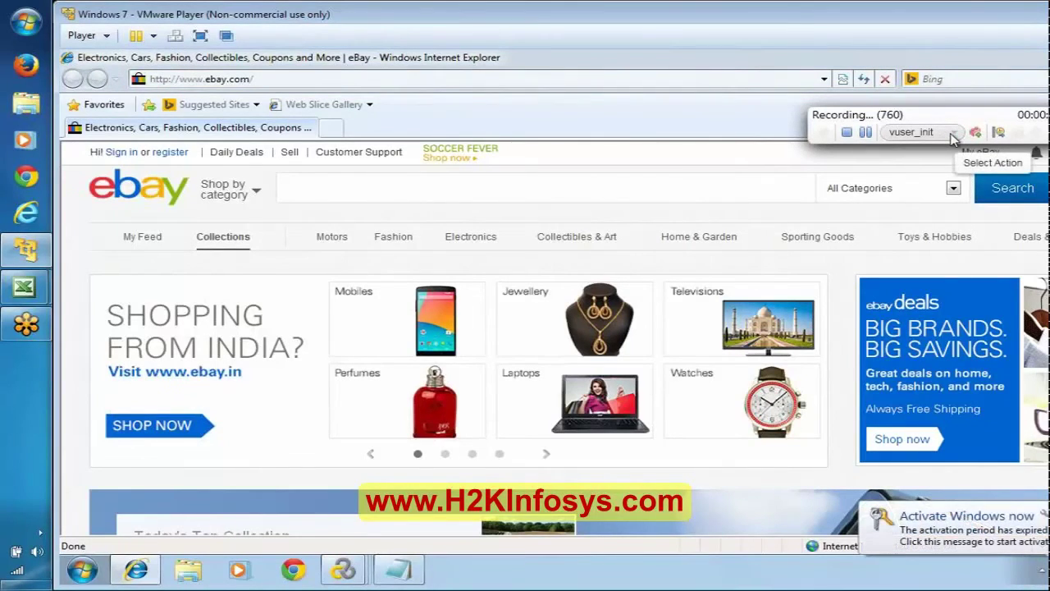
Switch the recording into the Action section, overwriting its existing content.
{"action": "left_click", "coordinate": [953, 135]}
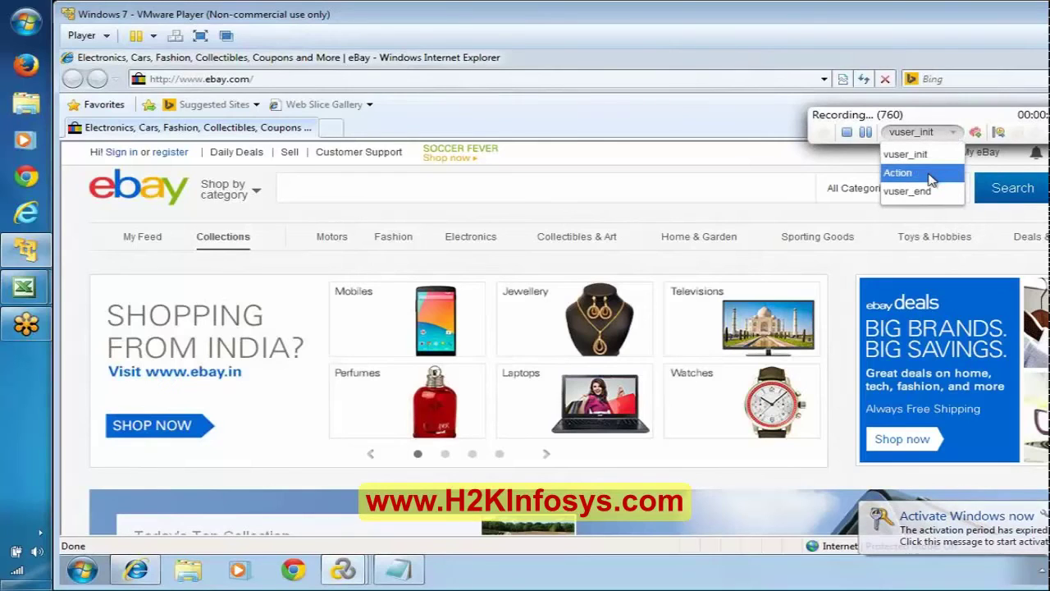
{"action": "left_click", "coordinate": [930, 173]}
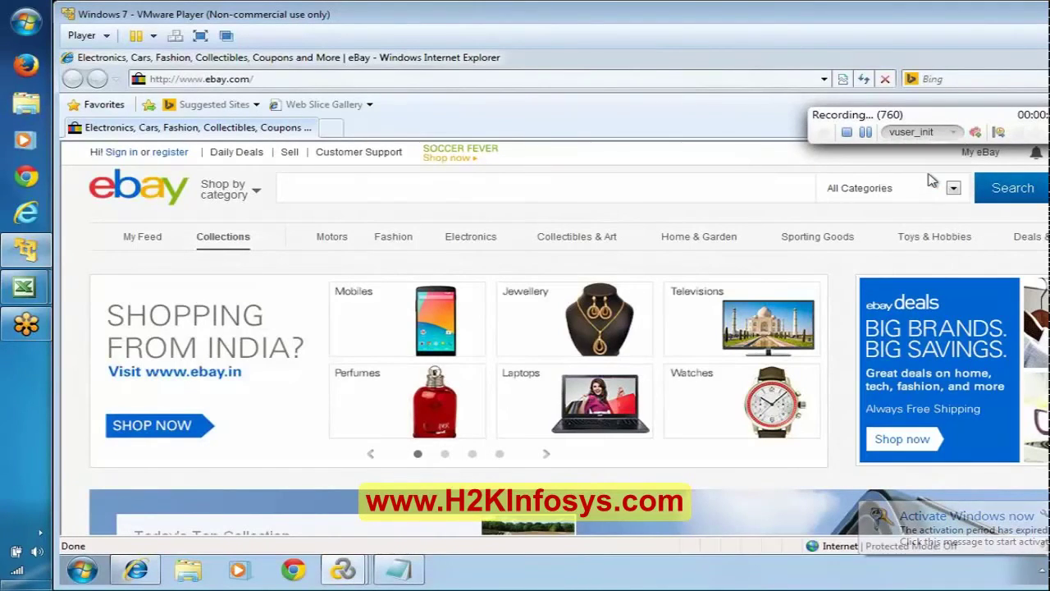
{"action": "left_click", "coordinate": [1035, 175]}
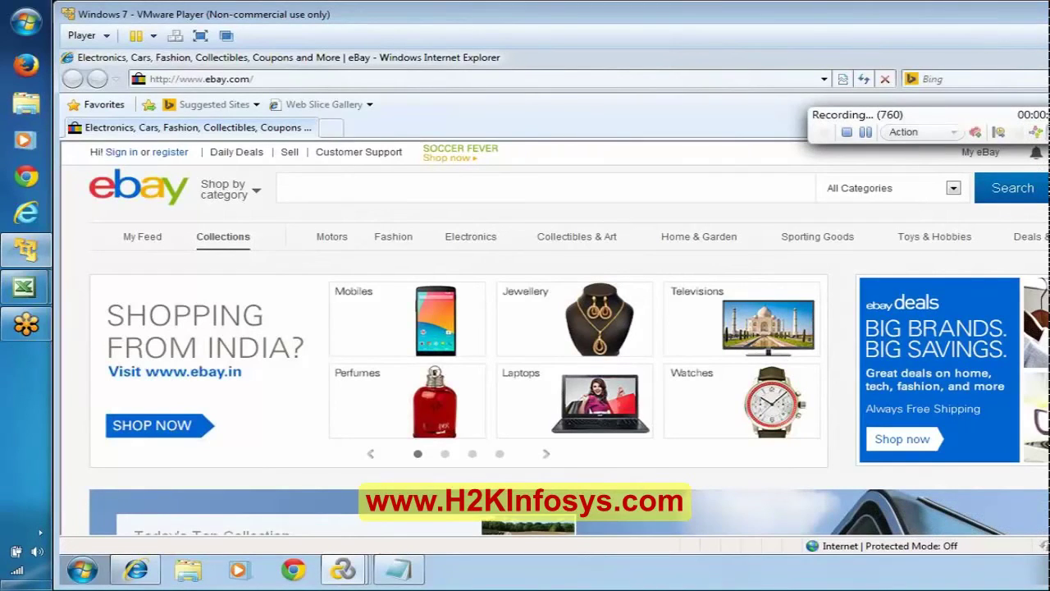
Add the comment 'Click on Sign In Link' and name a new transaction TS01_01_SignInLink.
{"action": "left_click", "coordinate": [1037, 133]}
{"action": "type", "text": "Cl"}
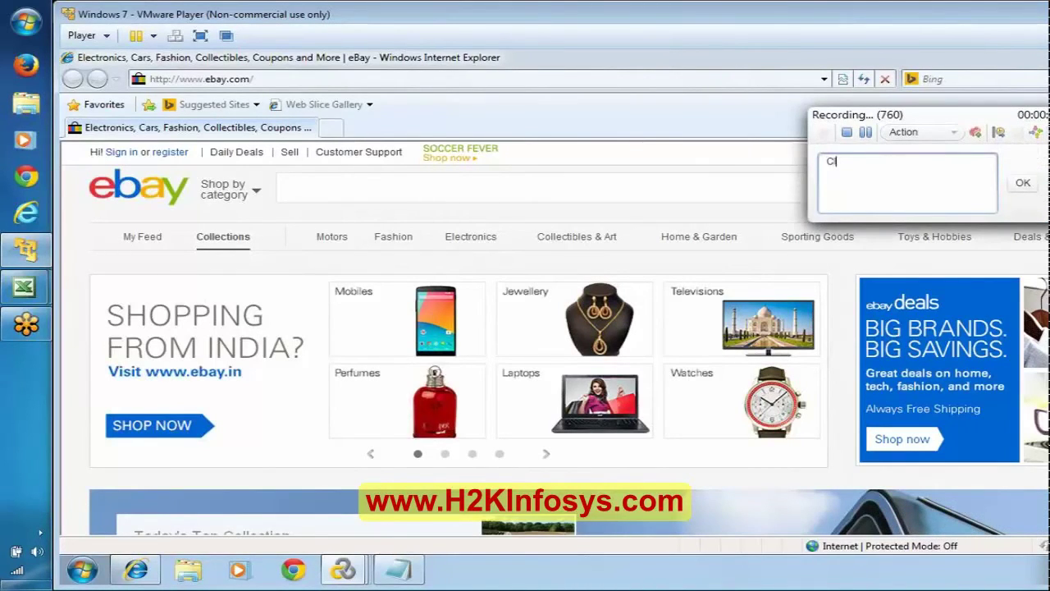
{"action": "type", "text": "ick on Sign In Link"}
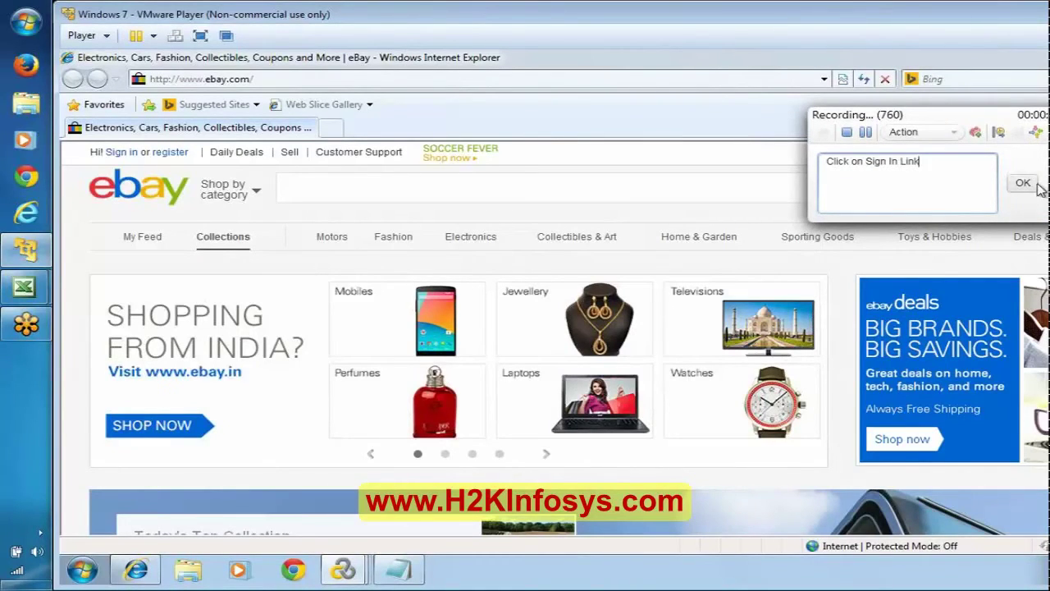
{"action": "left_click", "coordinate": [1023, 182]}
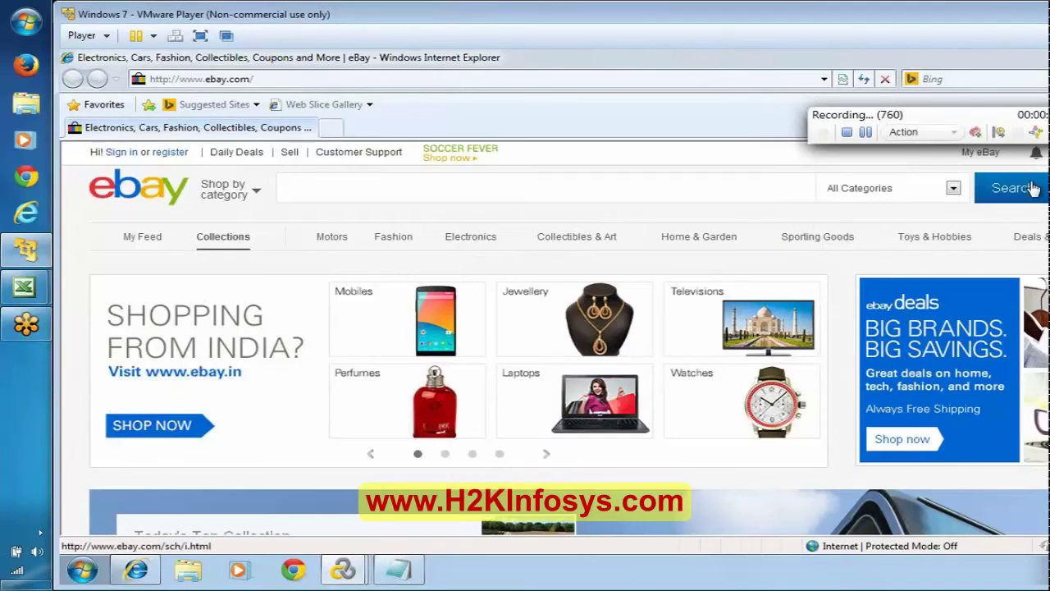
{"action": "left_click", "coordinate": [997, 138]}
{"action": "type", "text": "T"}
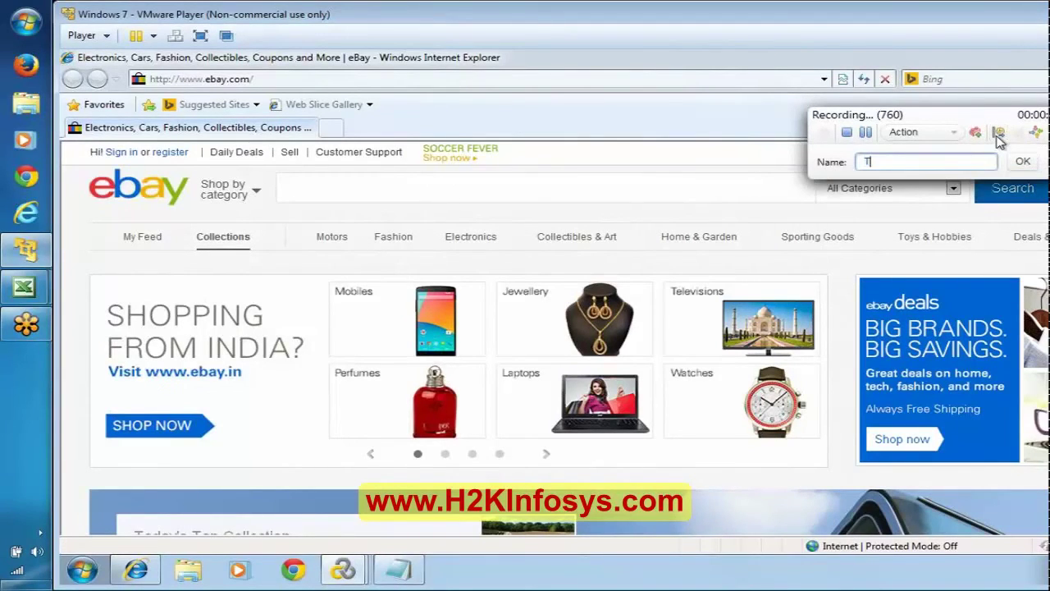
{"action": "type", "text": "S01_01_SignInLink"}
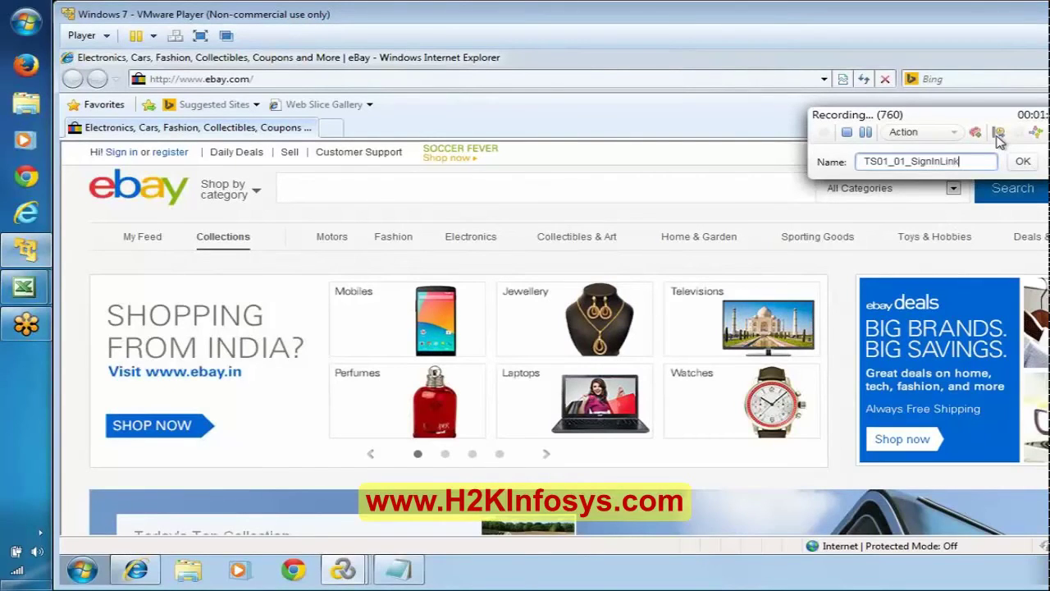
Start transaction TS01_01_SignInLink and follow eBay's Sign in link to the sign-in page.
{"action": "left_click", "coordinate": [1022, 160]}
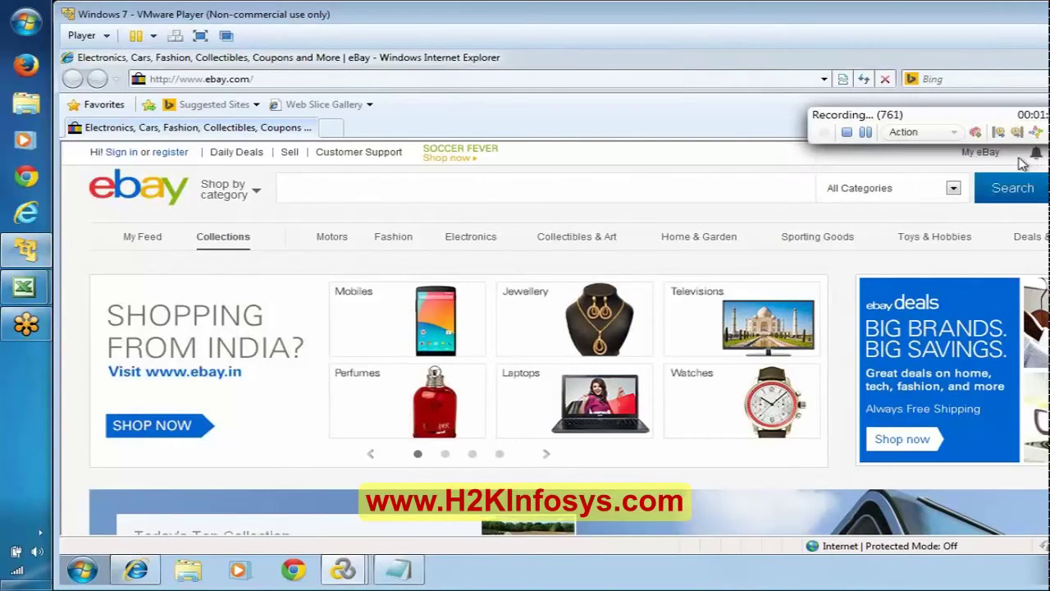
{"action": "left_click", "coordinate": [115, 154]}
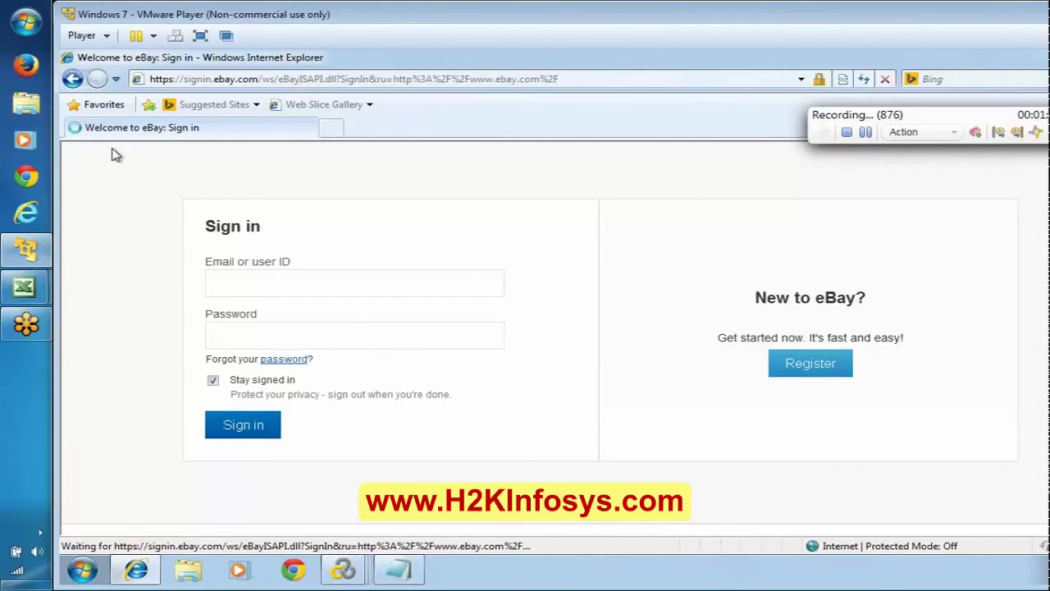
{"action": "left_click", "coordinate": [397, 572]}
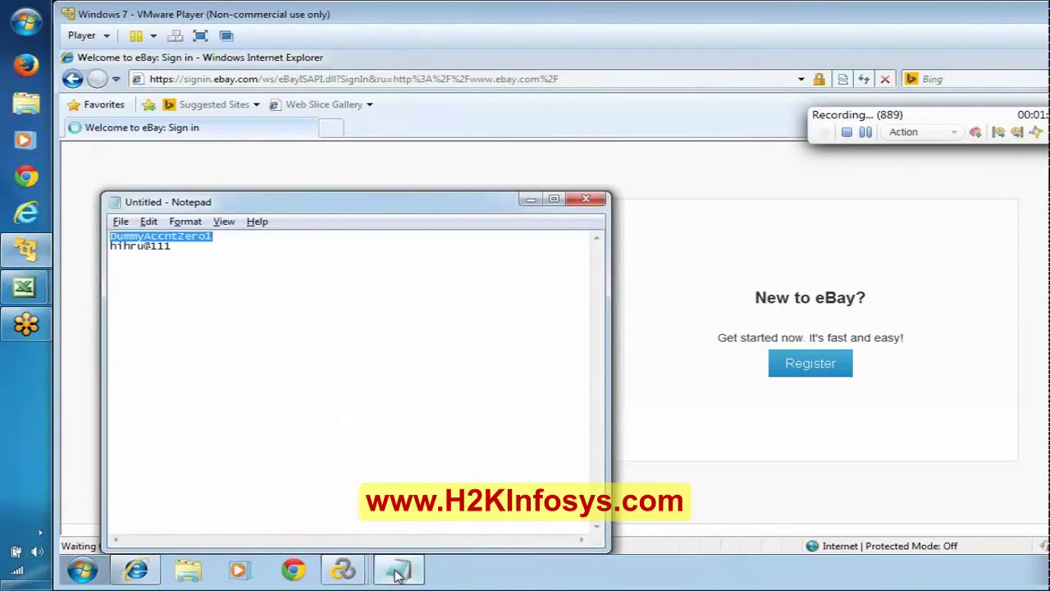
{"action": "left_click", "coordinate": [397, 571]}
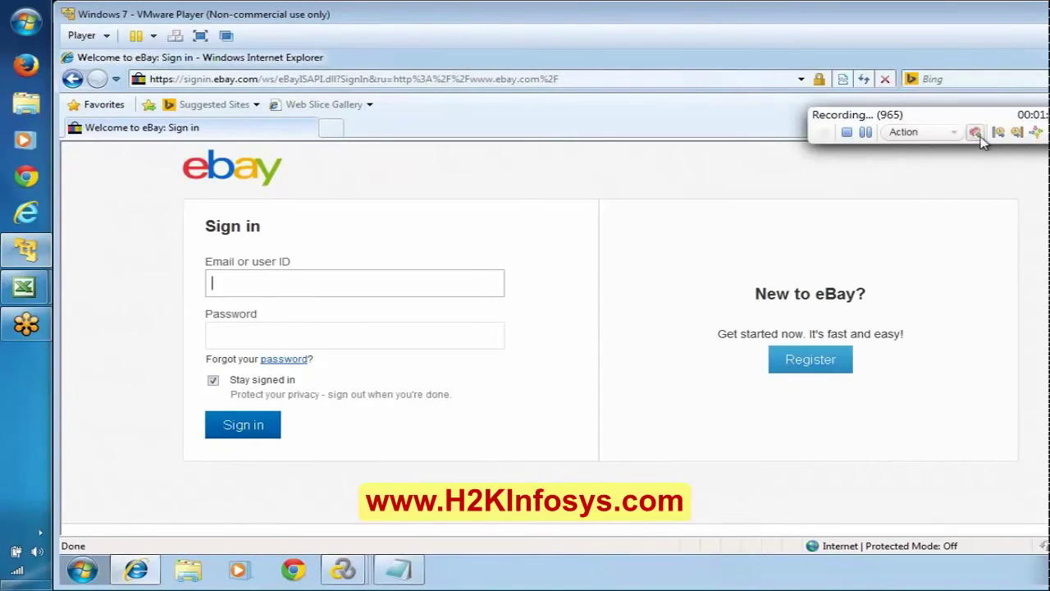
Insert the comment 'Enter Credentials' into the recording.
{"action": "left_click", "coordinate": [1015, 136]}
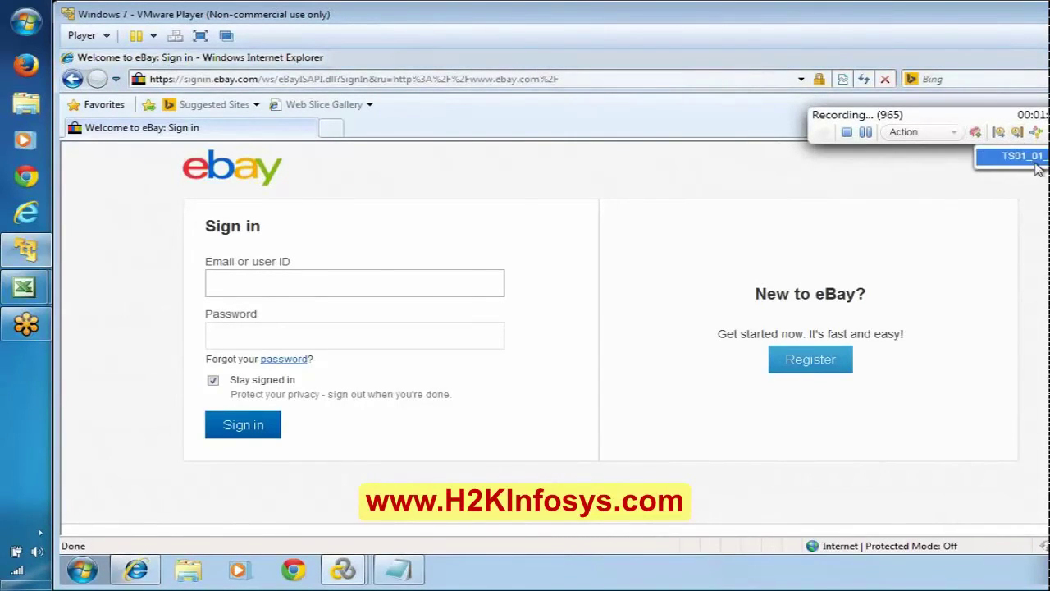
{"action": "left_click", "coordinate": [1034, 161]}
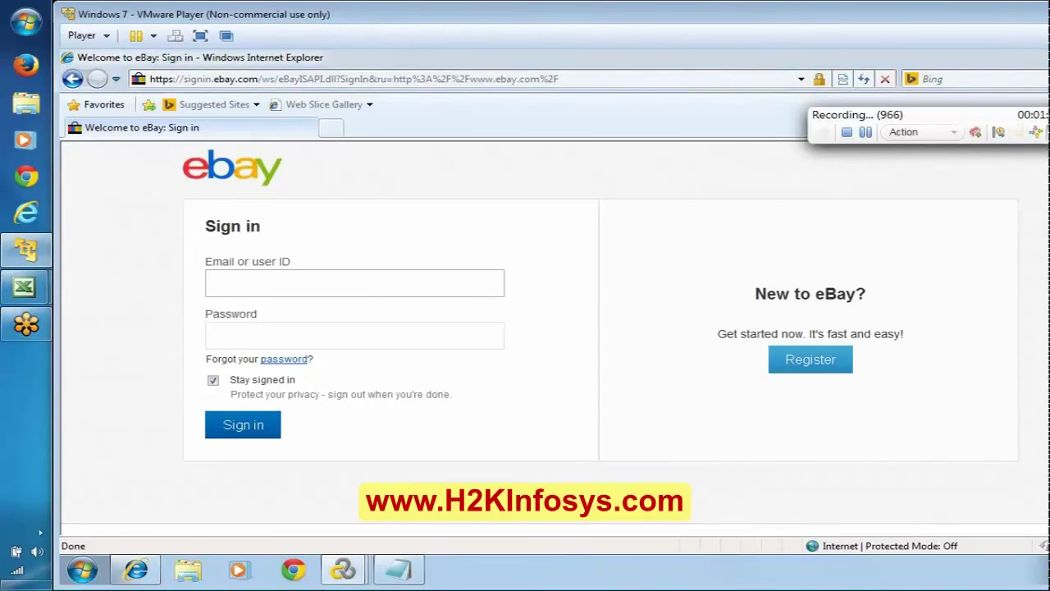
{"action": "type", "text": "Ent"}
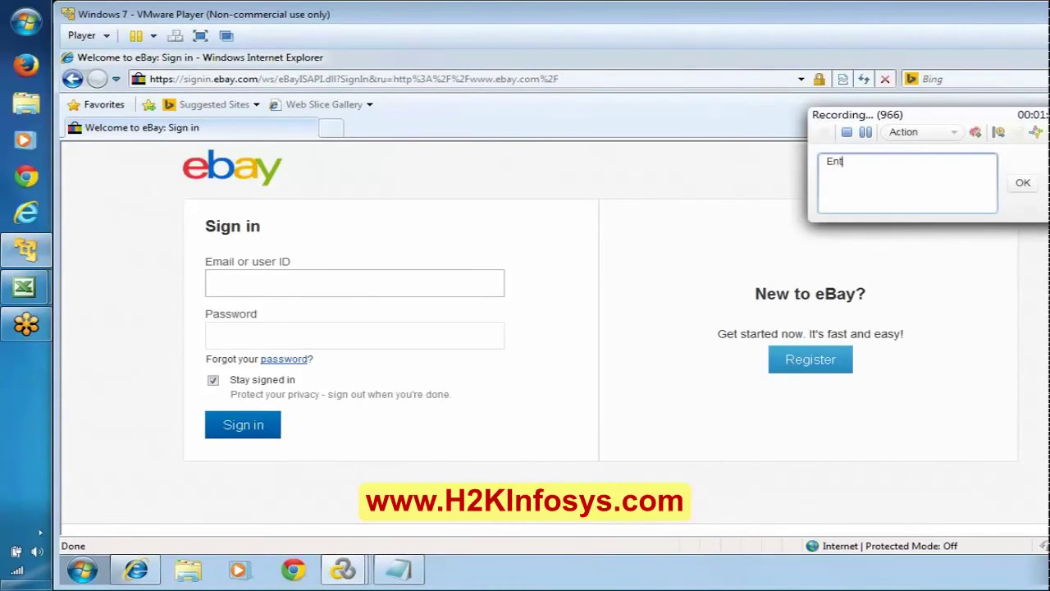
{"action": "type", "text": "er Credentials"}
{"action": "left_click", "coordinate": [1023, 184]}
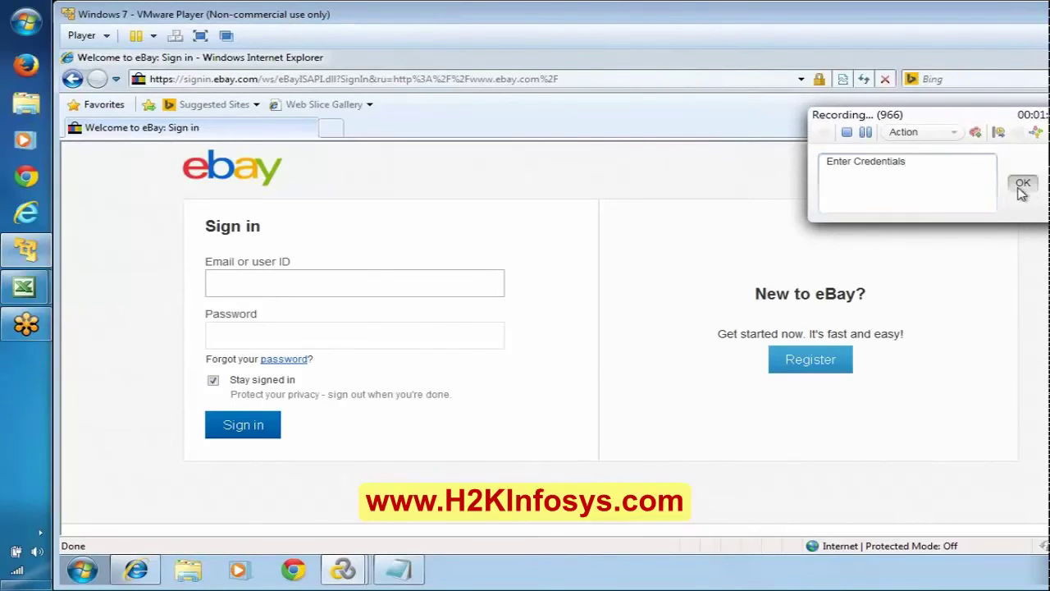
Fill in the account e-mail and password on eBay and clear Stay signed in.
{"action": "left_click", "coordinate": [355, 282]}
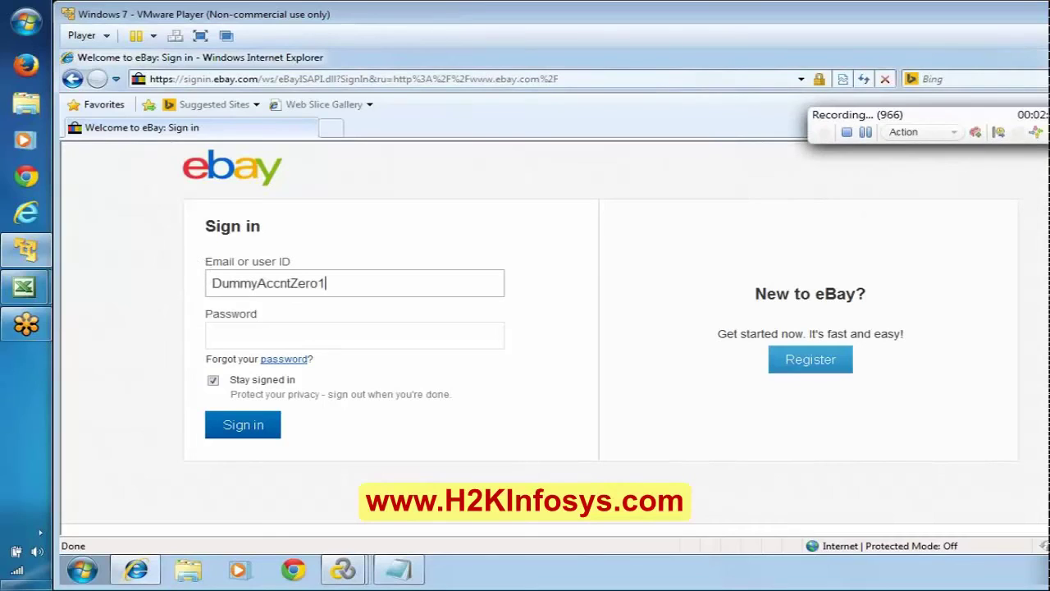
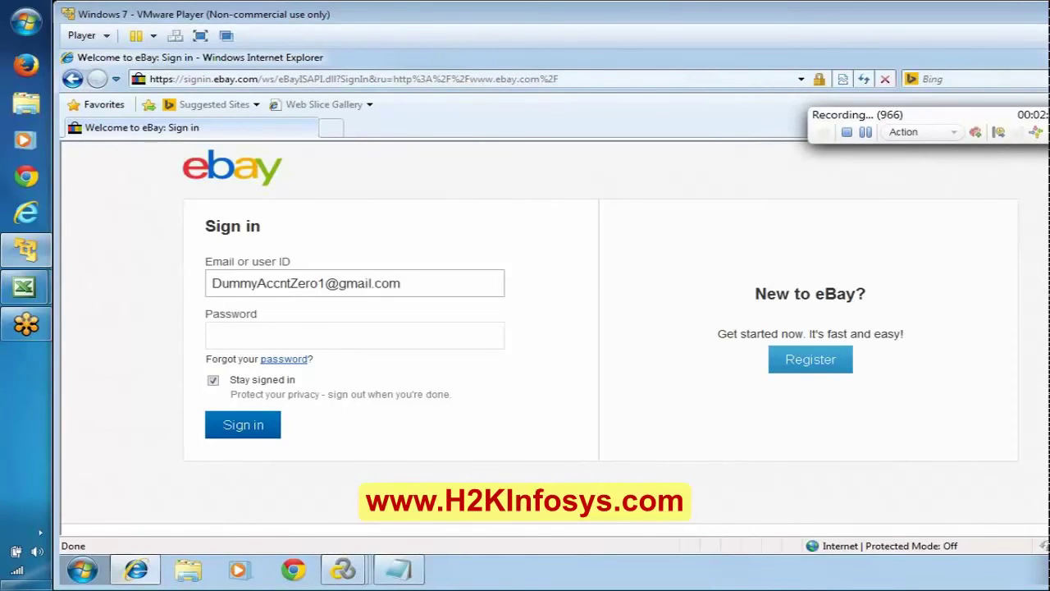
{"action": "key", "text": "Tab"}
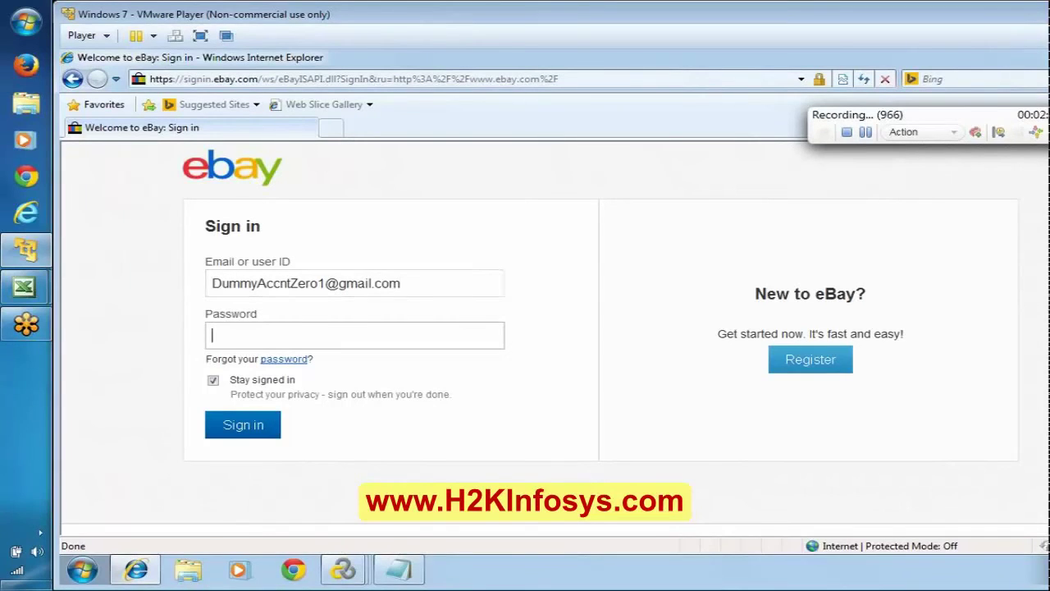
{"action": "type", "text": "•••••••••"}
{"action": "left_click", "coordinate": [213, 380]}
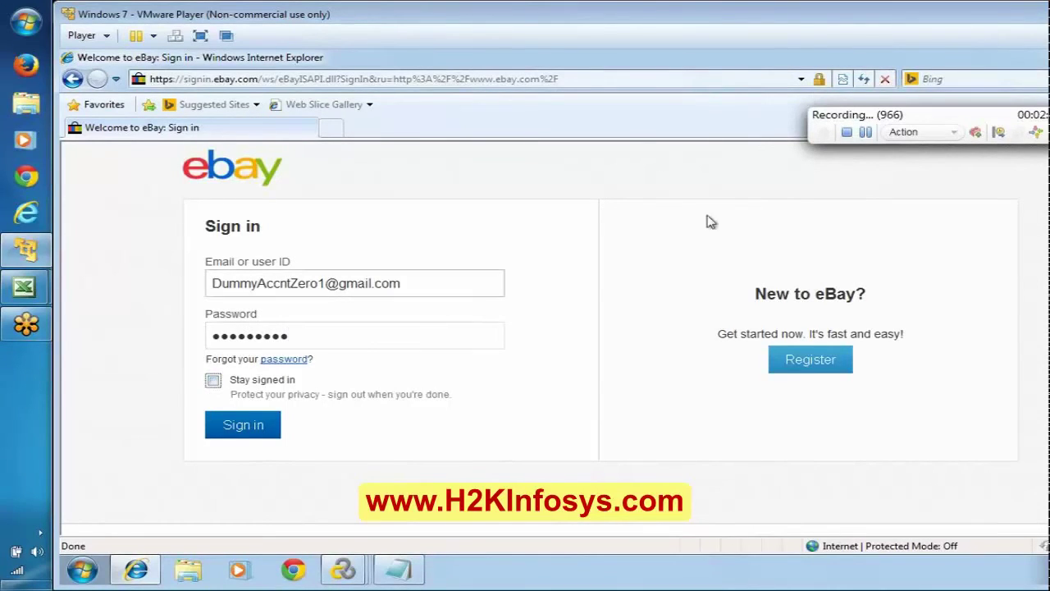
Name a new transaction TS01_02_SignInBtn.
{"action": "left_click", "coordinate": [999, 132]}
{"action": "type", "text": "T"}
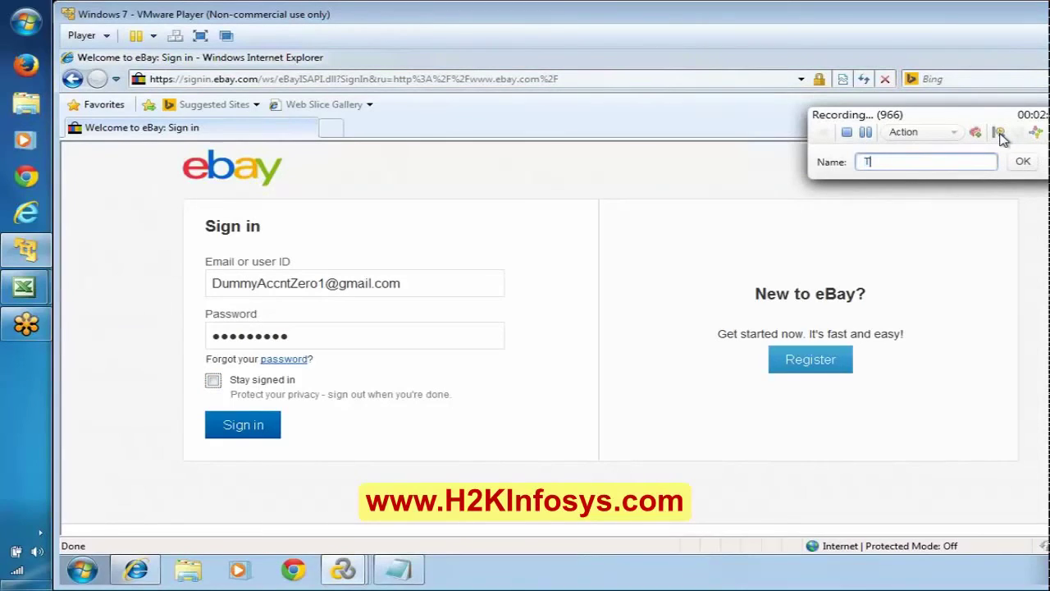
{"action": "type", "text": "S01_"}
{"action": "type", "text": "20"}
{"action": "key", "text": "BackSpace"}
{"action": "key", "text": "BackSpace"}
{"action": "type", "text": "02_SignInBtn"}
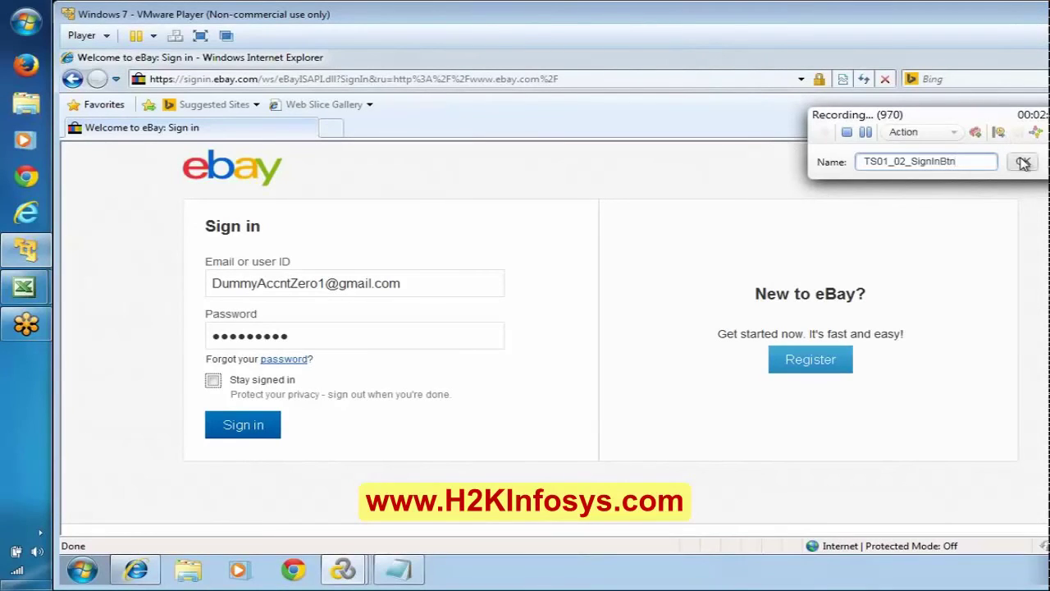
Start transaction TS01_02_SignInBtn and submit the eBay sign-in form.
{"action": "left_click", "coordinate": [1023, 161]}
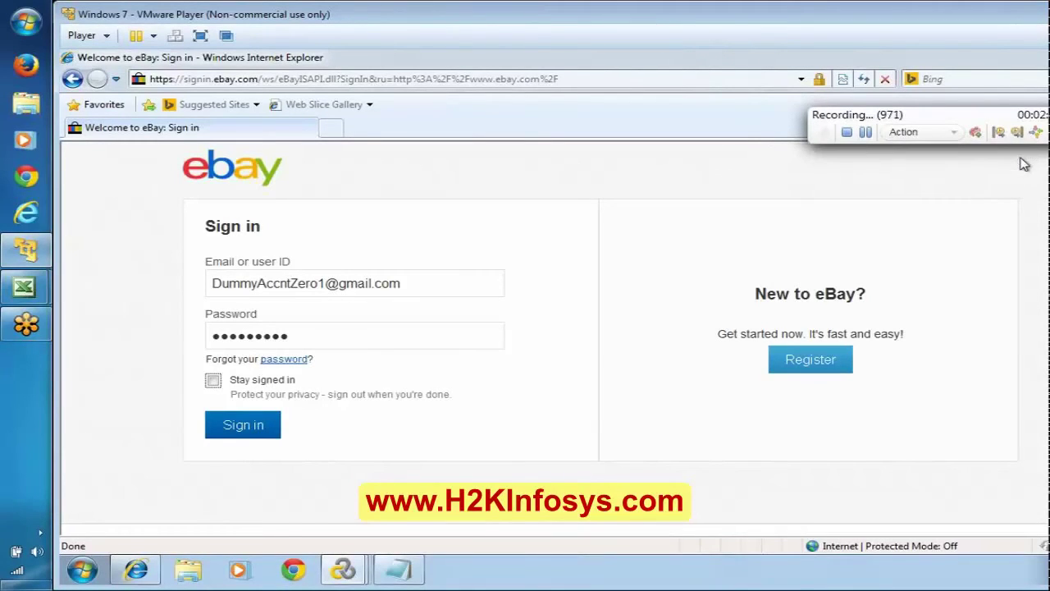
{"action": "left_click", "coordinate": [251, 427]}
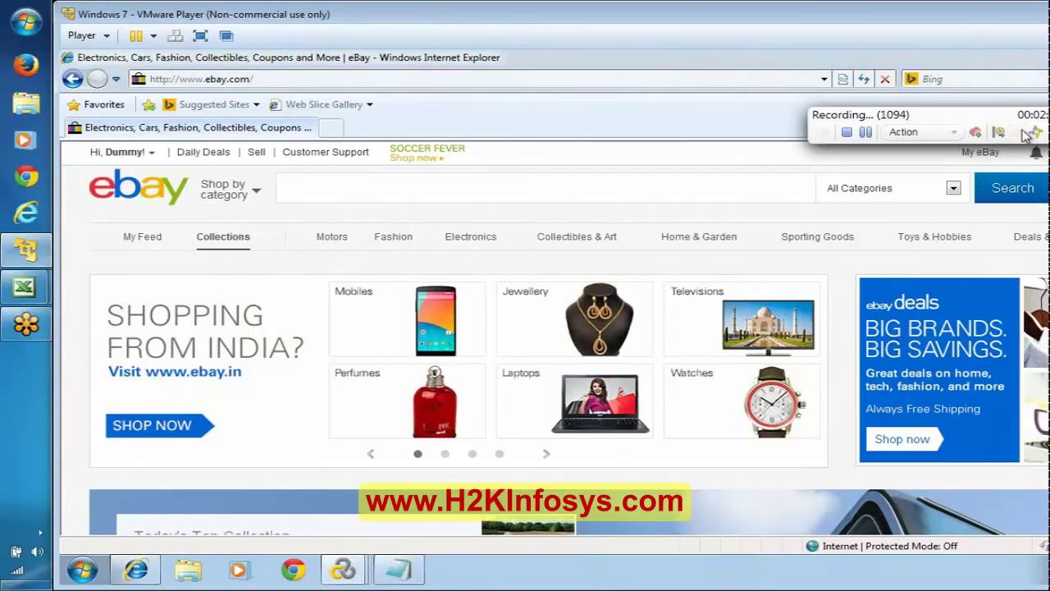
Record into vuser_end, dismiss the Avast popup, and add the comment 'Click on Logout'.
{"action": "left_click", "coordinate": [947, 134]}
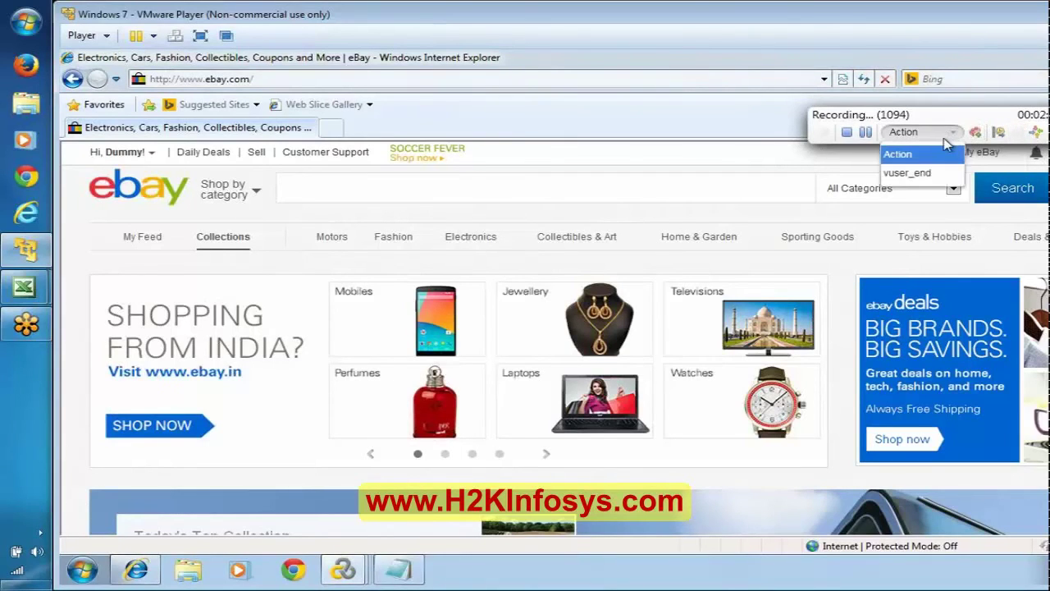
{"action": "left_click", "coordinate": [910, 172]}
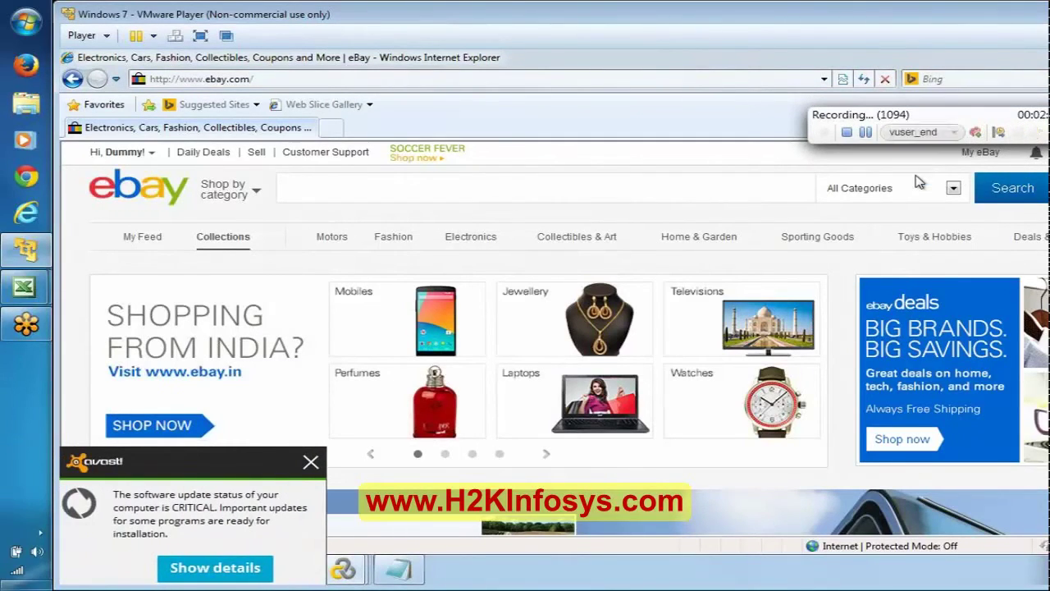
{"action": "left_click", "coordinate": [310, 462]}
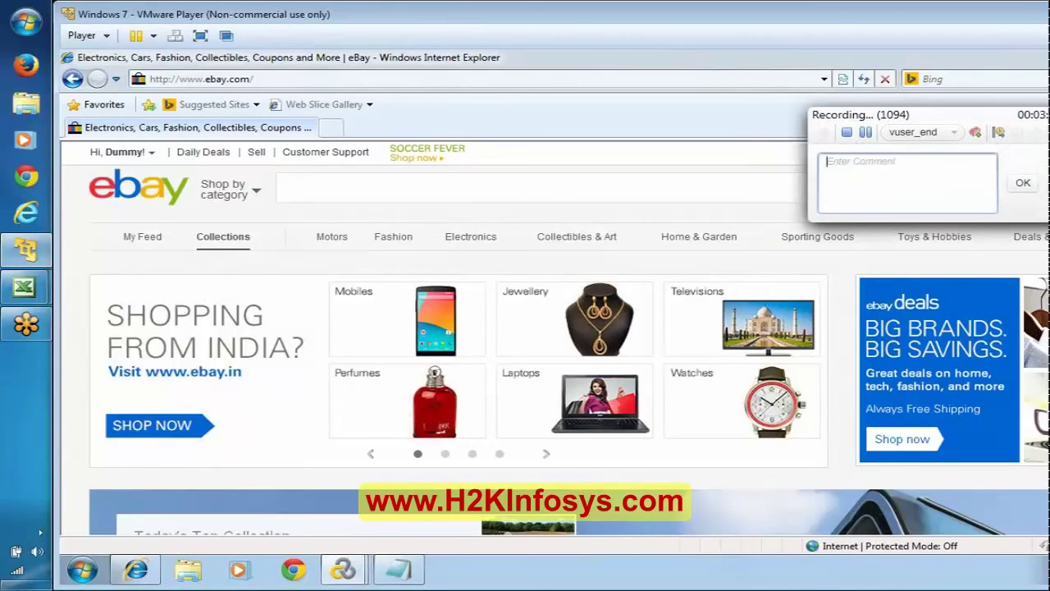
{"action": "type", "text": "Click on Logout"}
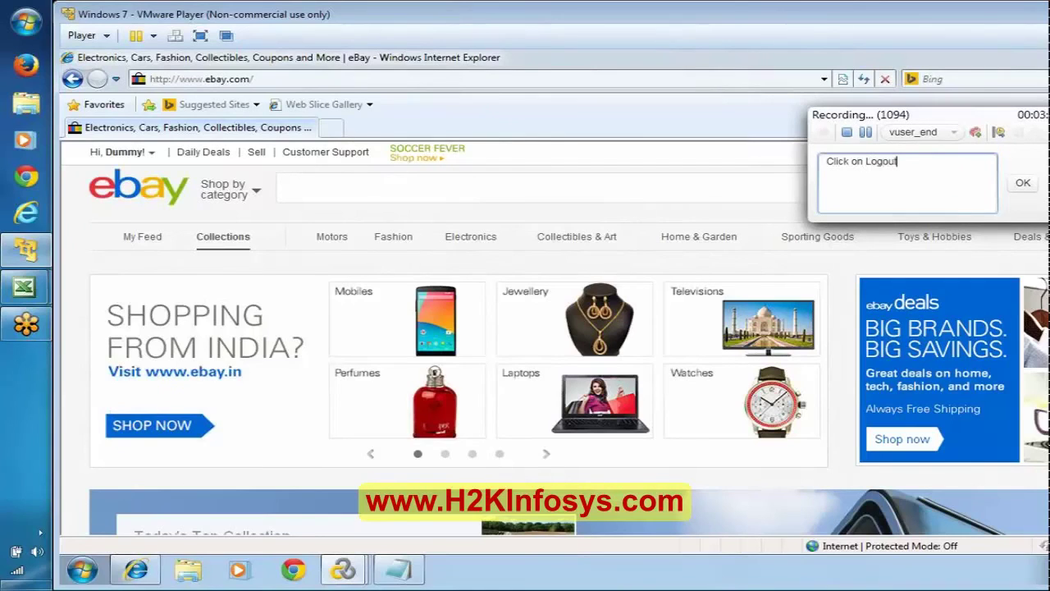
{"action": "left_click", "coordinate": [1024, 184]}
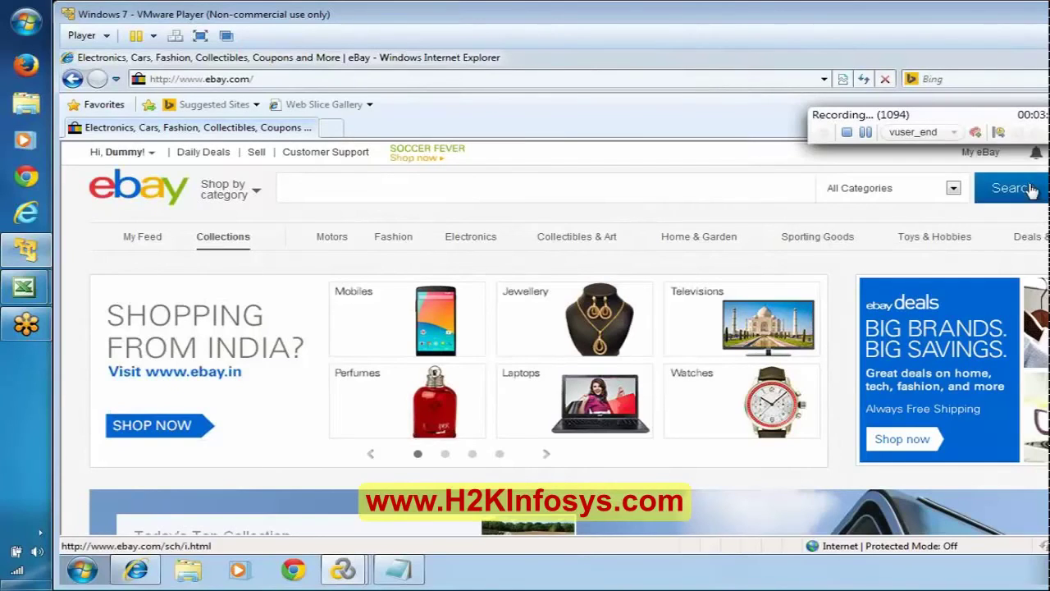
Start a transaction named TS01_03_SignOut.
{"action": "left_click", "coordinate": [1001, 133]}
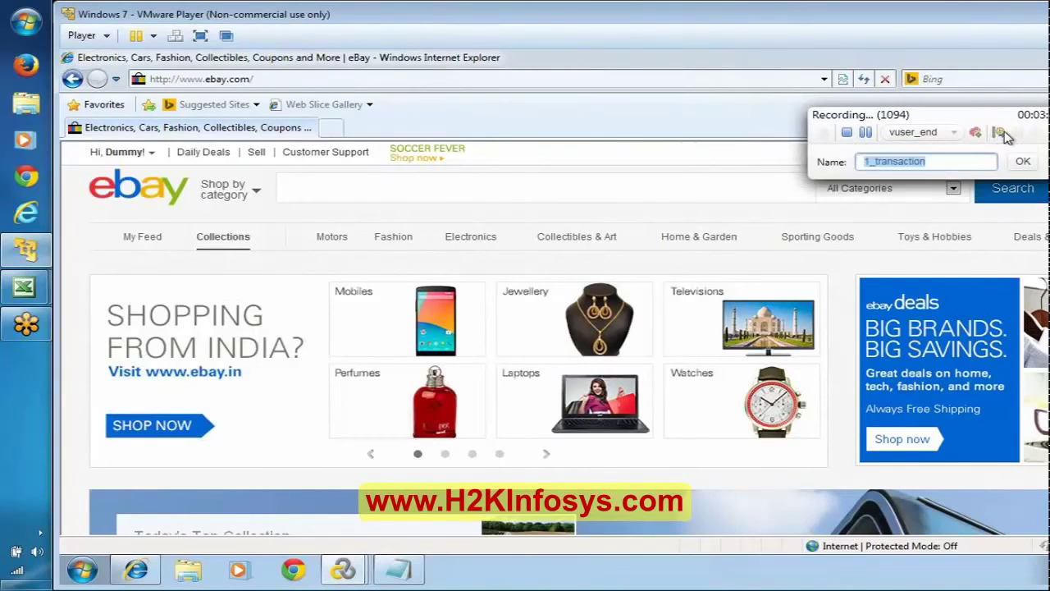
{"action": "type", "text": "TS03_"}
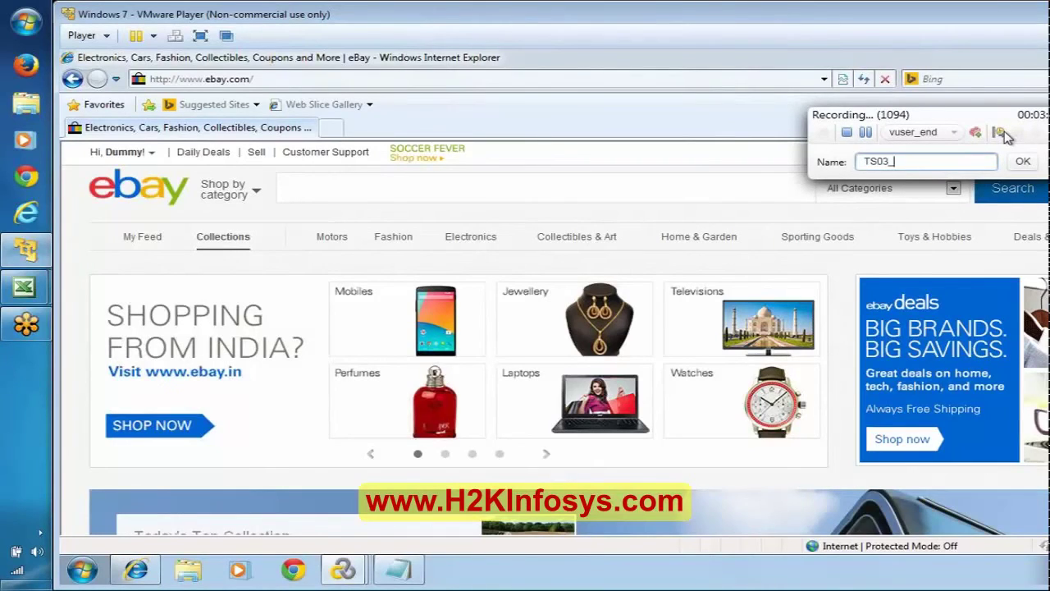
{"action": "key", "text": "BackSpace"}
{"action": "key", "text": "BackSpace"}
{"action": "type", "text": "01_03_SignOut"}
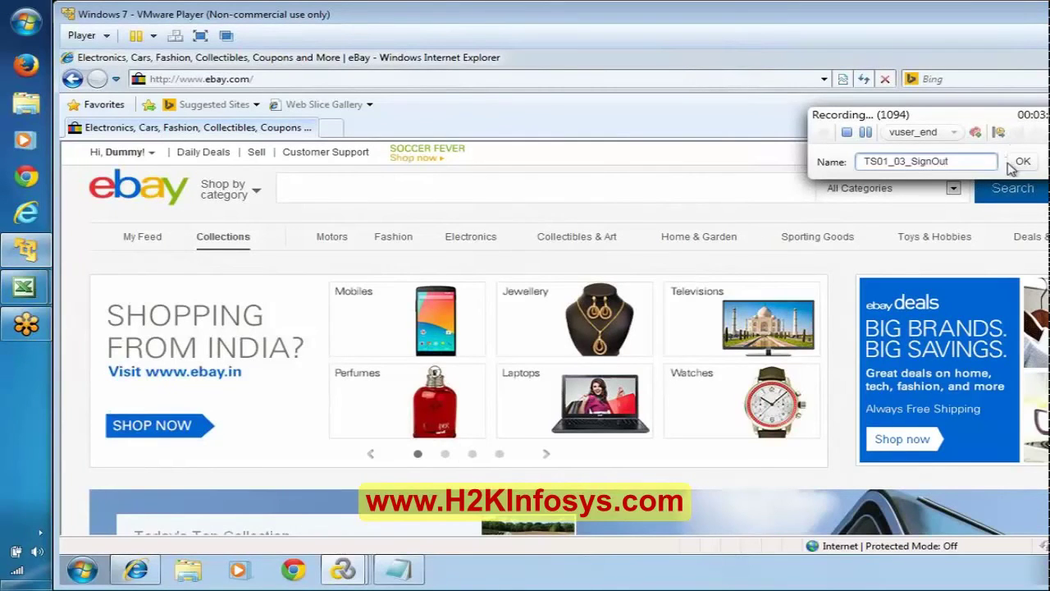
{"action": "left_click", "coordinate": [1024, 163]}
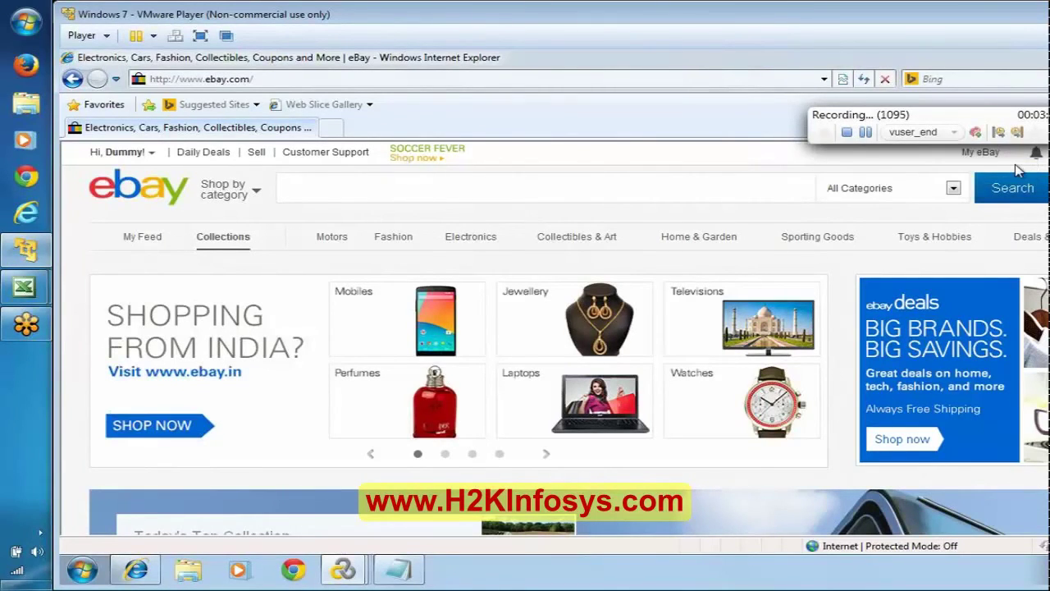
Sign out of eBay from the account menu and stop the recording.
{"action": "left_click", "coordinate": [153, 156]}
{"action": "left_click", "coordinate": [152, 157]}
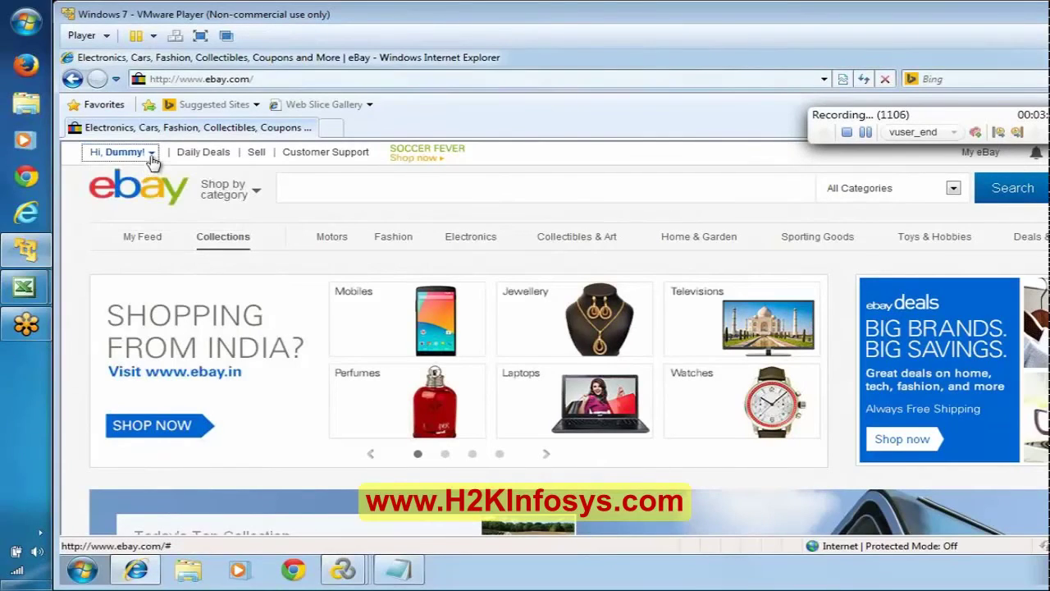
{"action": "left_click", "coordinate": [152, 158]}
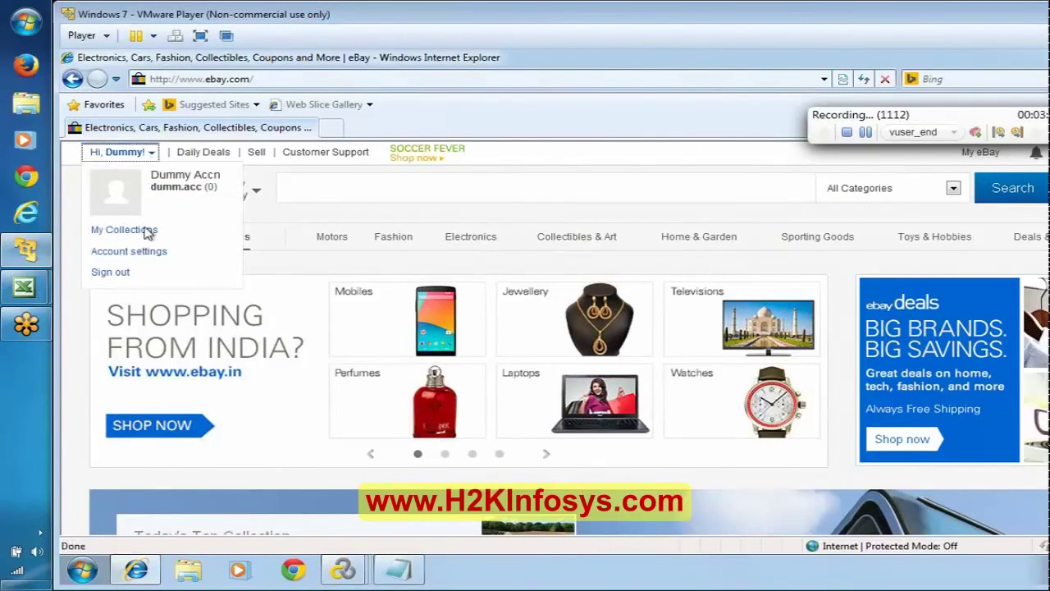
{"action": "left_click", "coordinate": [110, 274]}
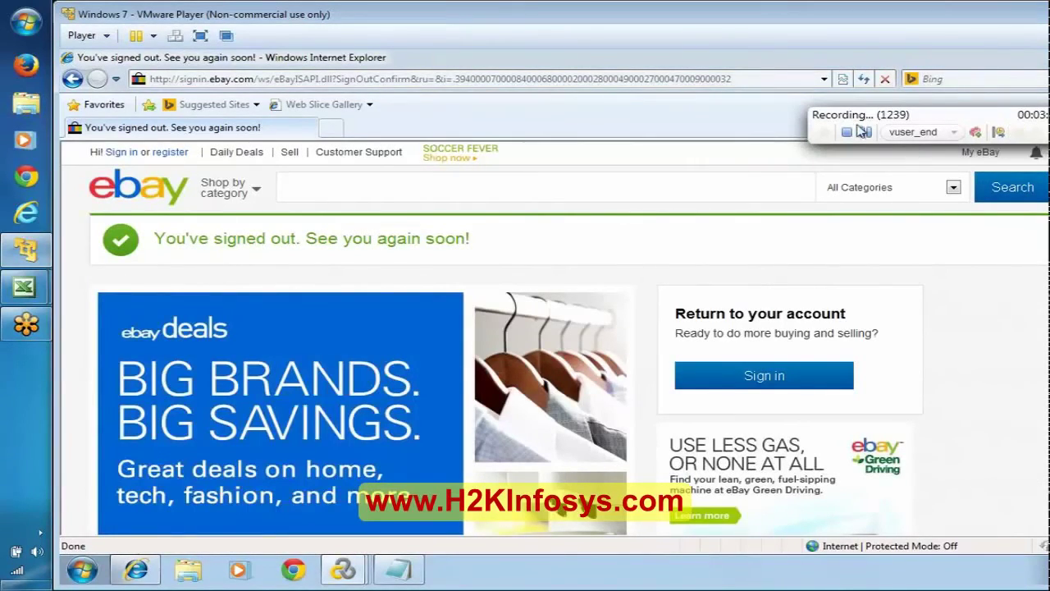
{"action": "left_click", "coordinate": [848, 134]}
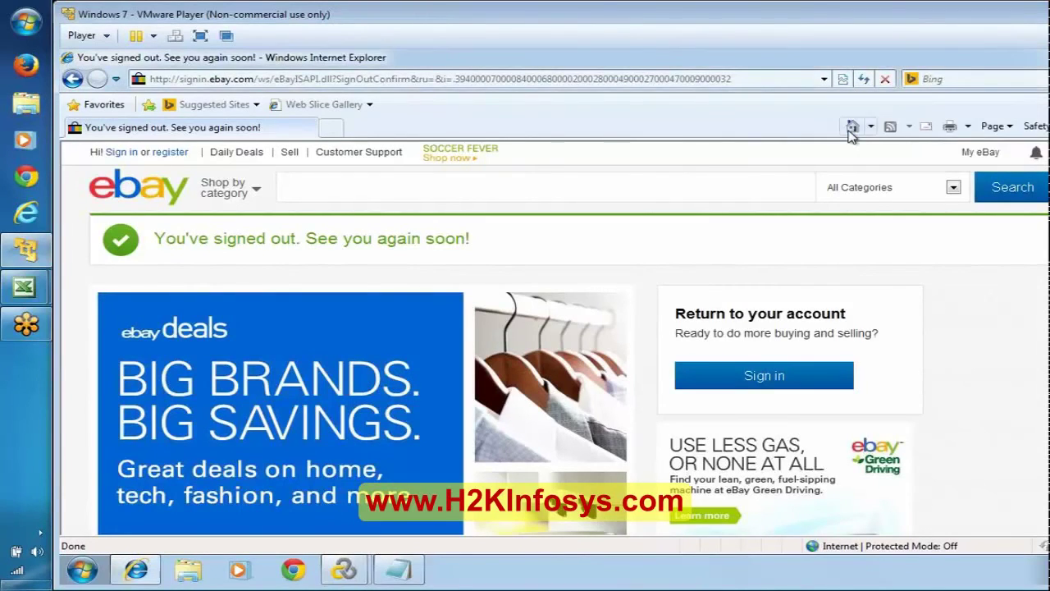
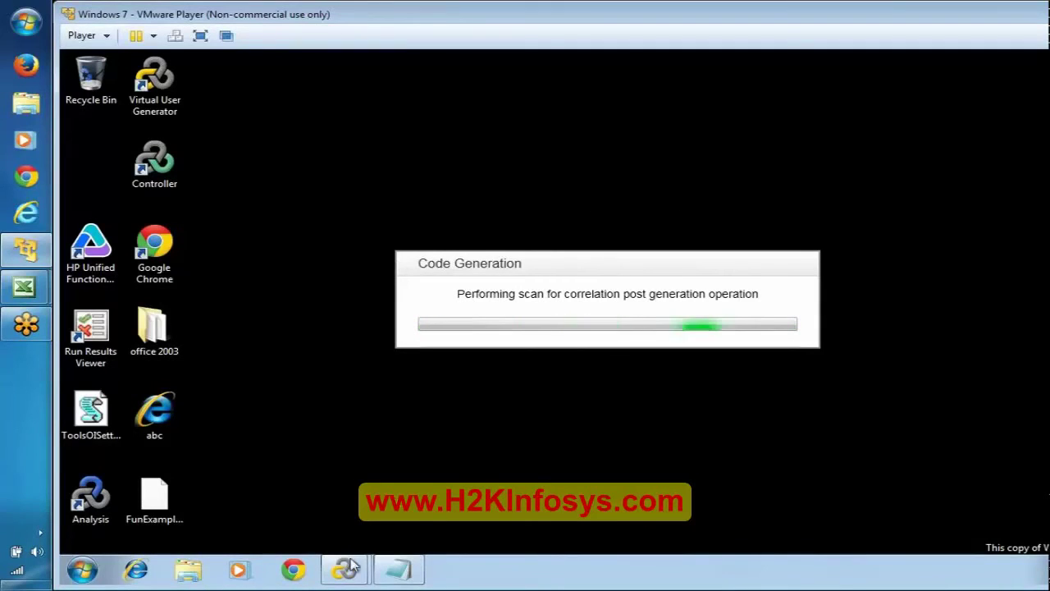
Refresh the Windows desktop from its shortcut menu and open the Start menu.
{"action": "mouse_move", "coordinate": [351, 566]}
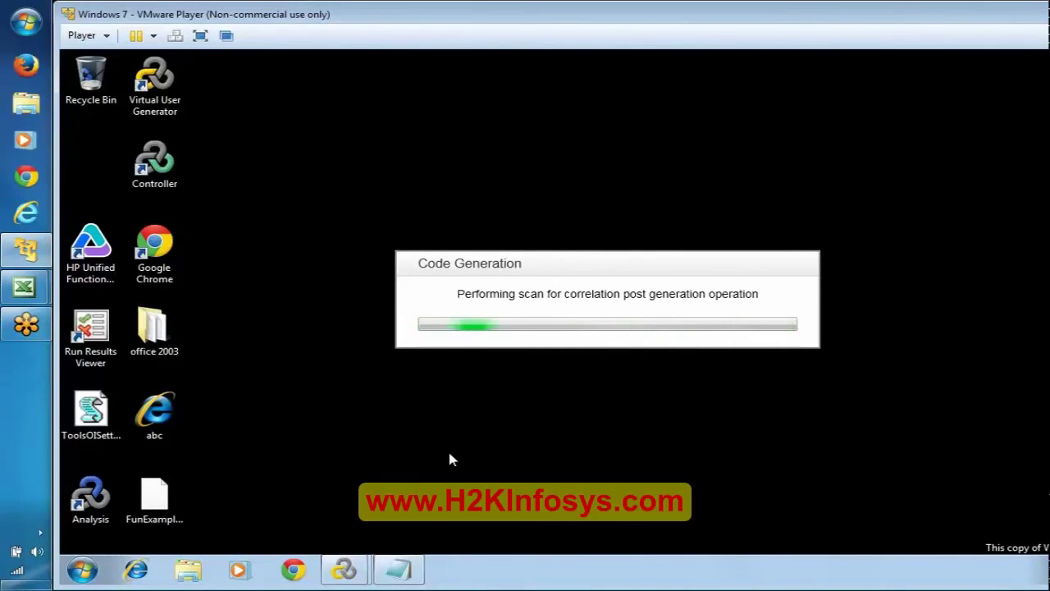
{"action": "right_click", "coordinate": [256, 164]}
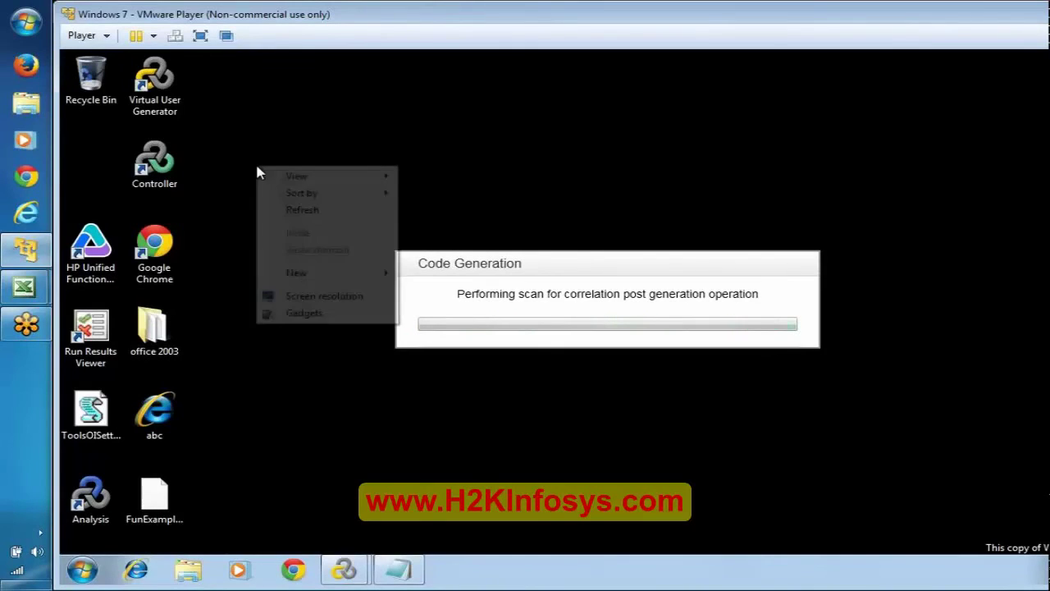
{"action": "left_click", "coordinate": [310, 215]}
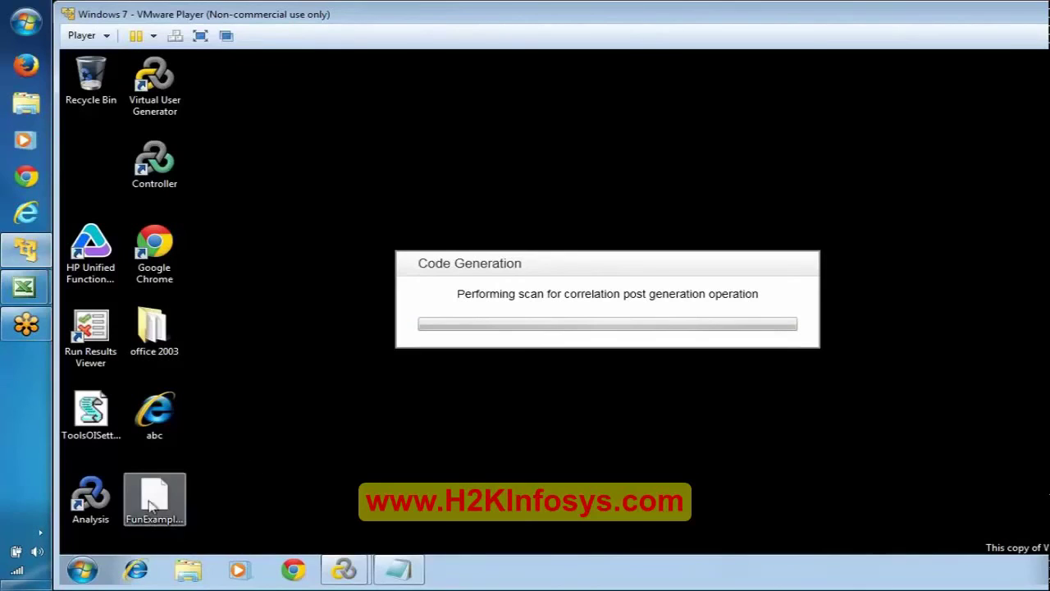
{"action": "left_click", "coordinate": [82, 570]}
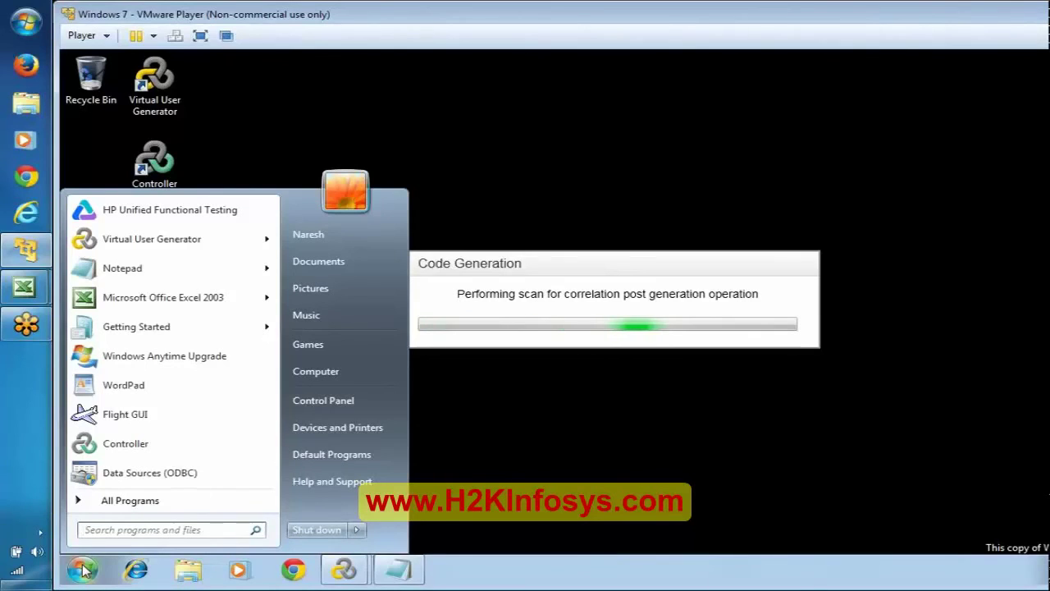
Launch HP Web Tours Application from All Programs > HP Software > HP LoadRunner > Samples > Web.
{"action": "left_click", "coordinate": [115, 502]}
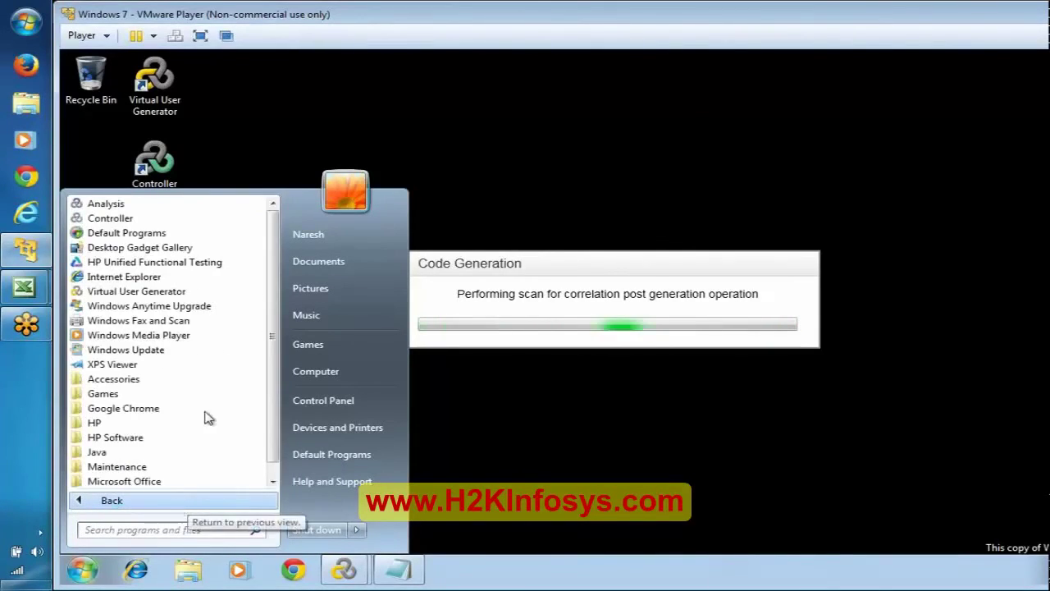
{"action": "left_click", "coordinate": [271, 481]}
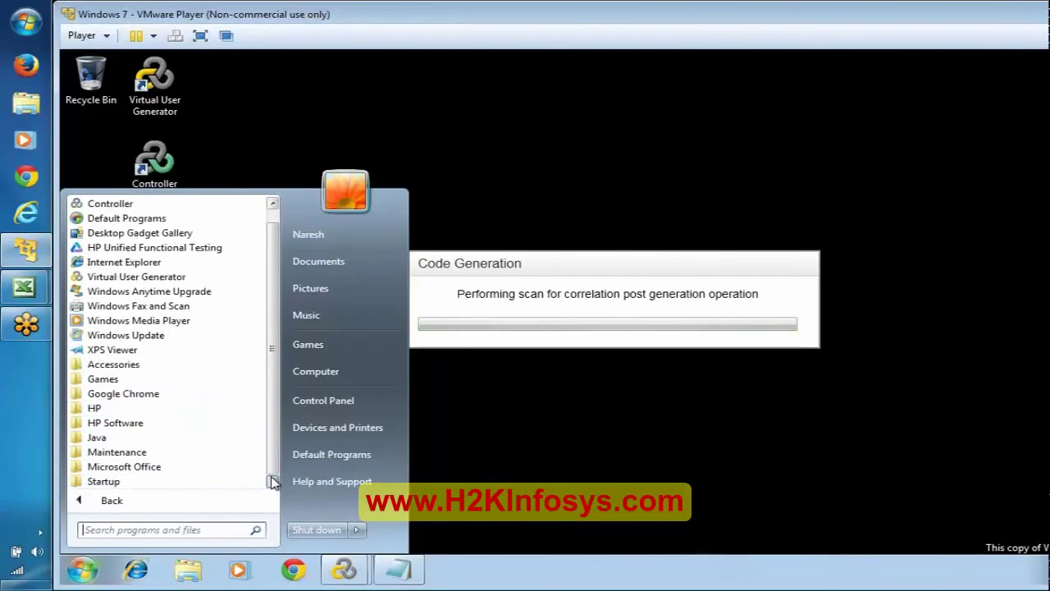
{"action": "left_click", "coordinate": [100, 409]}
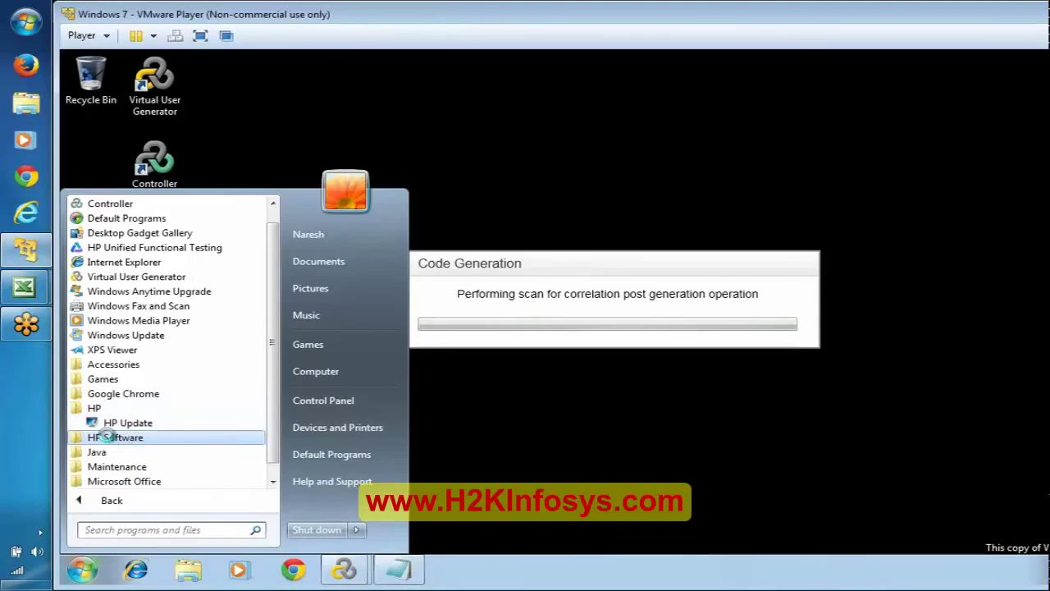
{"action": "left_click", "coordinate": [116, 439]}
{"action": "scroll", "coordinate": [271, 476], "scroll_direction": "down", "scroll_amount": 2}
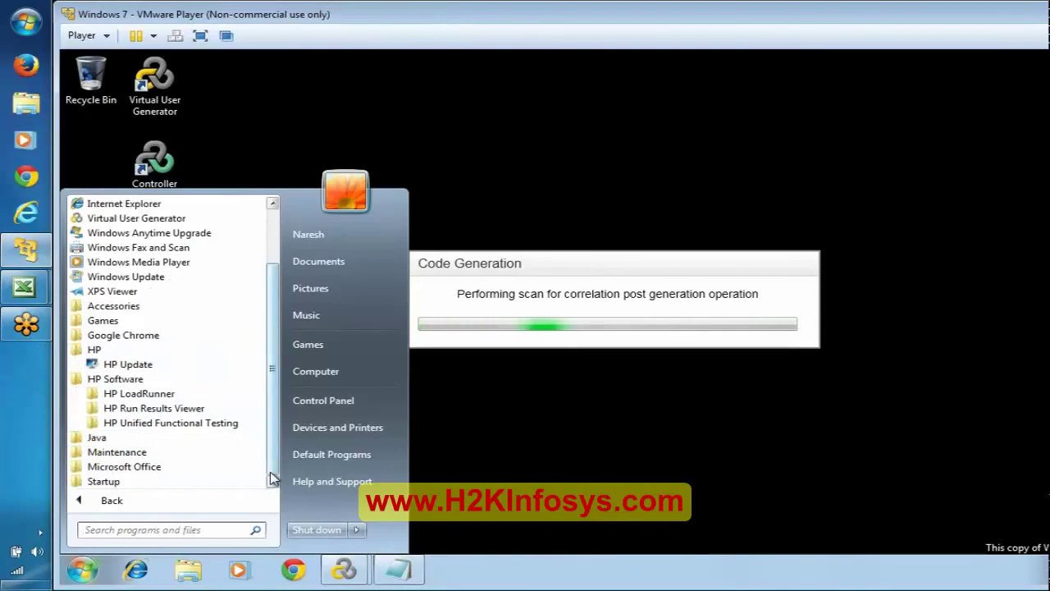
{"action": "left_click", "coordinate": [146, 393]}
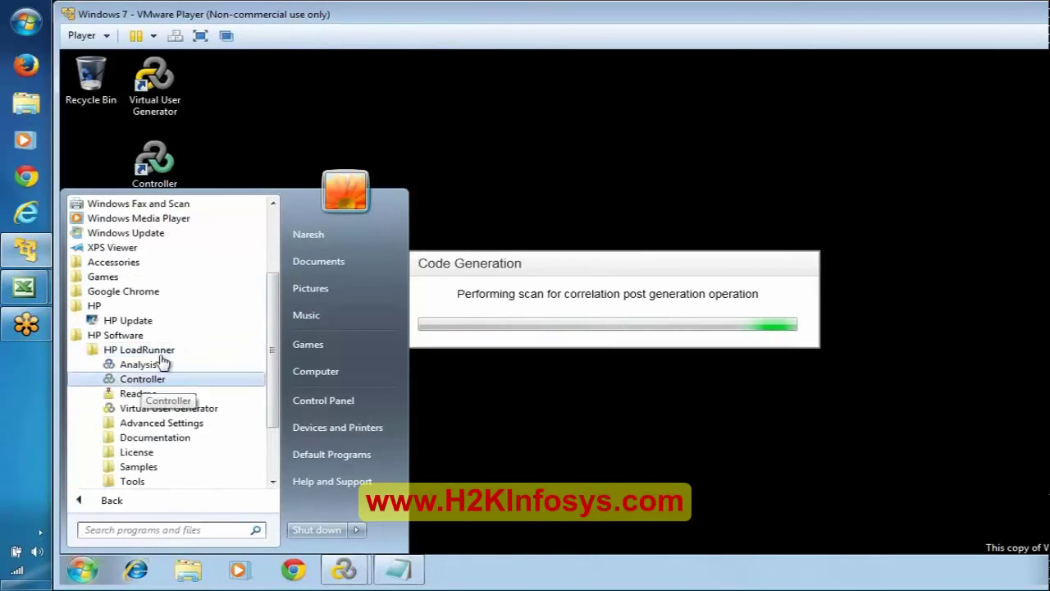
{"action": "left_click", "coordinate": [144, 467]}
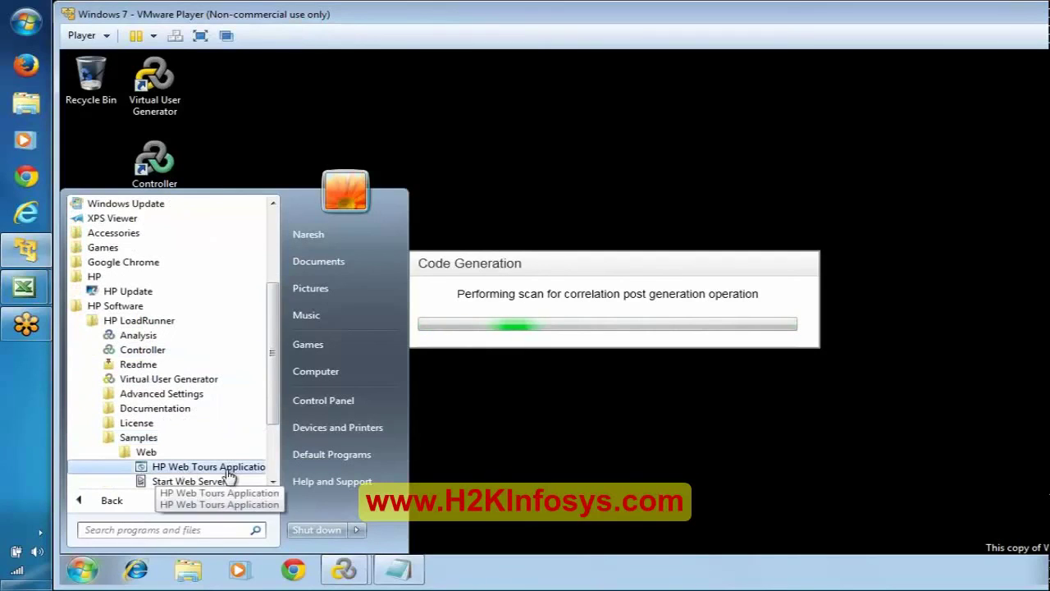
{"action": "scroll", "coordinate": [274, 466], "scroll_direction": "down", "scroll_amount": 2}
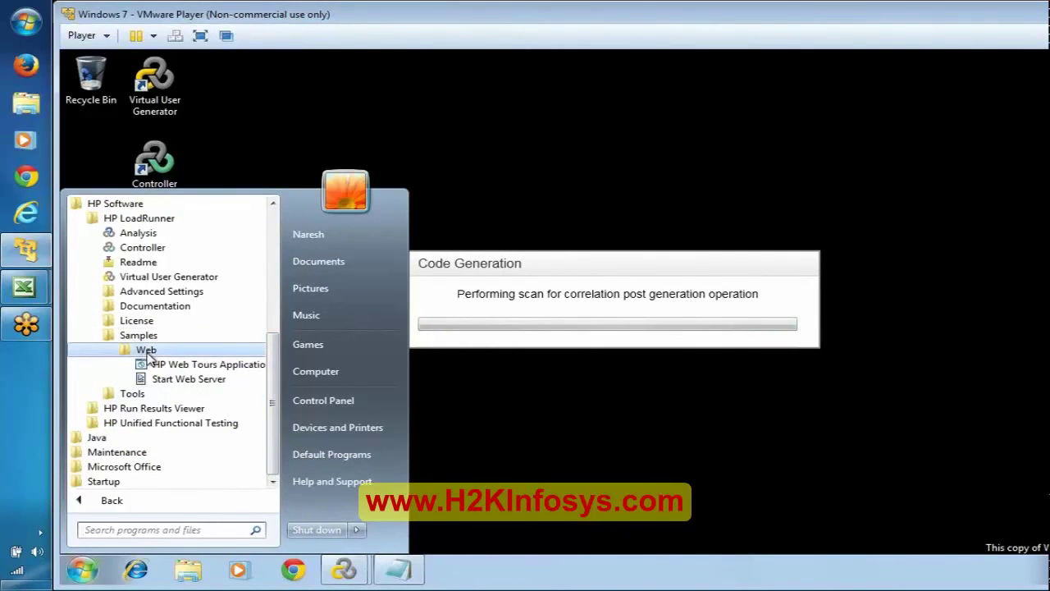
{"action": "left_click", "coordinate": [217, 366]}
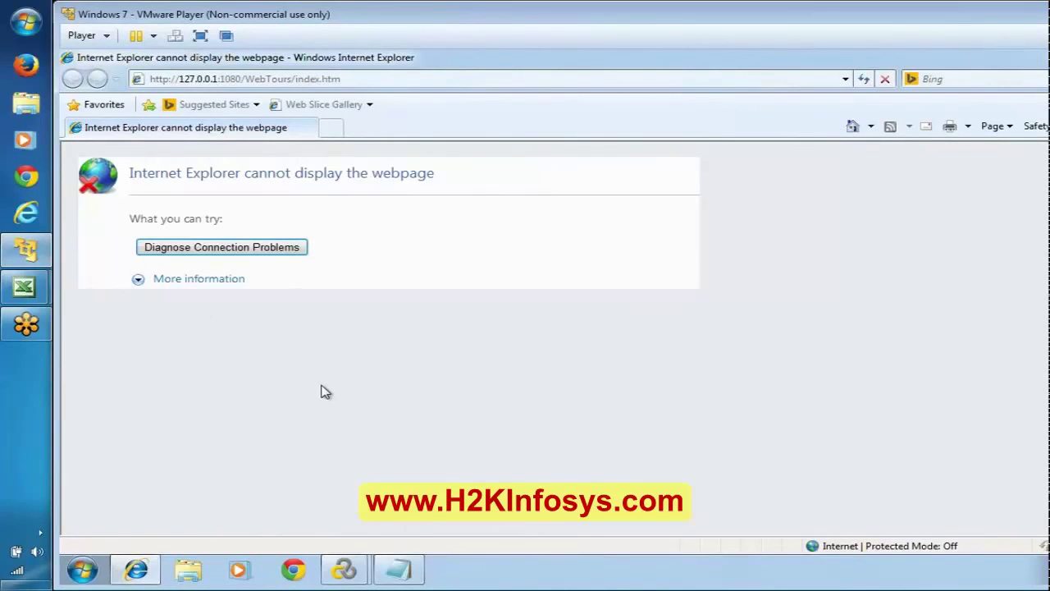
Check the 127.0.0.1:1080 WebTours address in Internet Explorer, then return to the page.
{"action": "left_click", "coordinate": [395, 80]}
{"action": "left_click", "coordinate": [439, 336]}
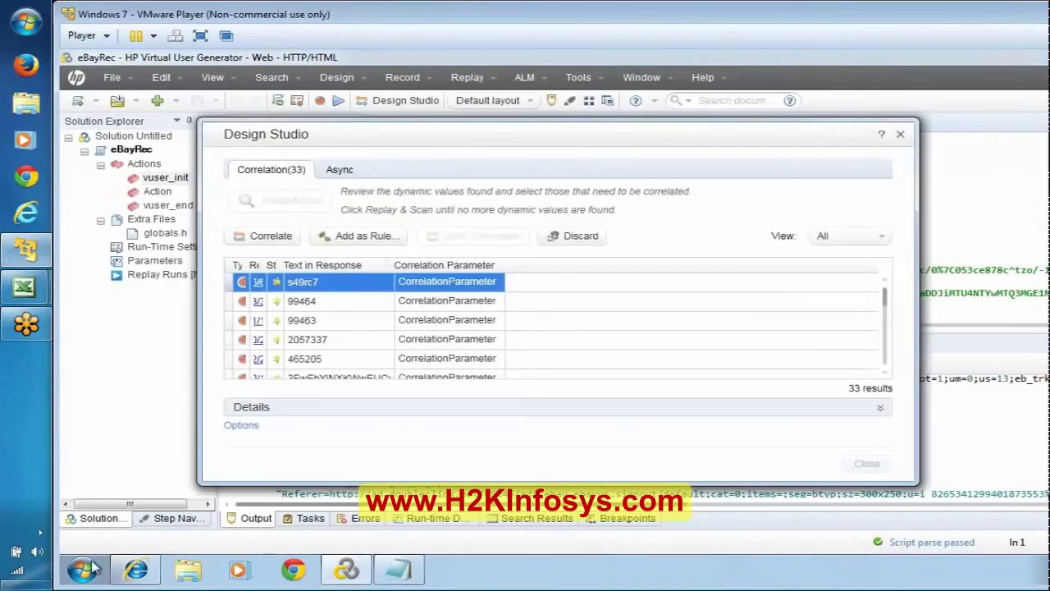
Launch Start Web Server from the HP LoadRunner Samples > Web Start menu folder.
{"action": "left_click", "coordinate": [83, 570]}
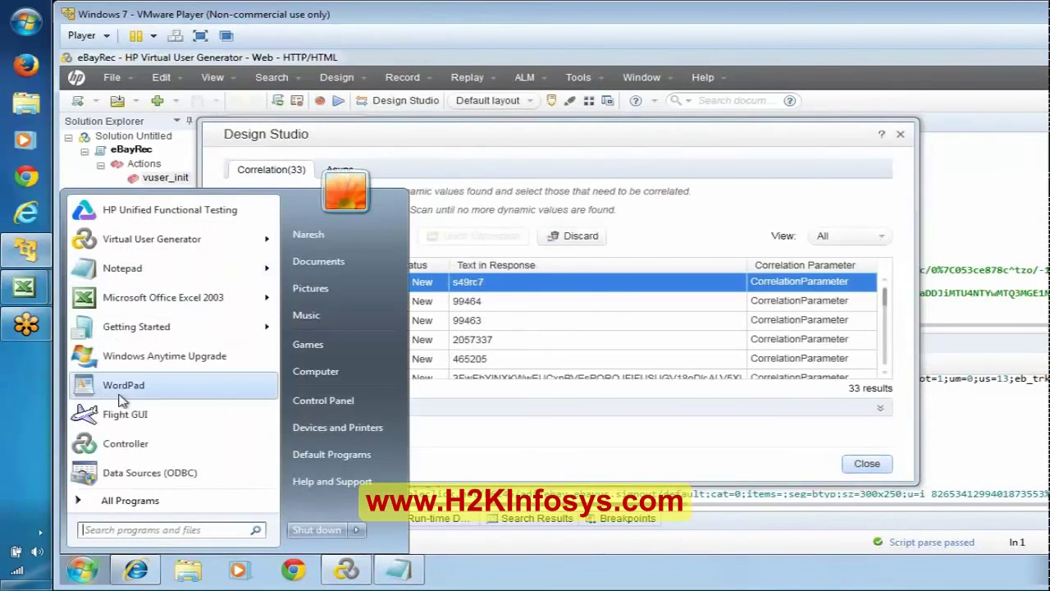
{"action": "left_click", "coordinate": [149, 501]}
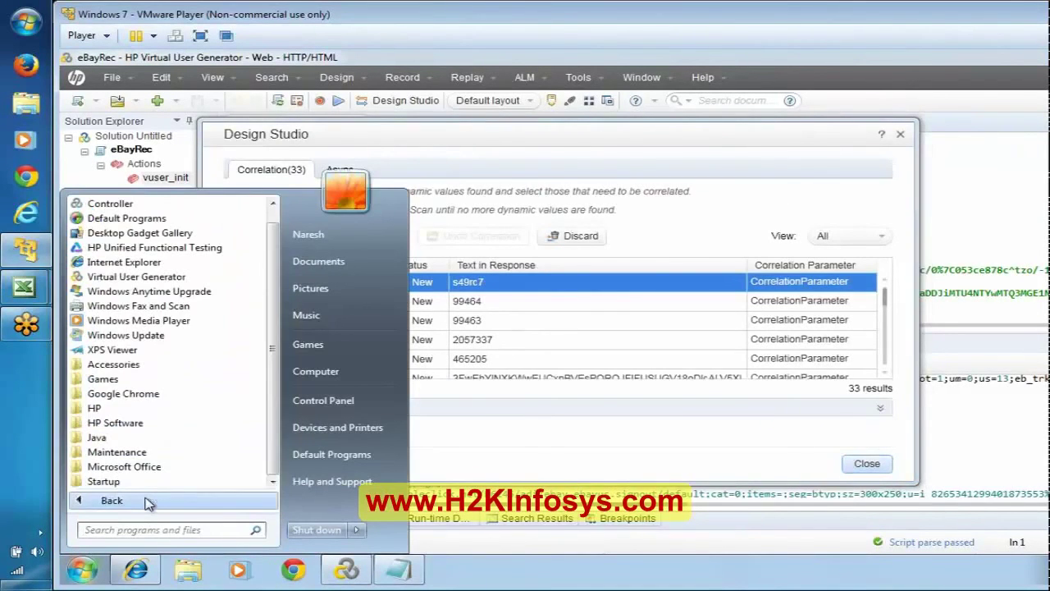
{"action": "left_click", "coordinate": [97, 424]}
{"action": "left_click", "coordinate": [135, 438]}
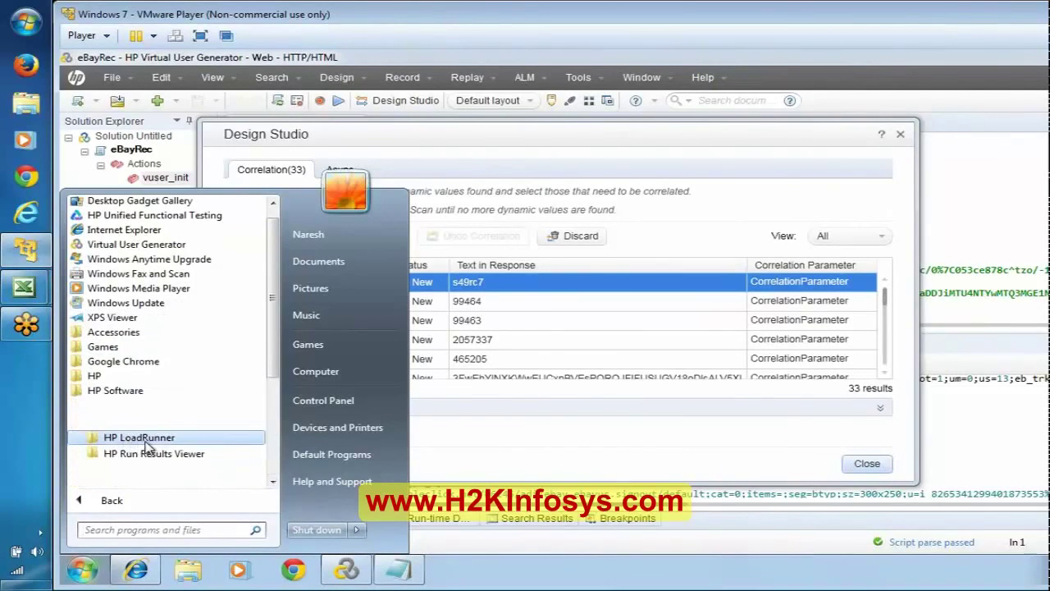
{"action": "left_click", "coordinate": [136, 466]}
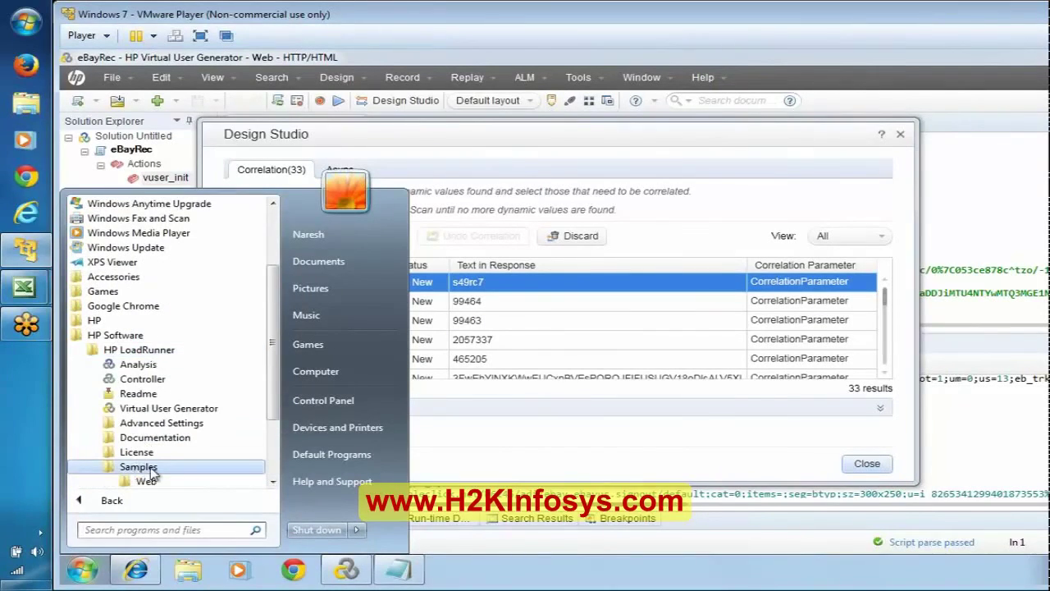
{"action": "scroll", "coordinate": [146, 411], "scroll_direction": "down", "scroll_amount": 3}
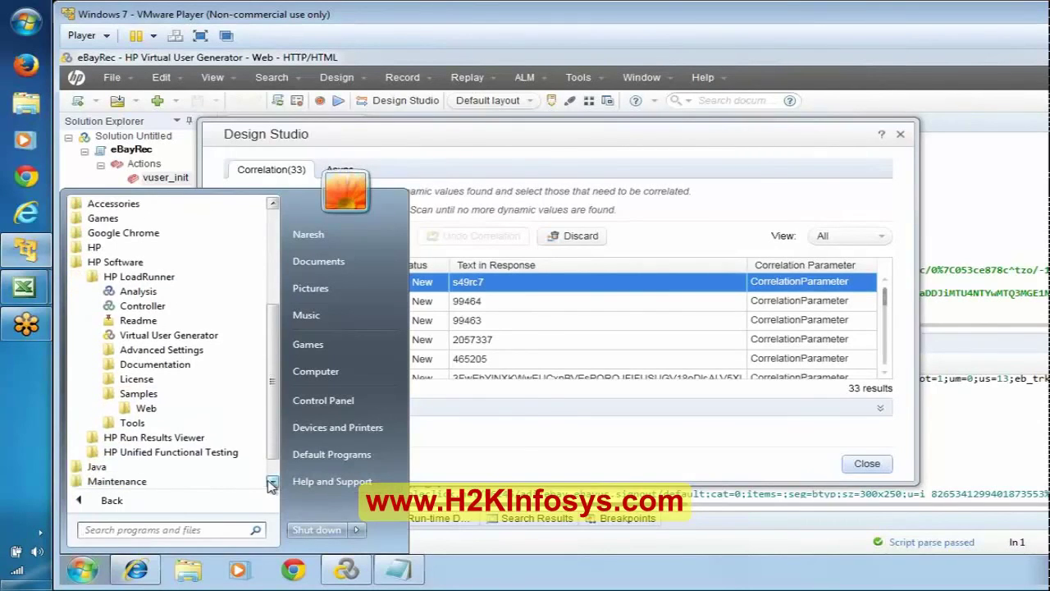
{"action": "left_click", "coordinate": [146, 409]}
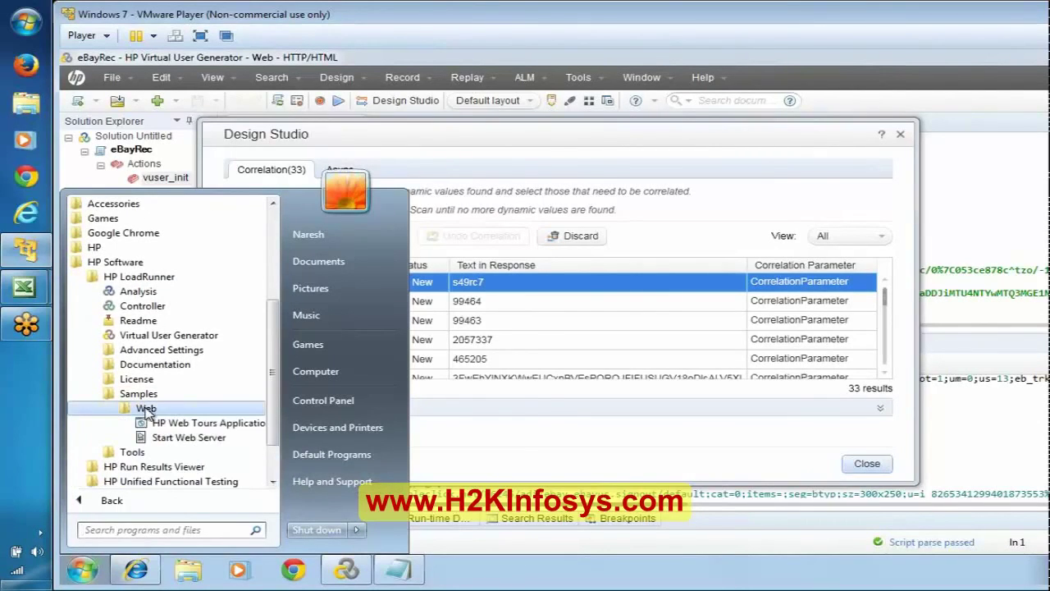
{"action": "left_click", "coordinate": [174, 437]}
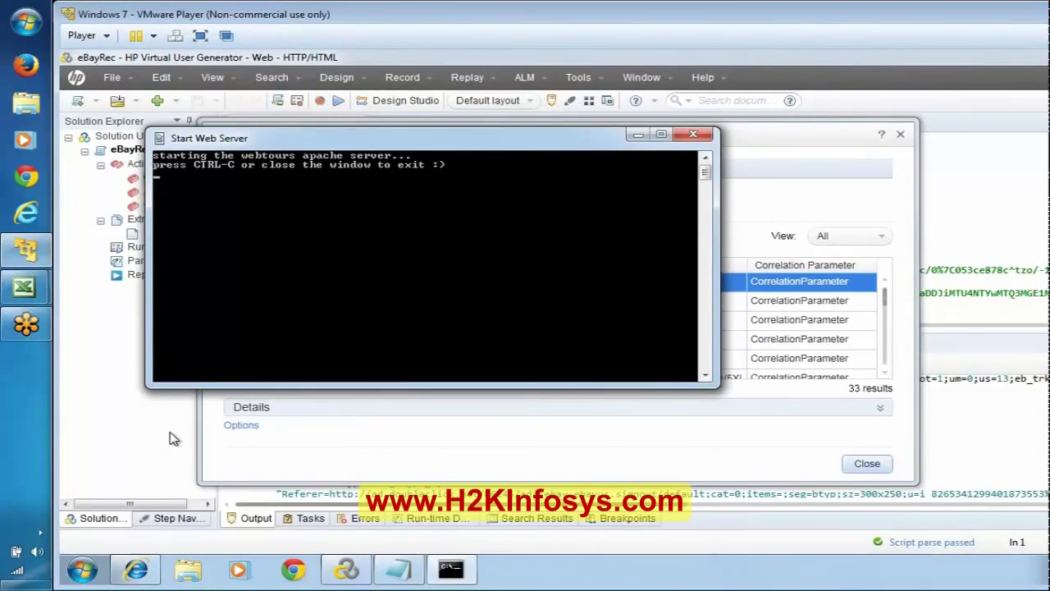
Minimize the server console and refresh WebTours in Internet Explorer to load the welcome page.
{"action": "left_click", "coordinate": [638, 135]}
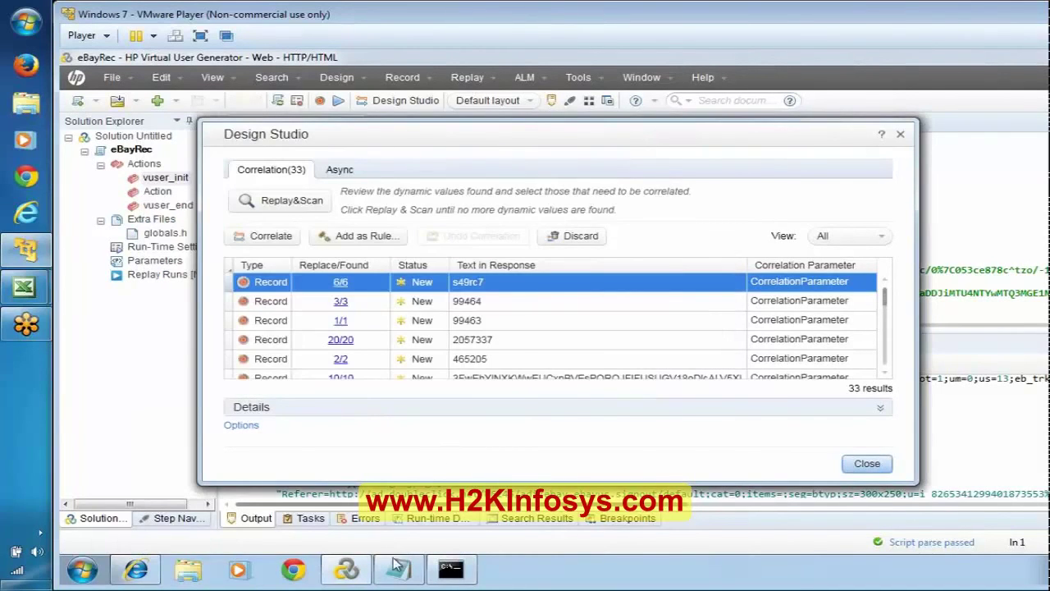
{"action": "left_click", "coordinate": [136, 570]}
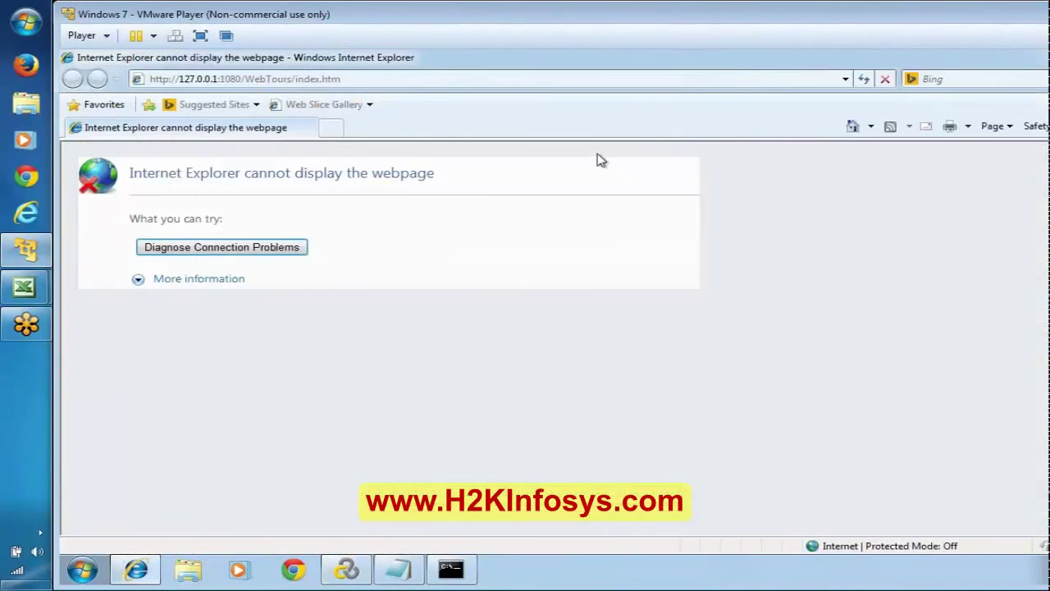
{"action": "left_click", "coordinate": [864, 79]}
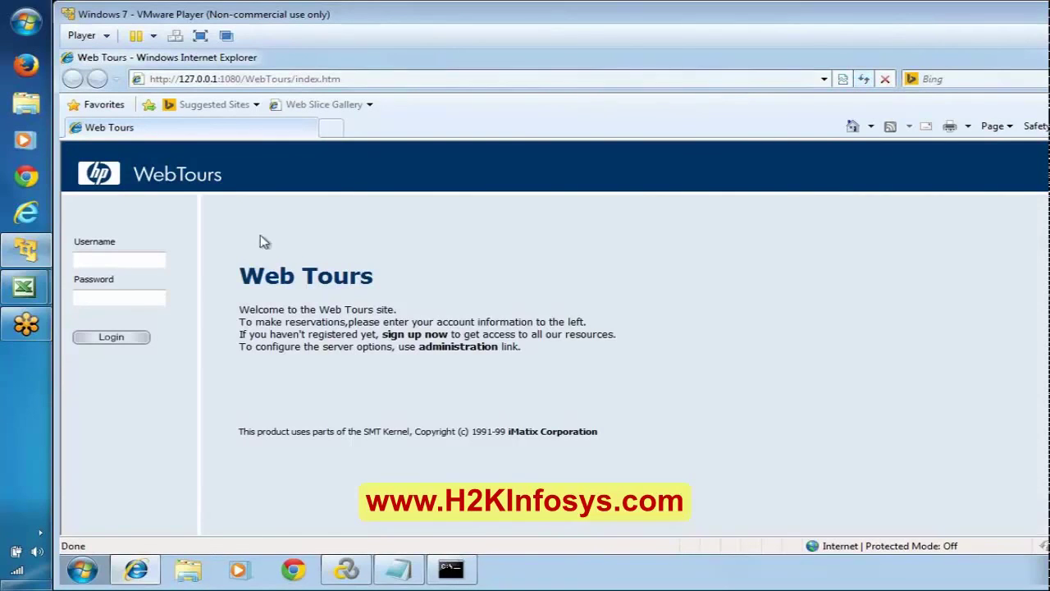
Toggle the web server console, then reload the Web Tours page in Internet Explorer.
{"action": "left_click", "coordinate": [451, 570]}
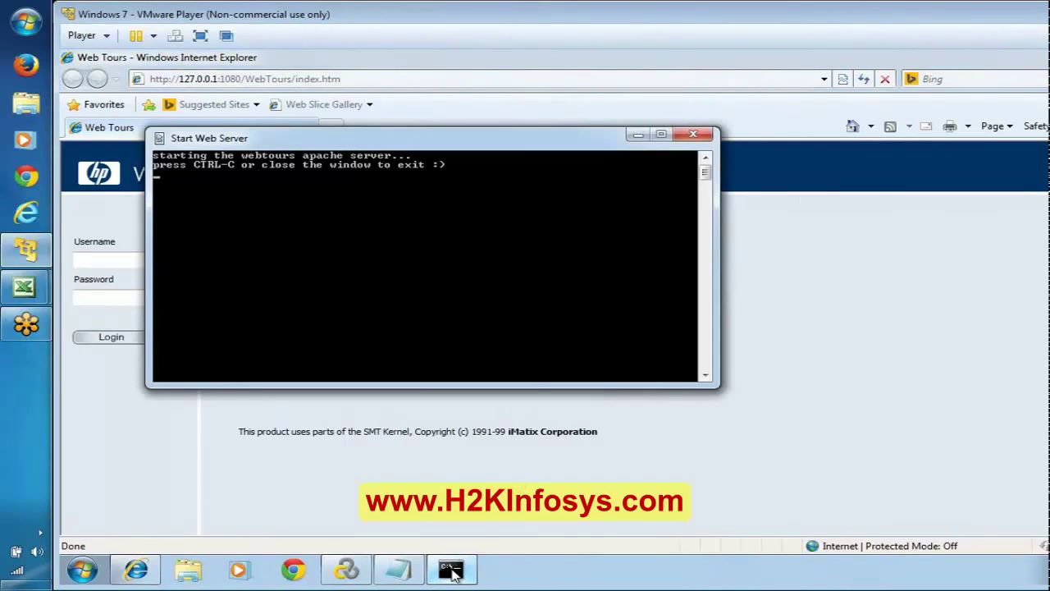
{"action": "left_click", "coordinate": [451, 570]}
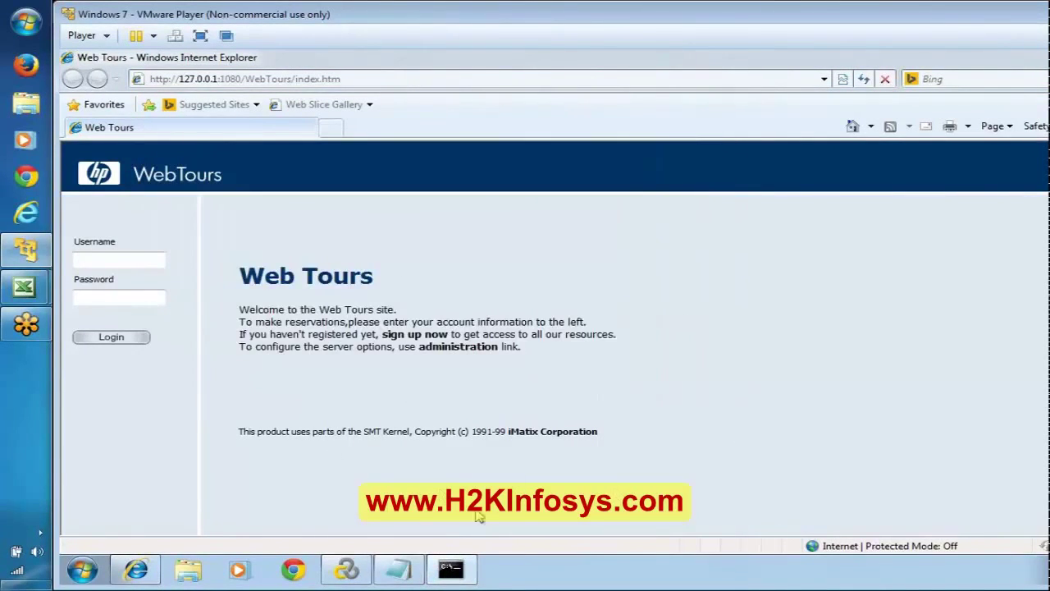
{"action": "left_click", "coordinate": [465, 571]}
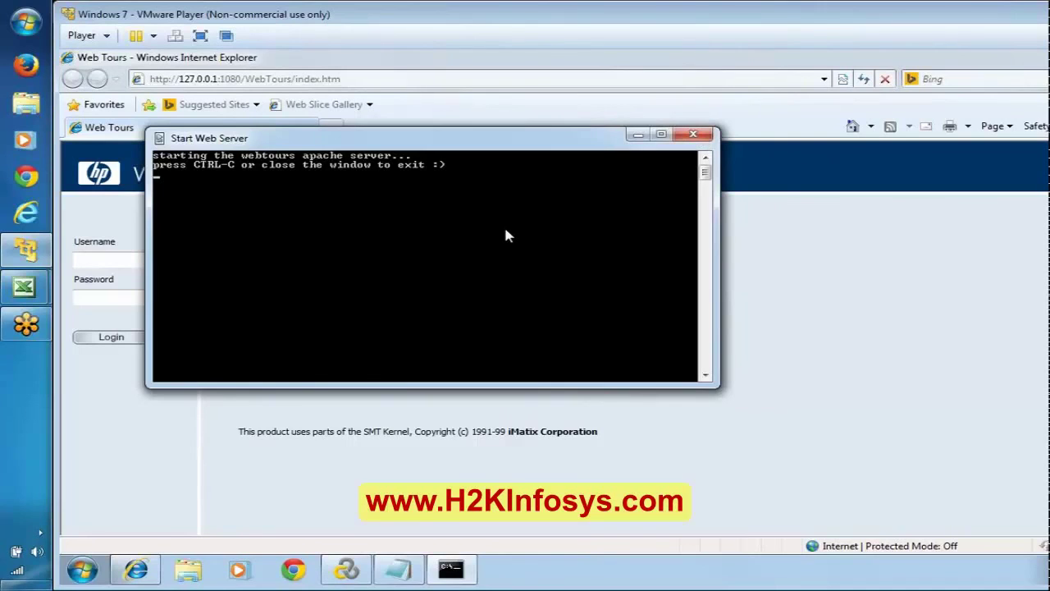
{"action": "left_click", "coordinate": [451, 569]}
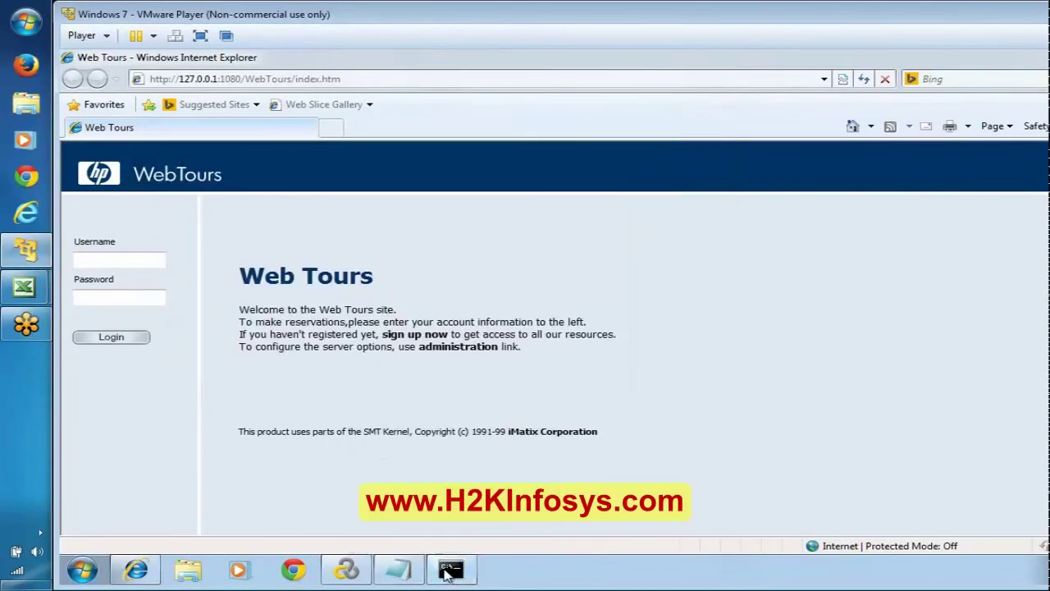
{"action": "left_click", "coordinate": [866, 79]}
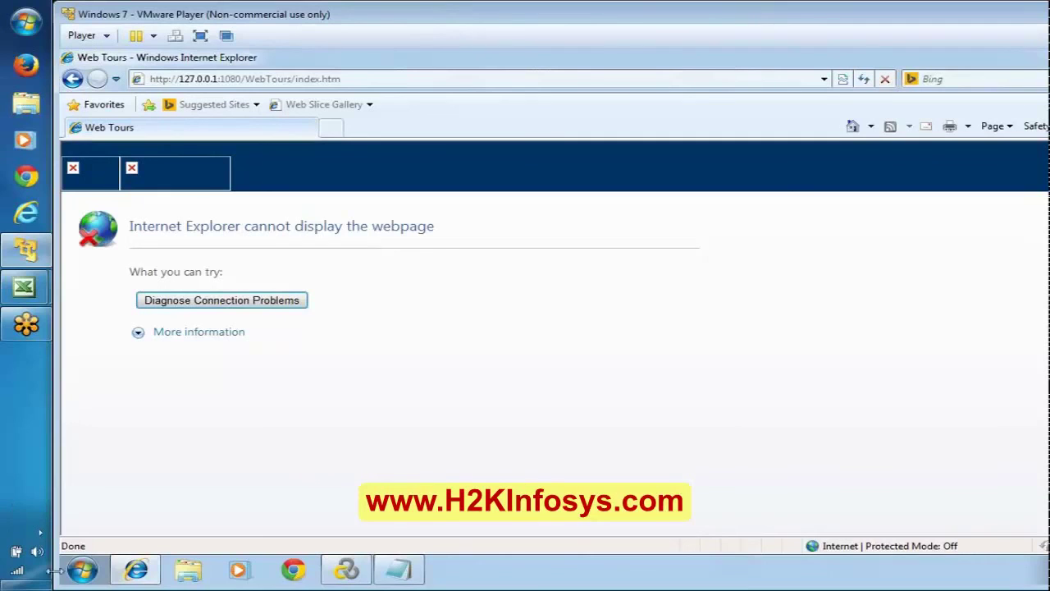
Relaunch Start Web Server from HP LoadRunner Samples > Web and minimize its console.
{"action": "left_click", "coordinate": [83, 573]}
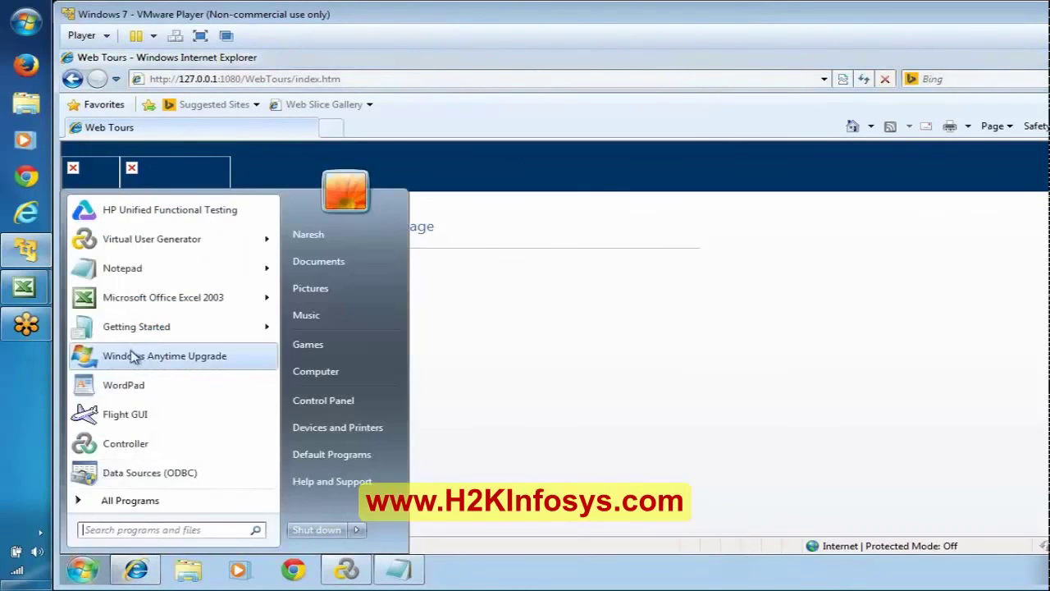
{"action": "left_click", "coordinate": [128, 501]}
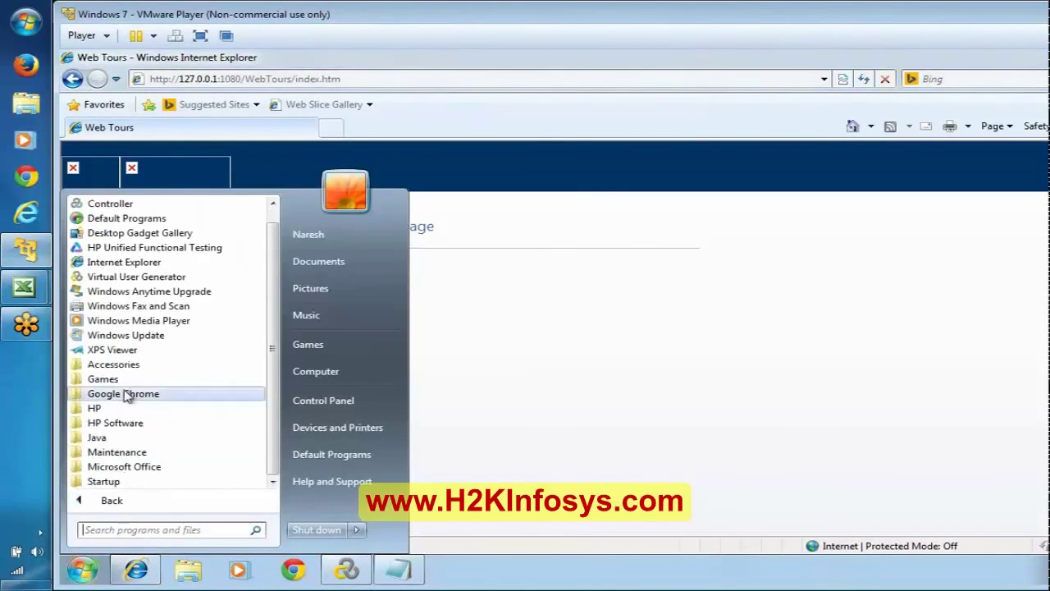
{"action": "left_click", "coordinate": [127, 422]}
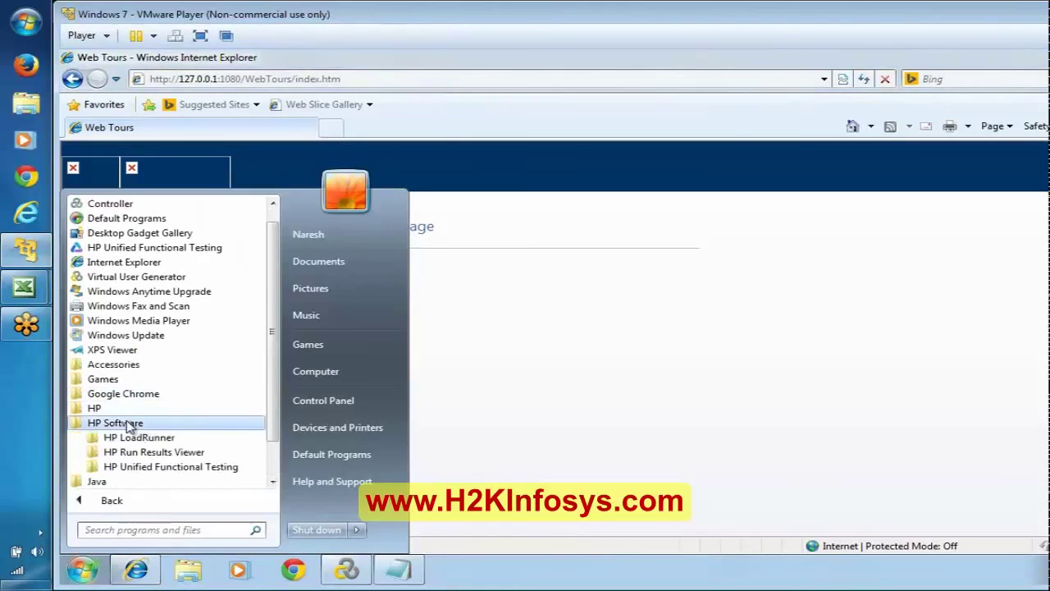
{"action": "left_click", "coordinate": [197, 439]}
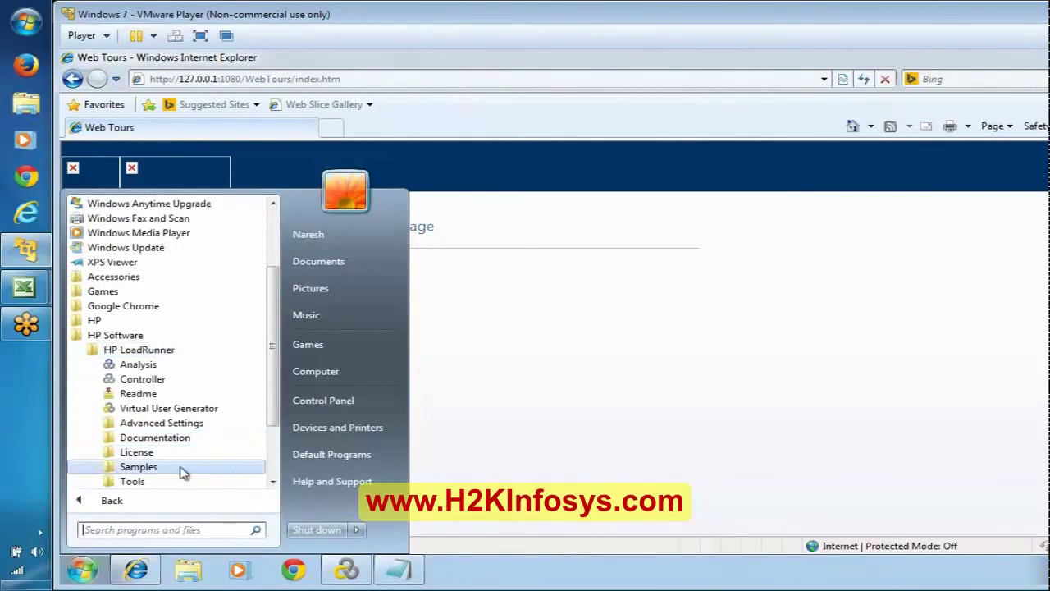
{"action": "left_click", "coordinate": [135, 482]}
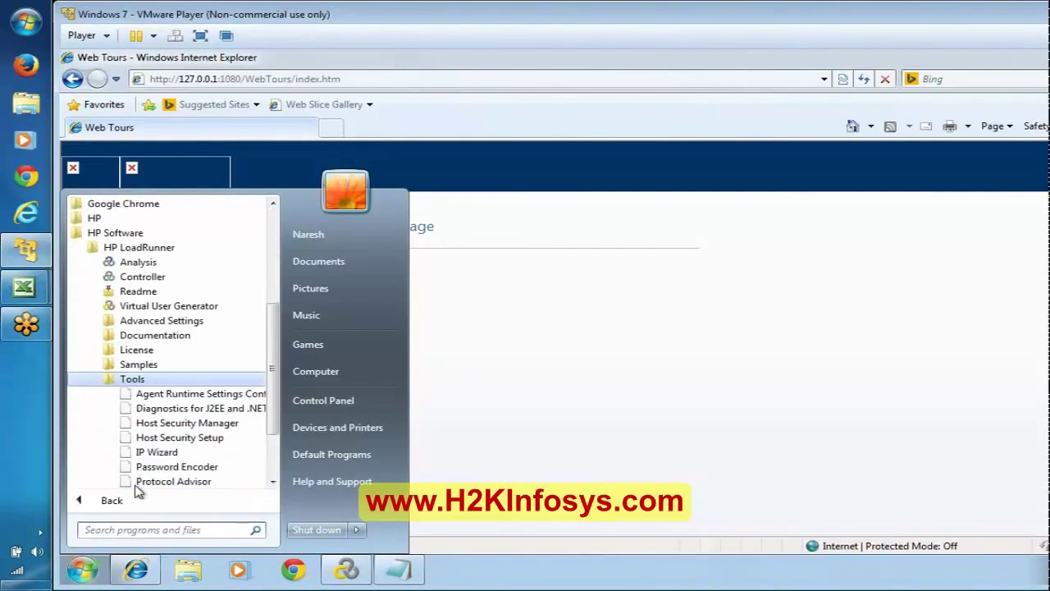
{"action": "left_click", "coordinate": [141, 365]}
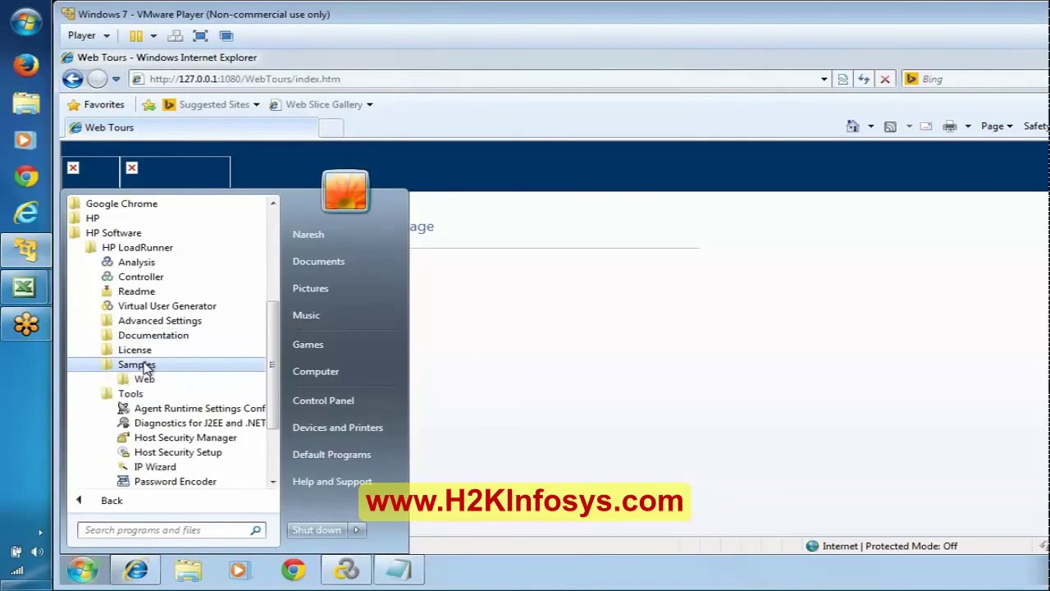
{"action": "left_click", "coordinate": [146, 379]}
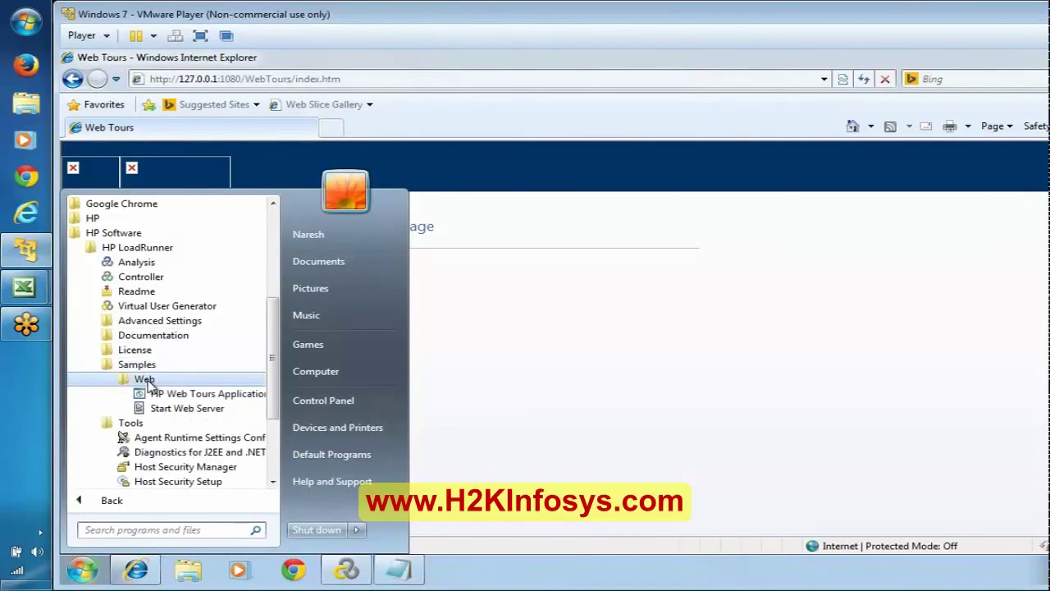
{"action": "left_click", "coordinate": [179, 409]}
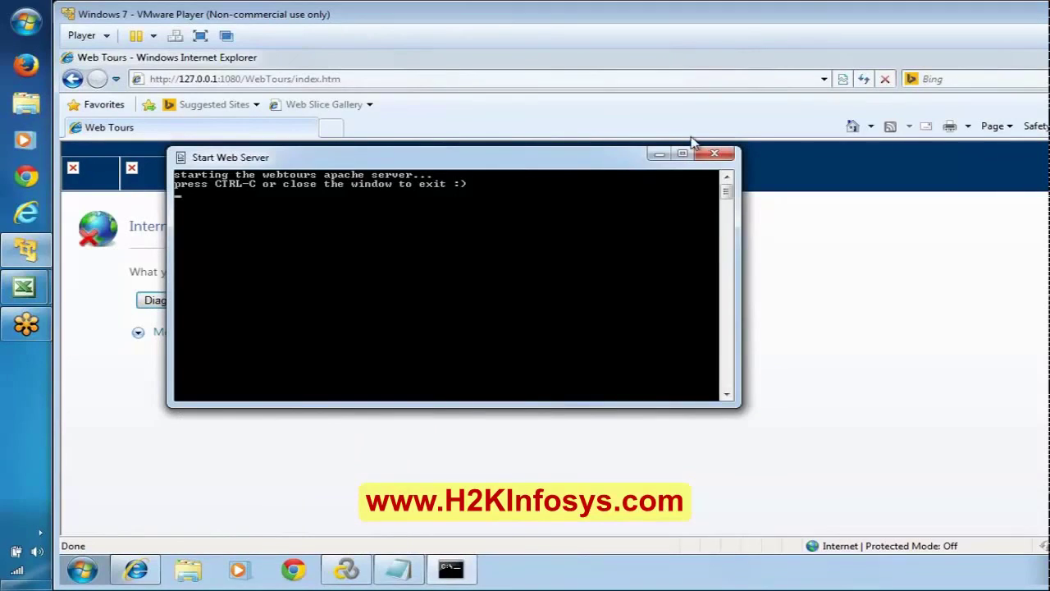
{"action": "left_click", "coordinate": [659, 154]}
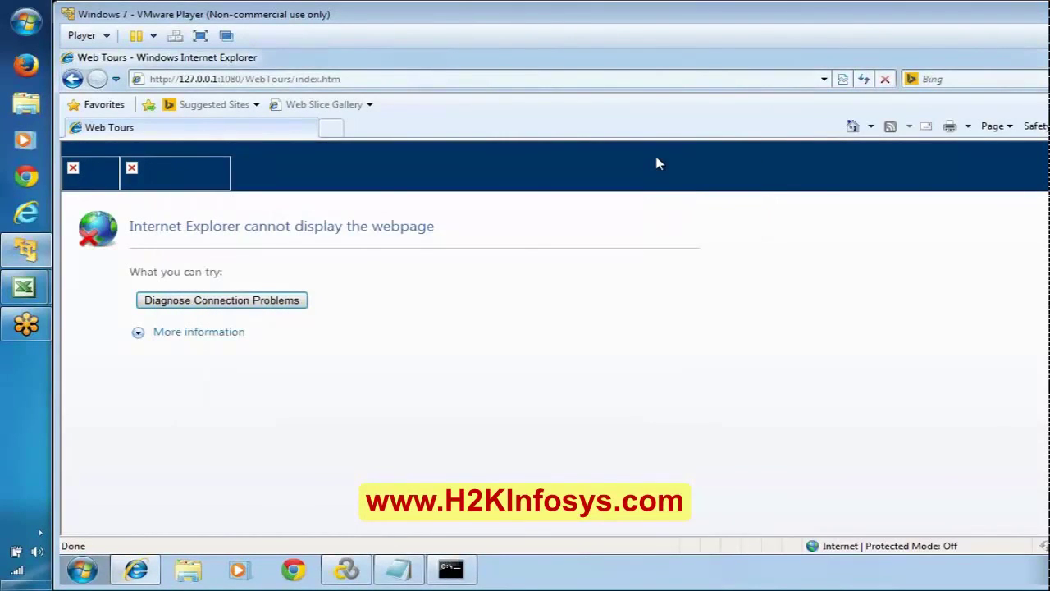
Reload the Web Tours page repeatedly, briefly restoring the server console in between.
{"action": "left_click", "coordinate": [864, 78]}
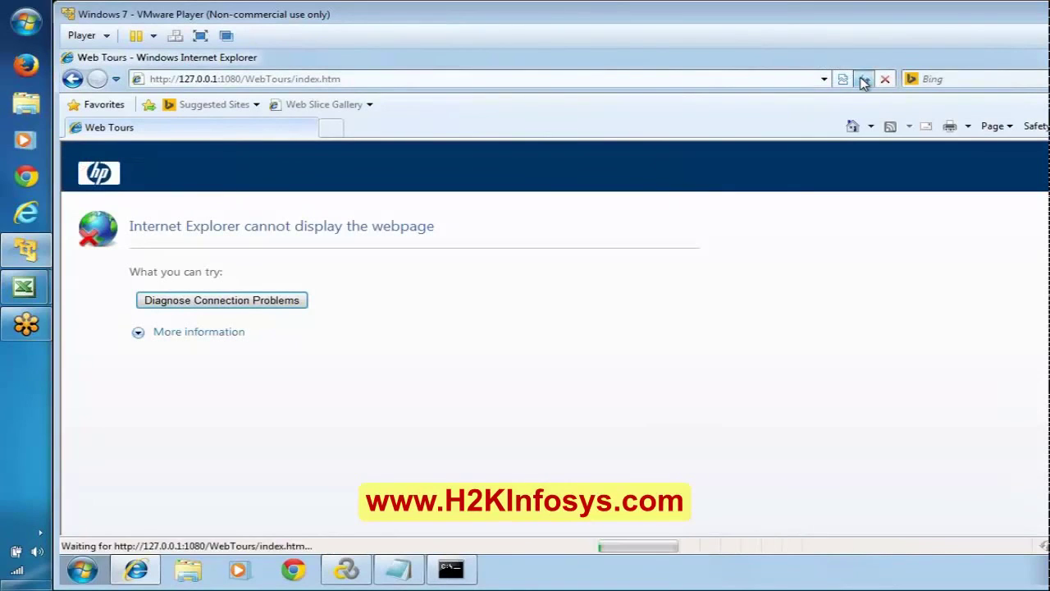
{"action": "left_click", "coordinate": [864, 79]}
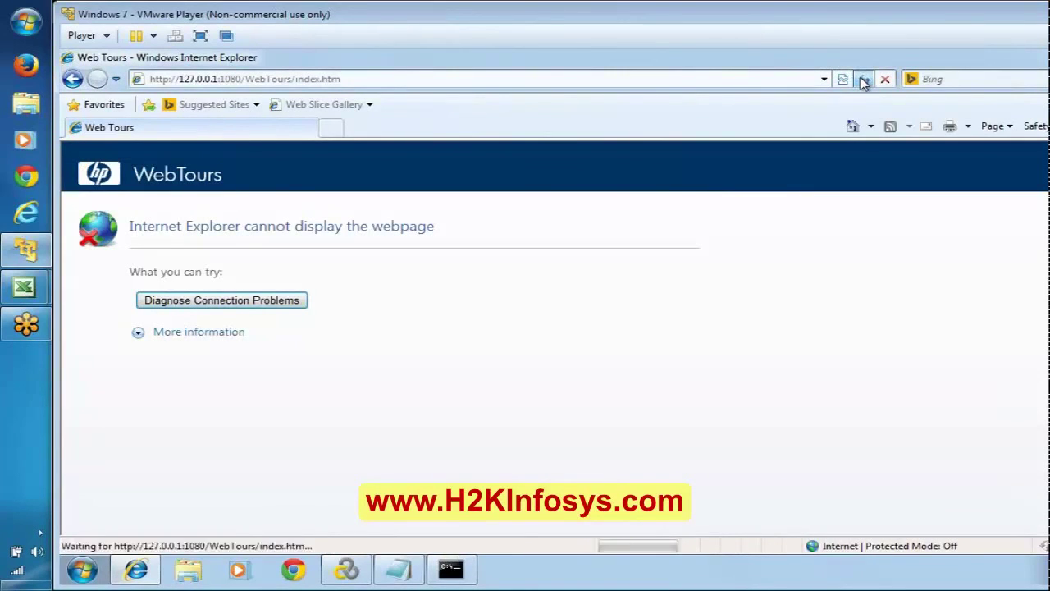
{"action": "left_click", "coordinate": [864, 79]}
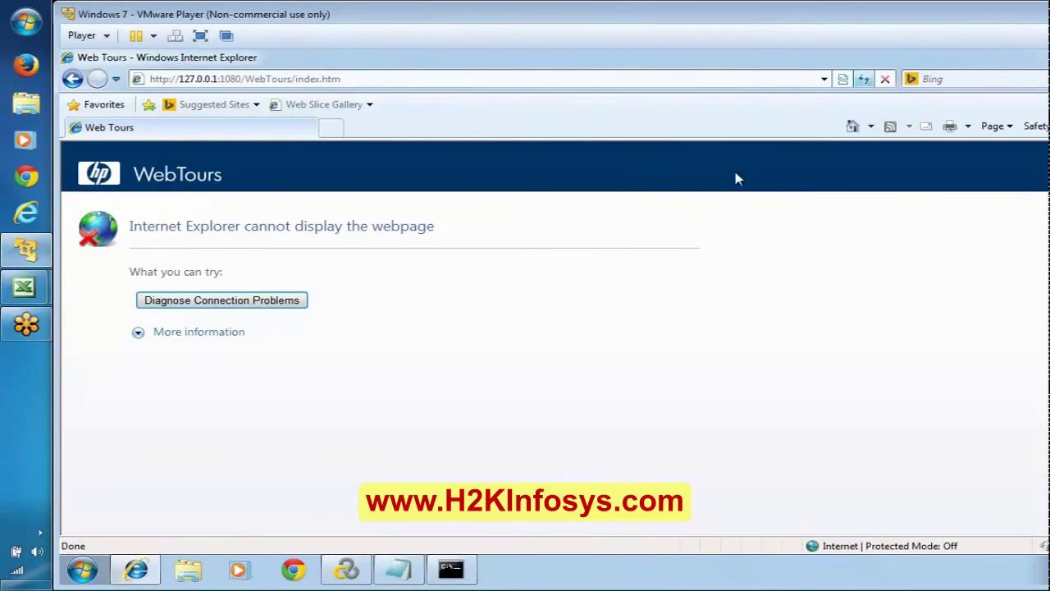
{"action": "left_click", "coordinate": [459, 568]}
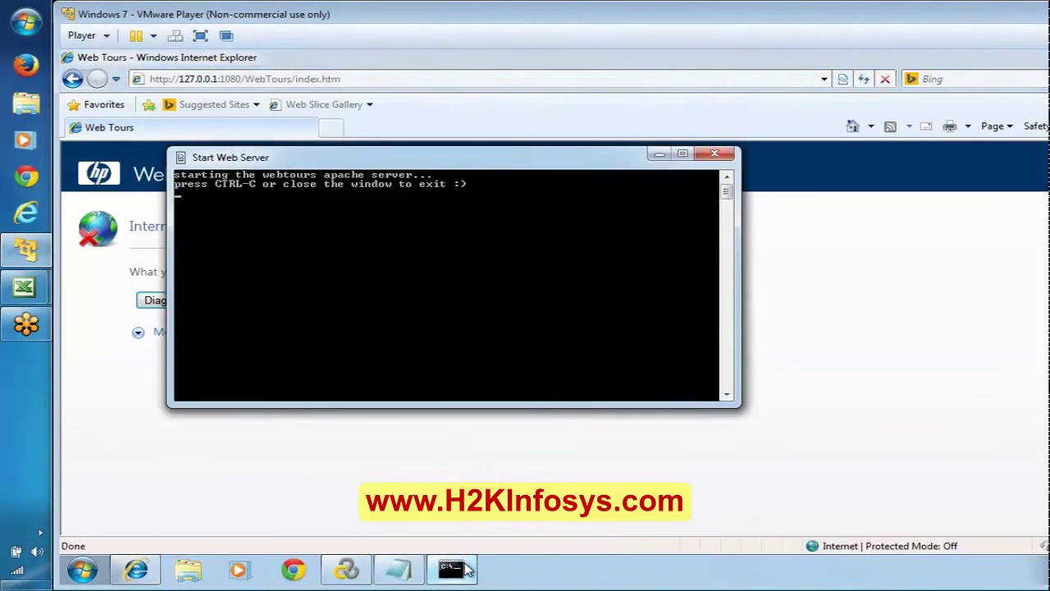
{"action": "left_click", "coordinate": [460, 569]}
{"action": "left_click", "coordinate": [864, 79]}
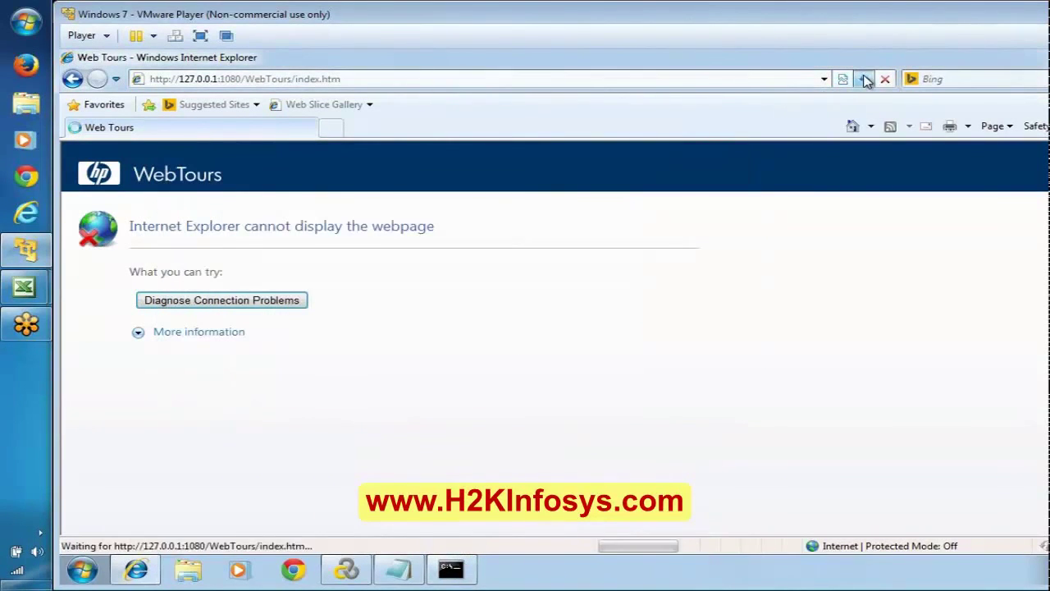
{"action": "left_click", "coordinate": [866, 79]}
Reload Web Tours once more, then launch Start Web Server again from Samples > Web.
{"action": "left_click", "coordinate": [865, 79]}
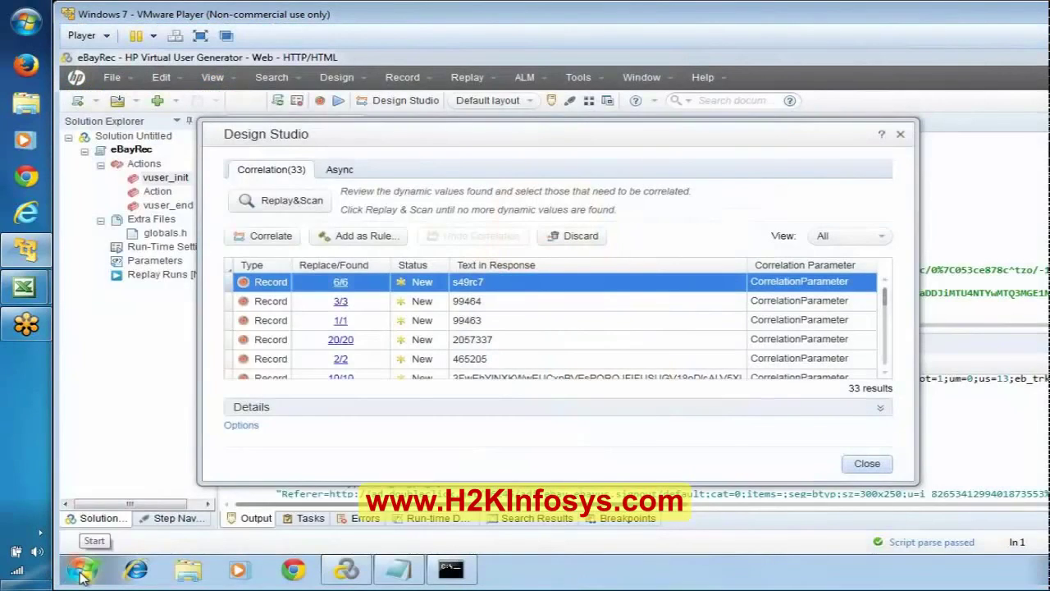
{"action": "left_click", "coordinate": [82, 571]}
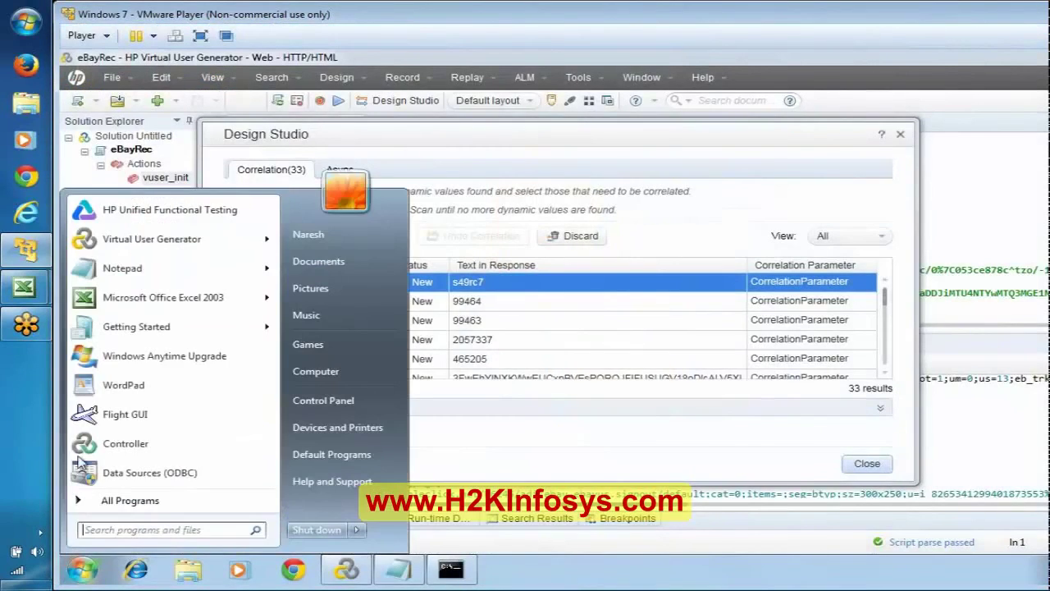
{"action": "left_click", "coordinate": [188, 500]}
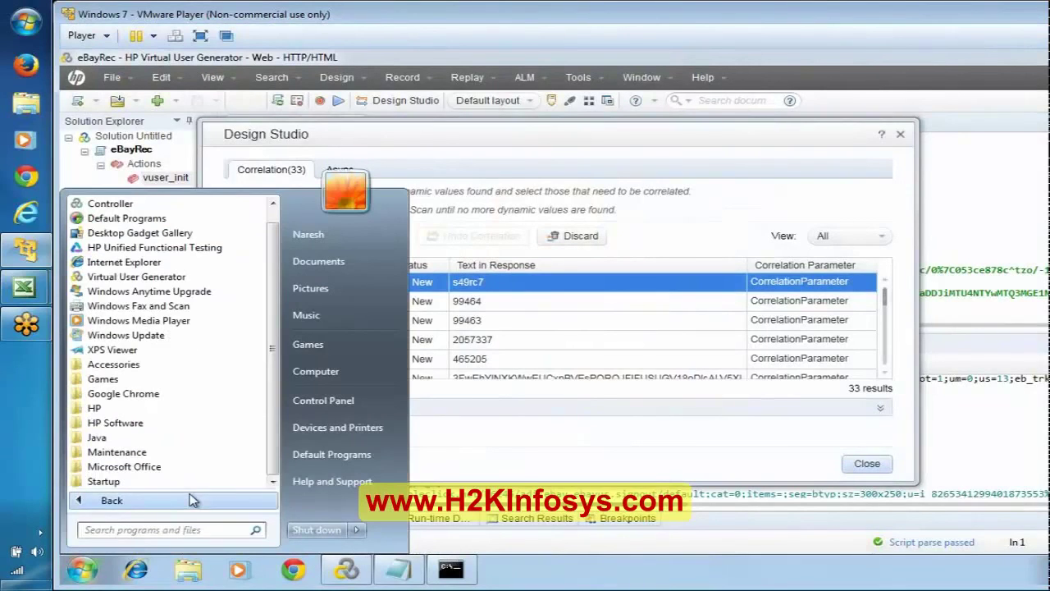
{"action": "left_click", "coordinate": [123, 424]}
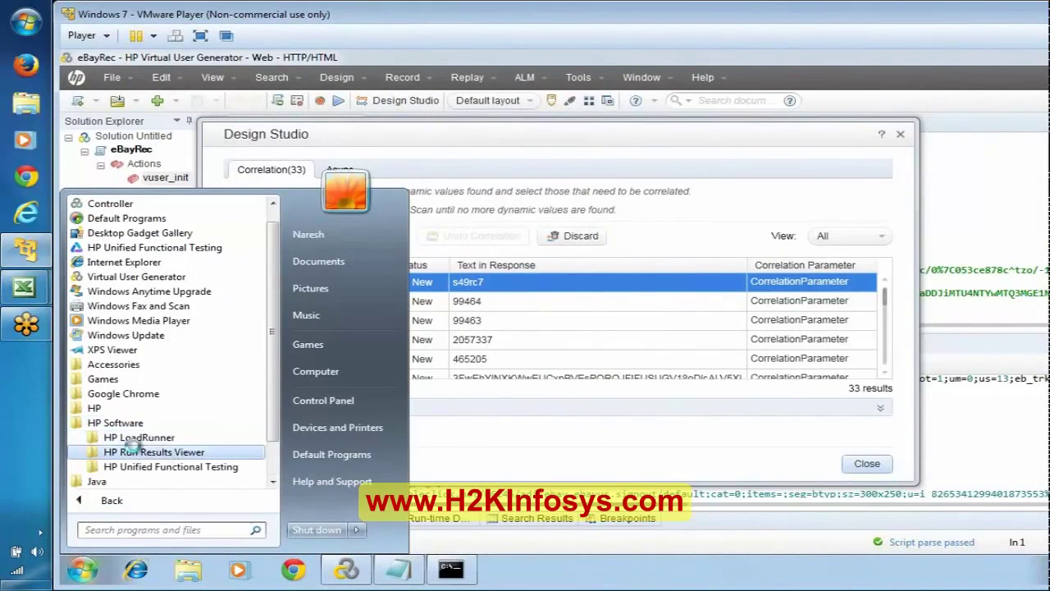
{"action": "left_click", "coordinate": [135, 437]}
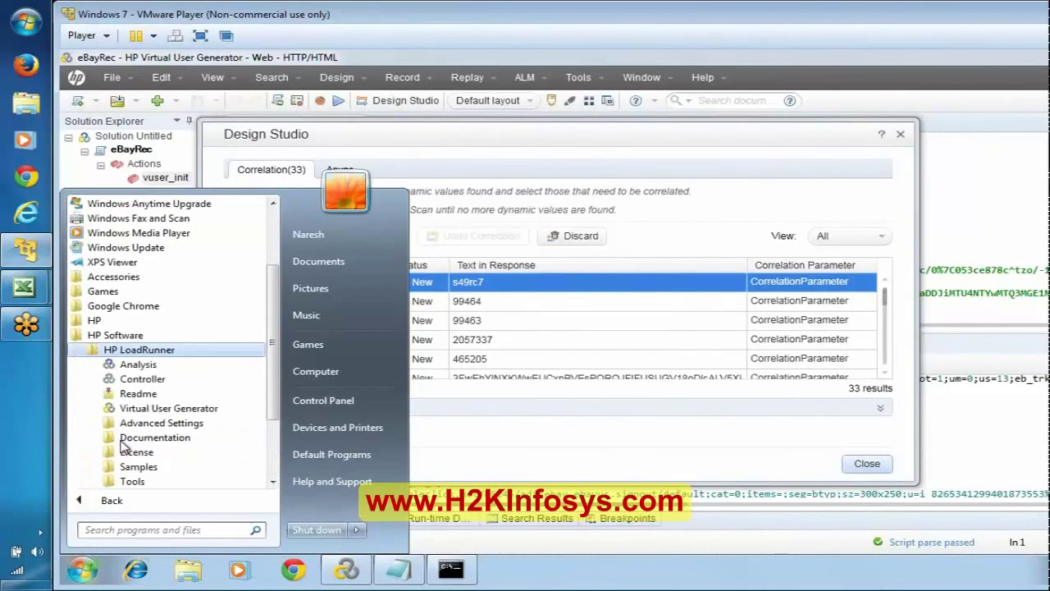
{"action": "left_click", "coordinate": [138, 466]}
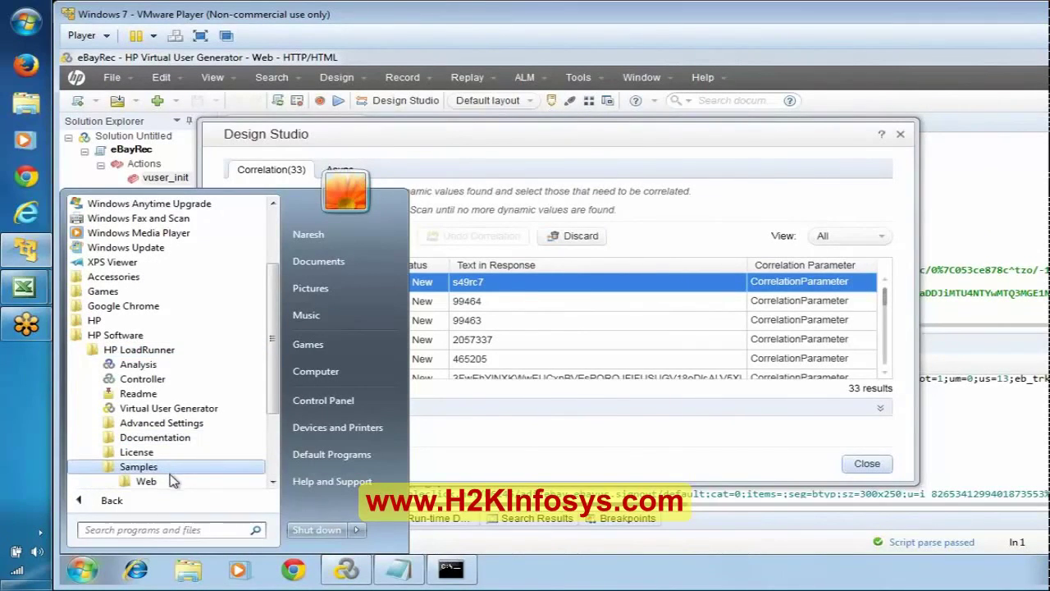
{"action": "left_click", "coordinate": [172, 481]}
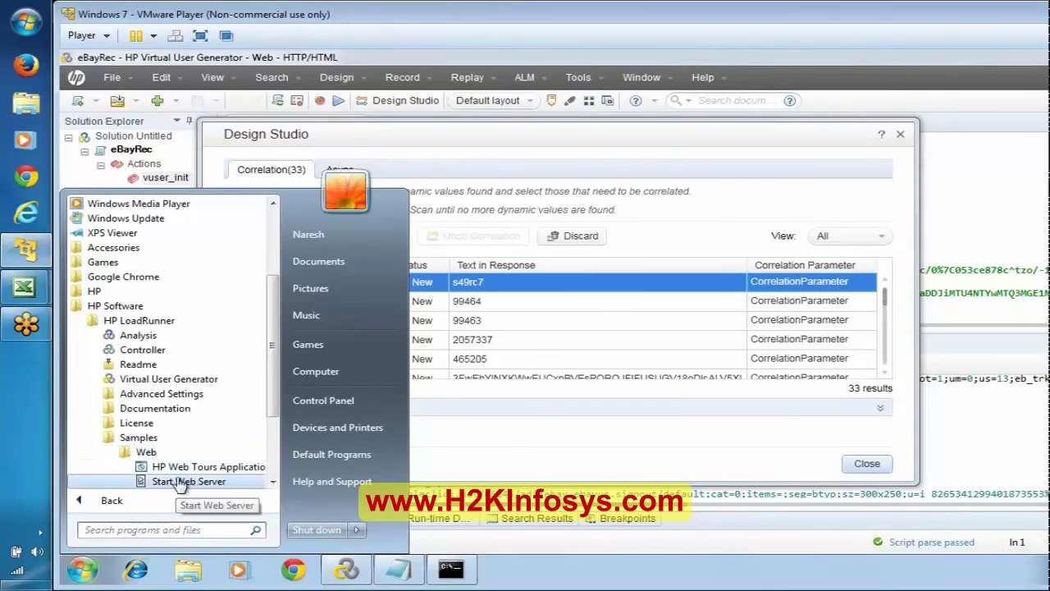
{"action": "left_click", "coordinate": [182, 482]}
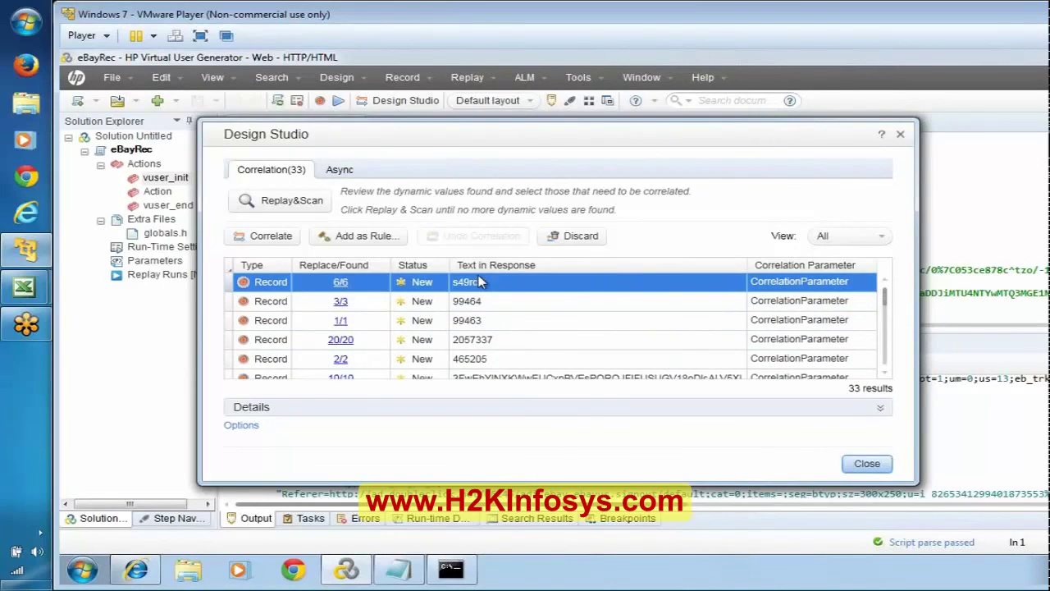
{"action": "left_click", "coordinate": [513, 283]}
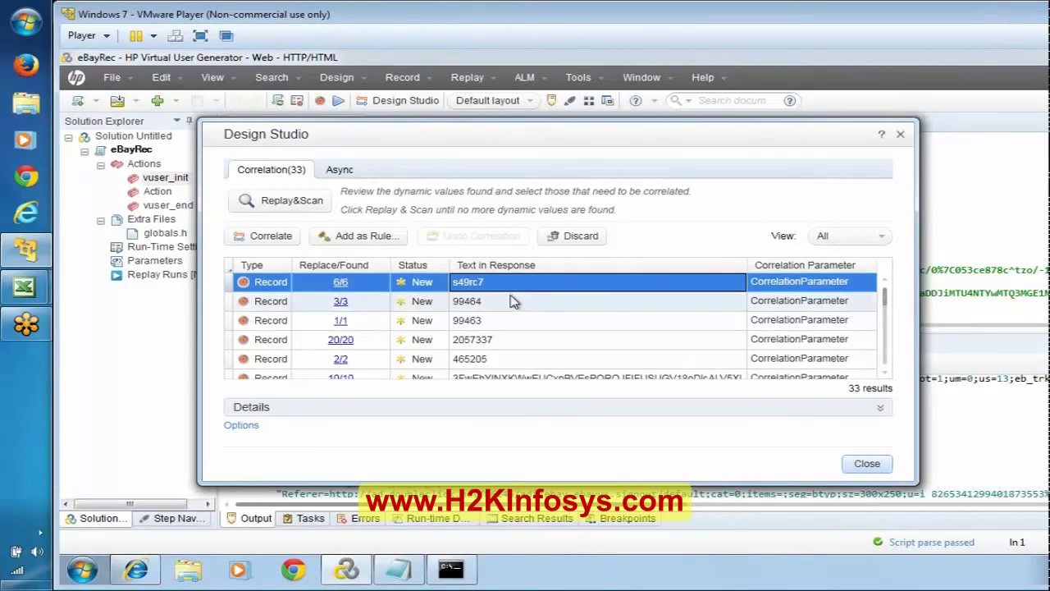
{"action": "left_click", "coordinate": [512, 303]}
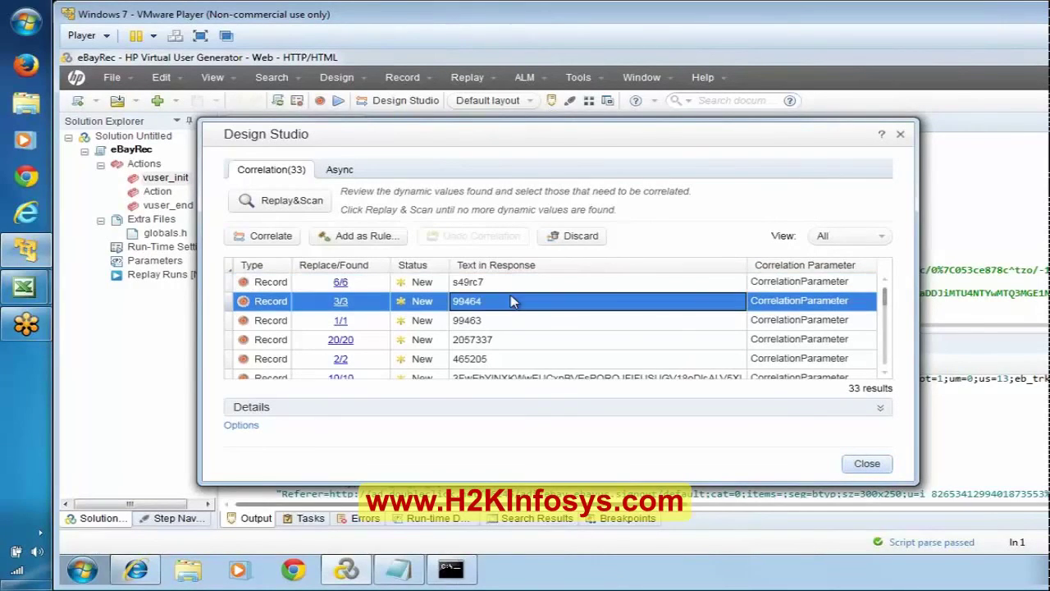
{"action": "left_click", "coordinate": [546, 324]}
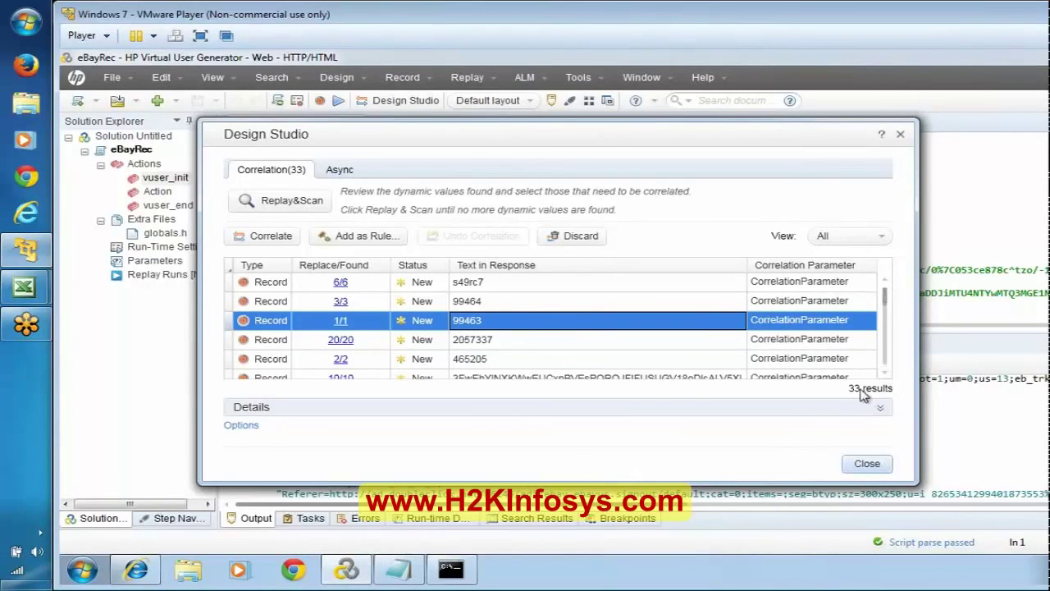
{"action": "left_click", "coordinate": [884, 375]}
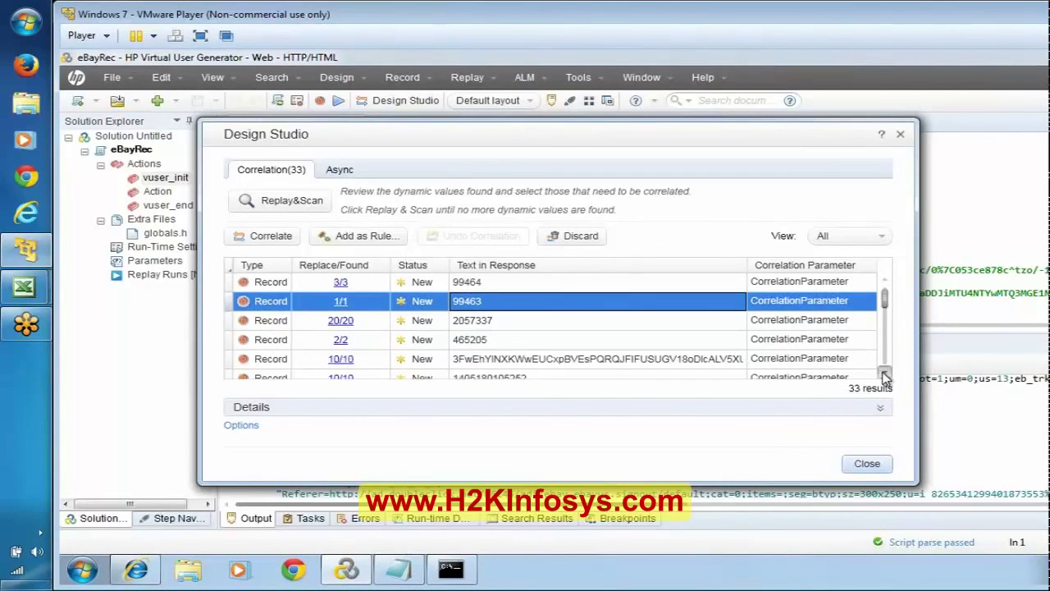
{"action": "left_click", "coordinate": [884, 375]}
{"action": "left_click", "coordinate": [885, 376]}
{"action": "left_click", "coordinate": [884, 376]}
{"action": "left_click", "coordinate": [884, 376]}
{"action": "left_click", "coordinate": [884, 376]}
{"action": "left_click", "coordinate": [885, 375]}
{"action": "left_click", "coordinate": [884, 376]}
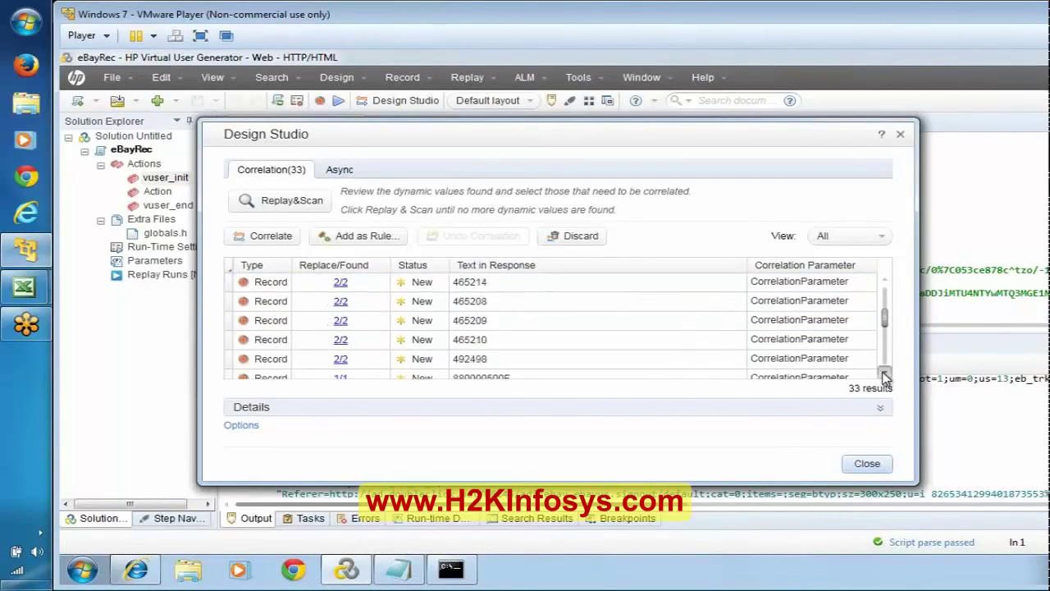
{"action": "left_click", "coordinate": [884, 375]}
{"action": "left_click", "coordinate": [884, 376]}
{"action": "left_click", "coordinate": [885, 376]}
{"action": "left_click", "coordinate": [884, 376]}
{"action": "left_click", "coordinate": [885, 376]}
{"action": "left_click", "coordinate": [884, 376]}
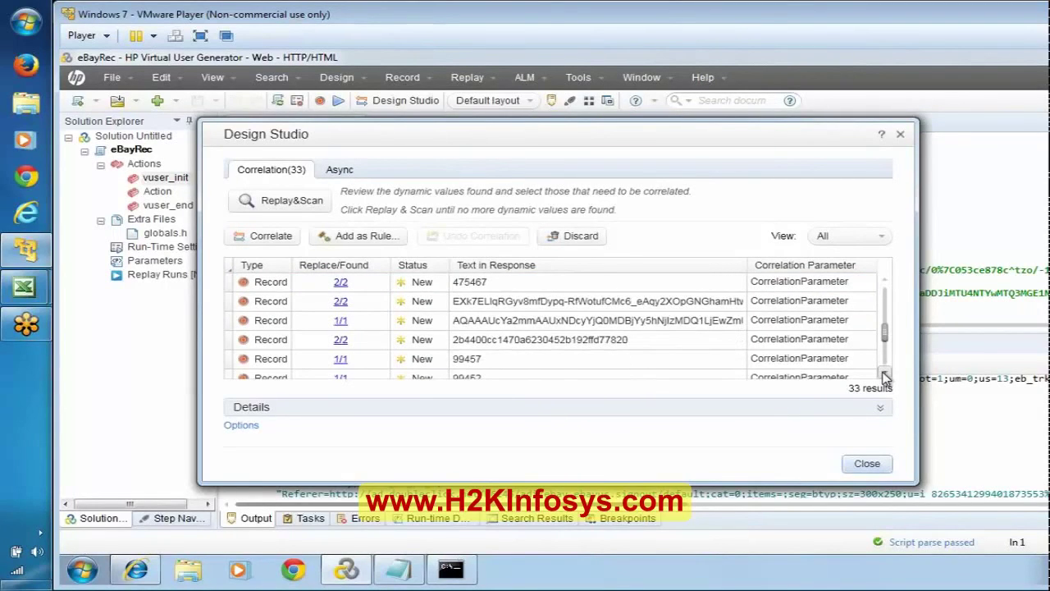
{"action": "left_click", "coordinate": [884, 375]}
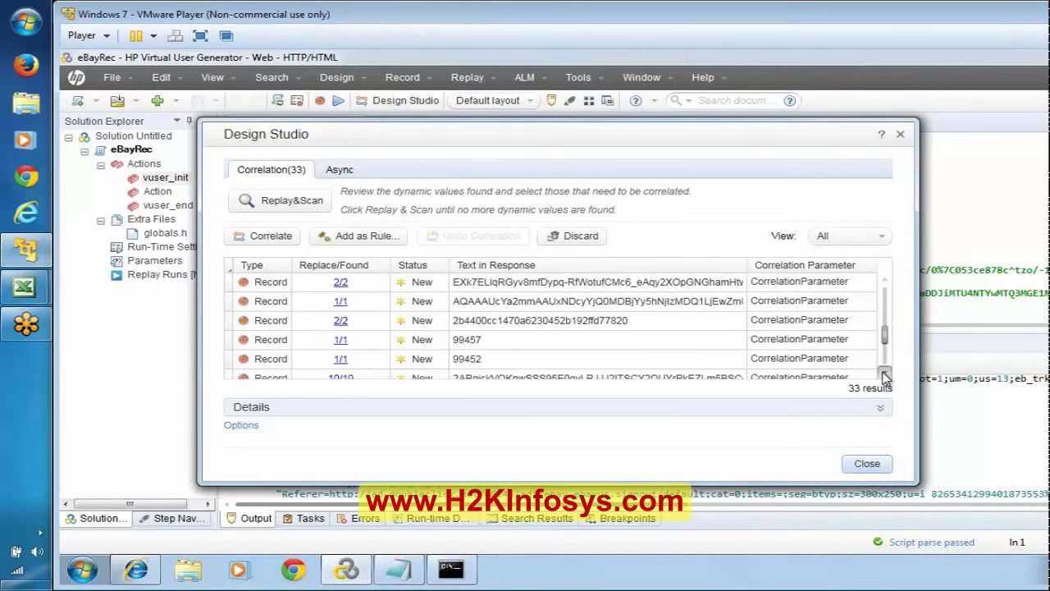
{"action": "left_click", "coordinate": [884, 376]}
{"action": "left_click", "coordinate": [885, 376]}
{"action": "left_click", "coordinate": [885, 376]}
{"action": "left_click", "coordinate": [885, 376]}
{"action": "left_click", "coordinate": [884, 376]}
{"action": "left_click", "coordinate": [885, 376]}
{"action": "left_click", "coordinate": [884, 376]}
{"action": "left_click", "coordinate": [884, 375]}
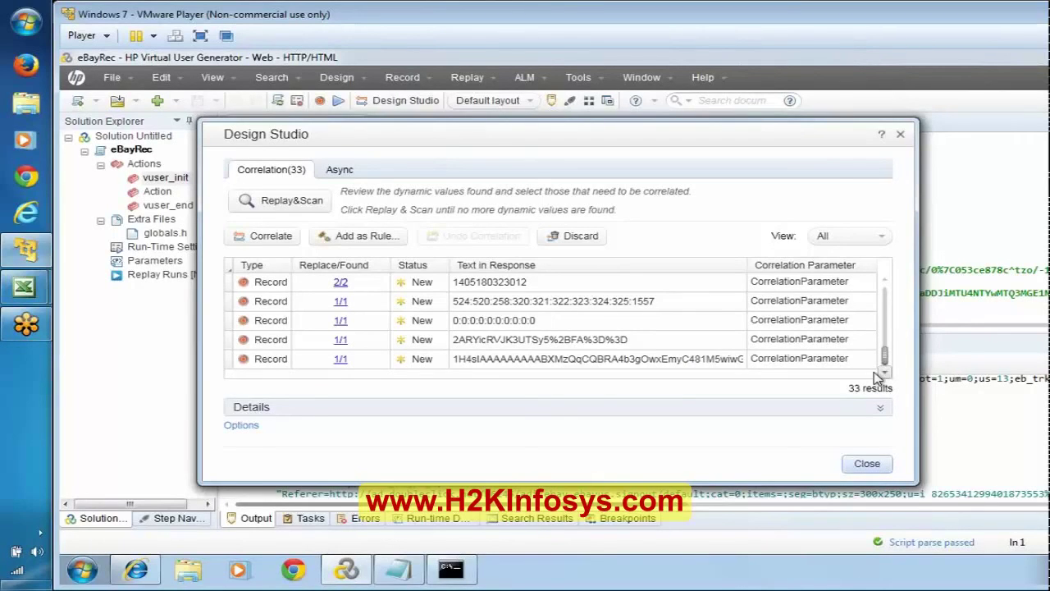
{"action": "left_click", "coordinate": [656, 320]}
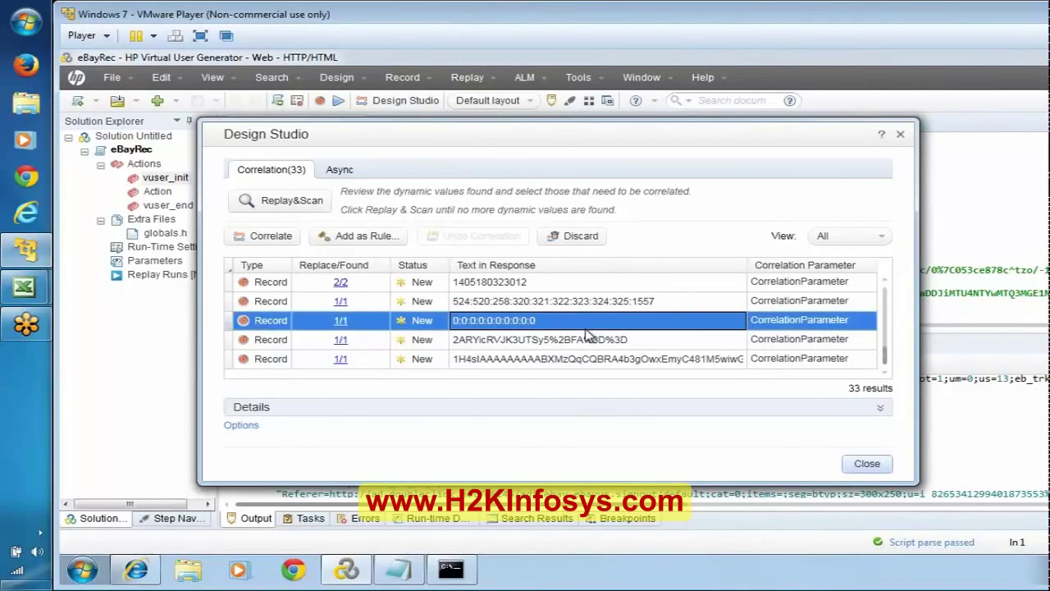